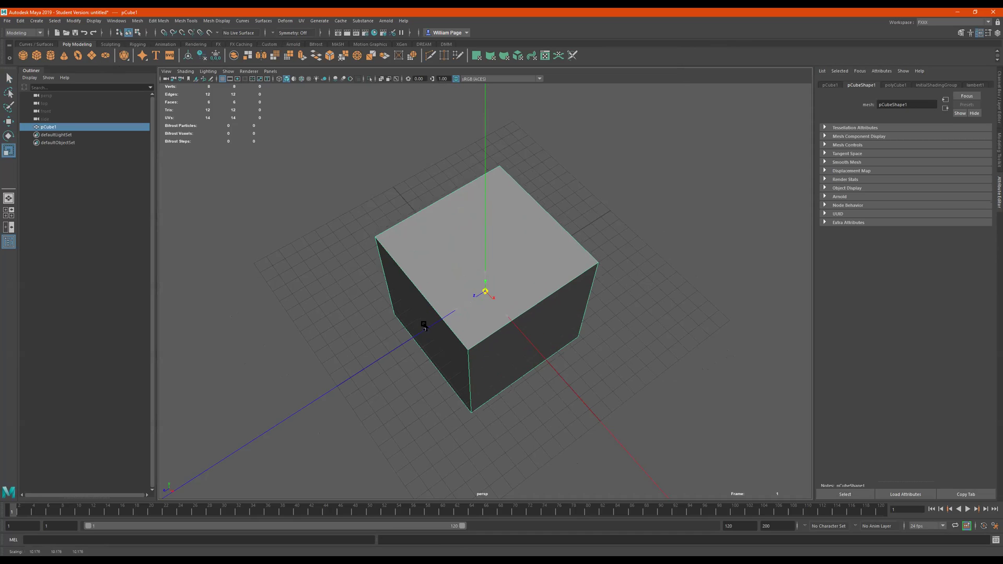
Scale the cube into a long, flat slab and cut edge loops close to all four of its sides.
{"action": "left_click_drag", "start_coordinate": [460, 311], "coordinate": [424, 327]}
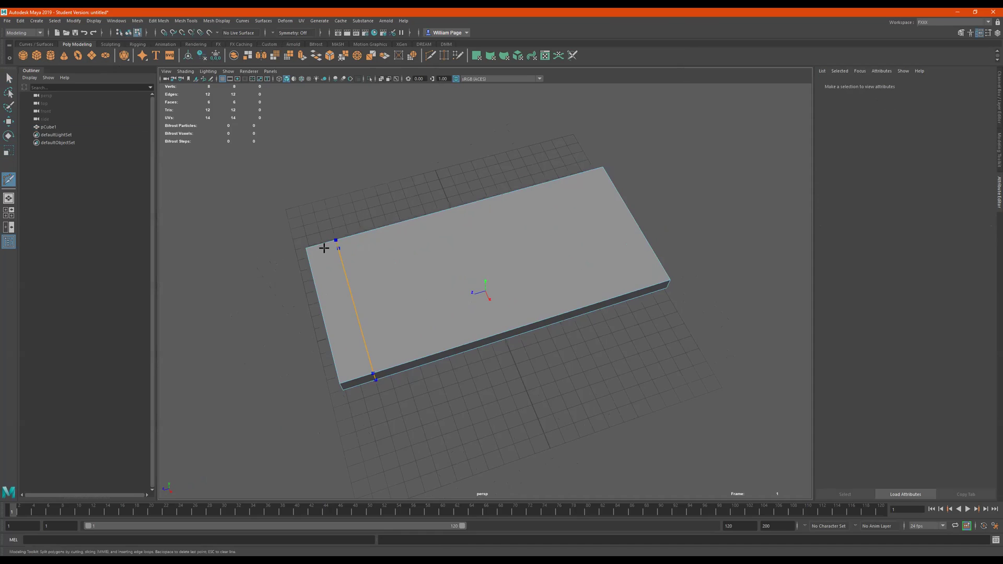
{"action": "left_click", "coordinate": [589, 173], "text": "ctrl"}
{"action": "left_click_drag", "start_coordinate": [560, 313], "coordinate": [454, 290], "text": "alt"}
{"action": "key", "text": "q"}
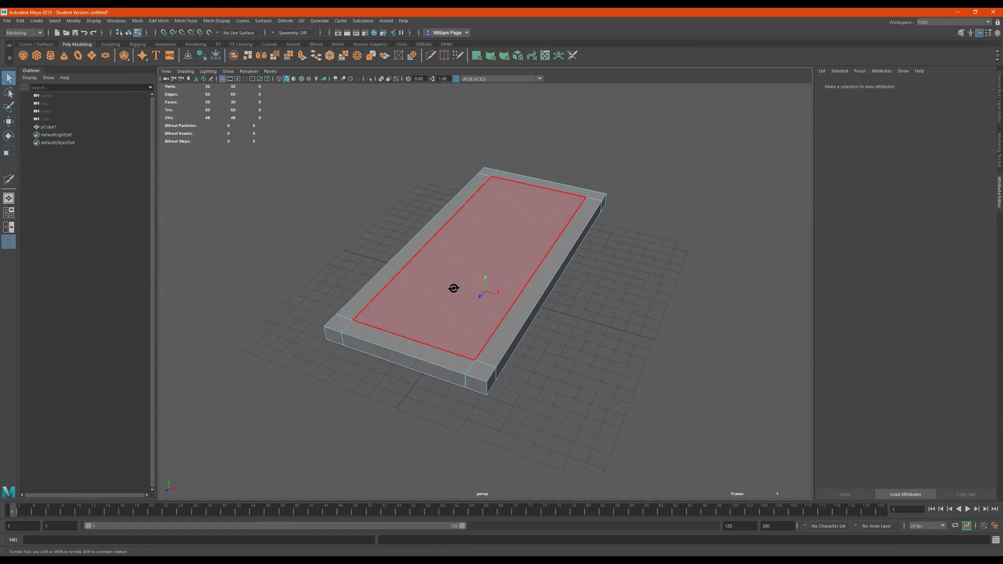
Select the four small corner faces on the underside of the slab.
{"action": "left_click_drag", "start_coordinate": [388, 181], "coordinate": [387, 176], "text": "alt"}
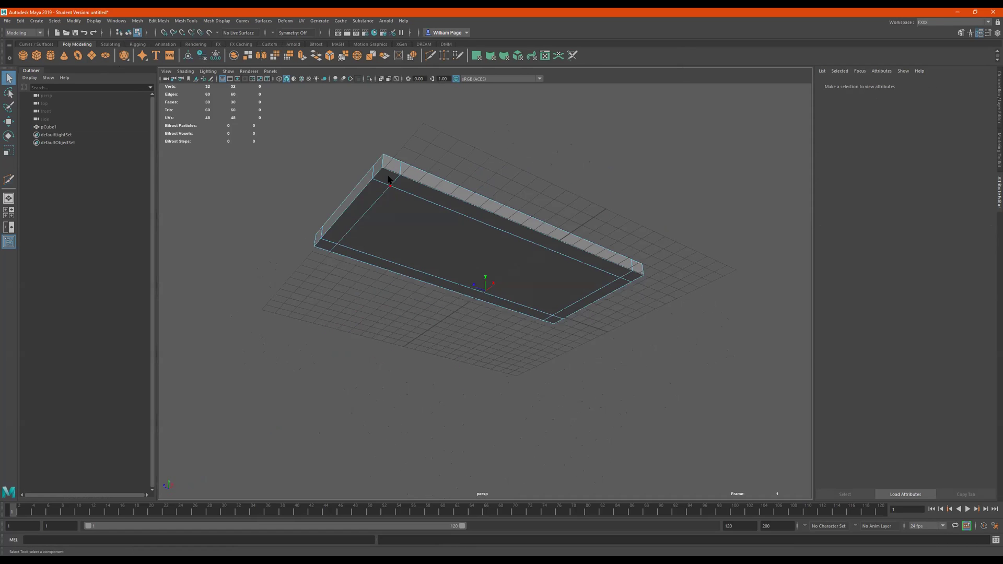
{"action": "left_click", "coordinate": [333, 243]}
{"action": "left_click", "coordinate": [330, 247], "text": "shift"}
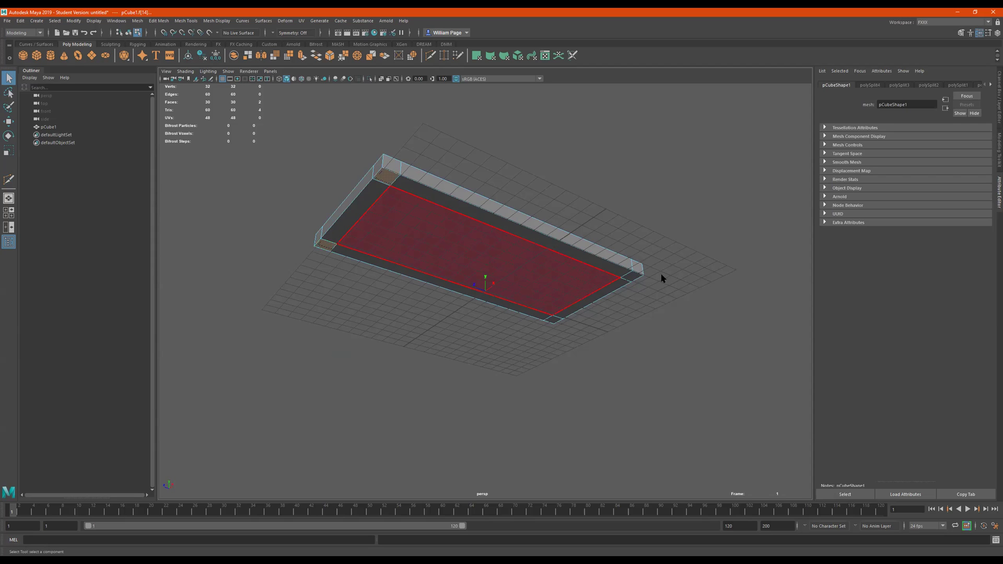
{"action": "left_click", "coordinate": [632, 277], "text": "shift"}
{"action": "left_click", "coordinate": [555, 320], "text": "shift"}
{"action": "left_click_drag", "start_coordinate": [594, 344], "coordinate": [595, 359], "text": "alt"}
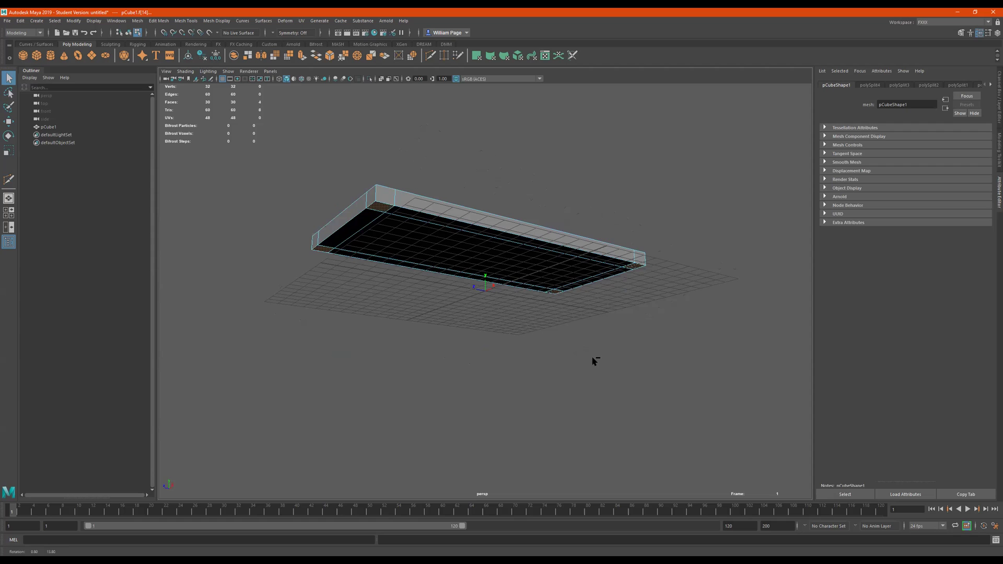
Extrude the four corner faces downward by about 5.4 units to form the bed frame's legs.
{"action": "left_click_drag", "start_coordinate": [483, 318], "coordinate": [495, 307], "text": "alt"}
{"action": "key", "text": "ctrl+e"}
{"action": "left_click_drag", "start_coordinate": [530, 338], "coordinate": [330, 359], "text": "alt"}
{"action": "left_click_drag", "start_coordinate": [467, 262], "coordinate": [468, 272], "text": "alt"}
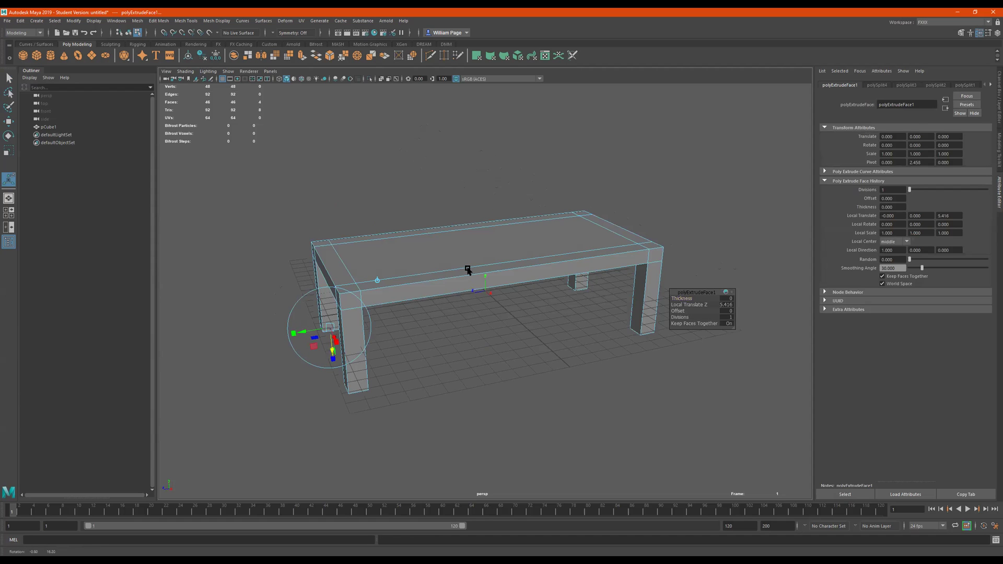
{"action": "key", "text": "q"}
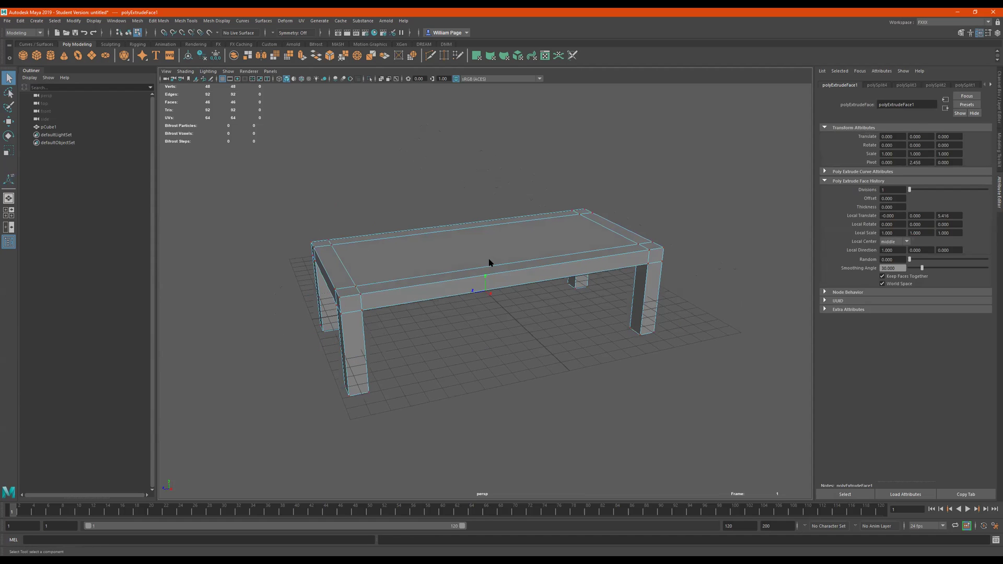
Return to object mode and raise the whole frame so its legs stand near grid level.
{"action": "key", "text": "F8"}
{"action": "key", "text": "w"}
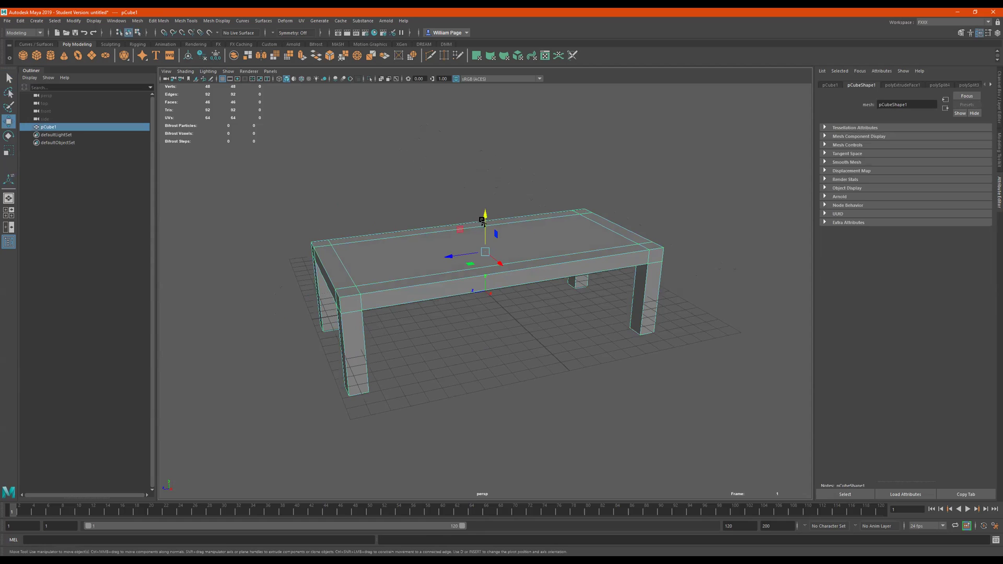
{"action": "left_click_drag", "start_coordinate": [484, 179], "coordinate": [485, 190], "text": "alt"}
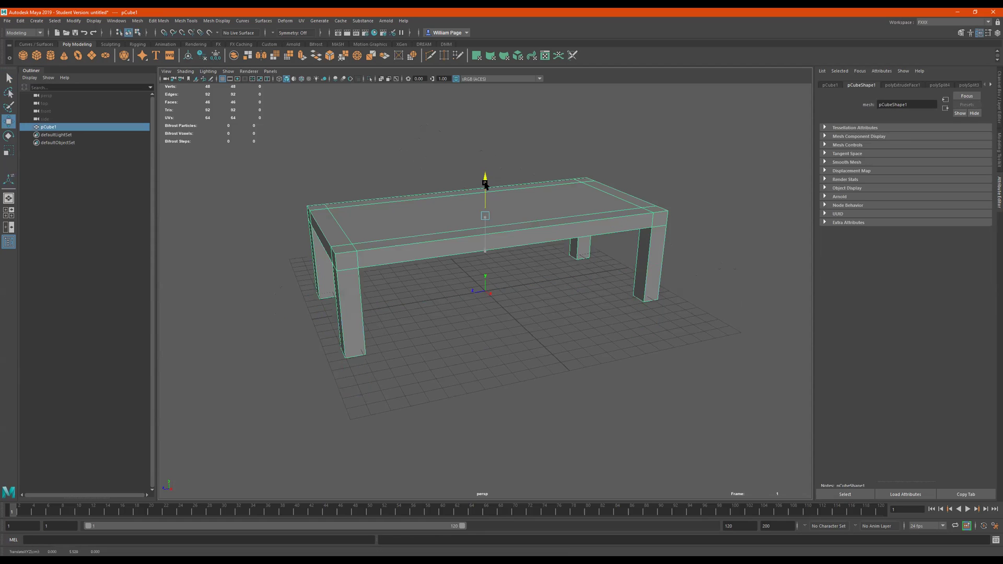
{"action": "left_click_drag", "start_coordinate": [548, 197], "coordinate": [528, 228], "text": "alt"}
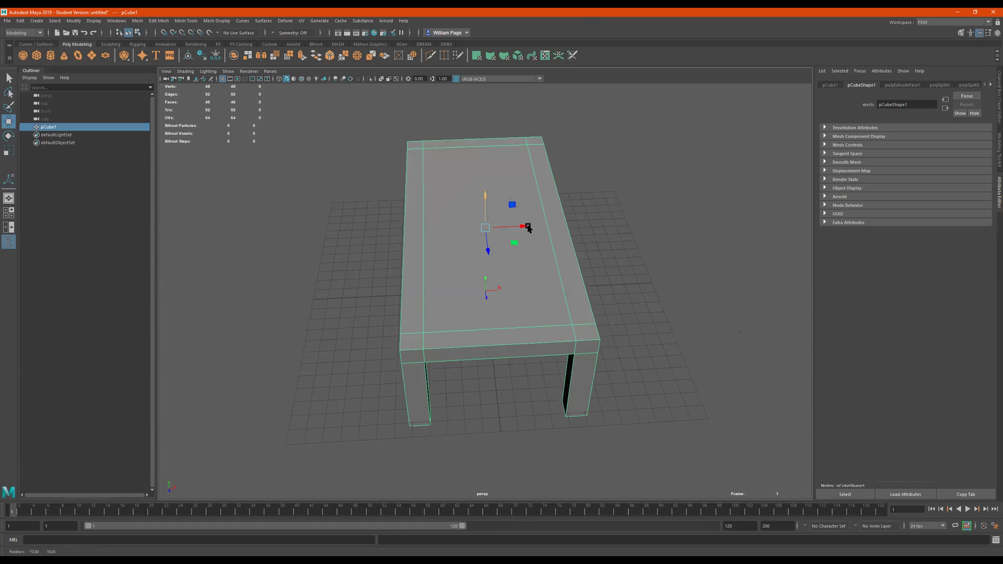
Create a second cube, raise it above the frame and scale it into a long, thin mattress block.
{"action": "left_click", "coordinate": [35, 58]}
{"action": "left_click_drag", "start_coordinate": [478, 261], "coordinate": [470, 174]}
{"action": "key", "text": "r"}
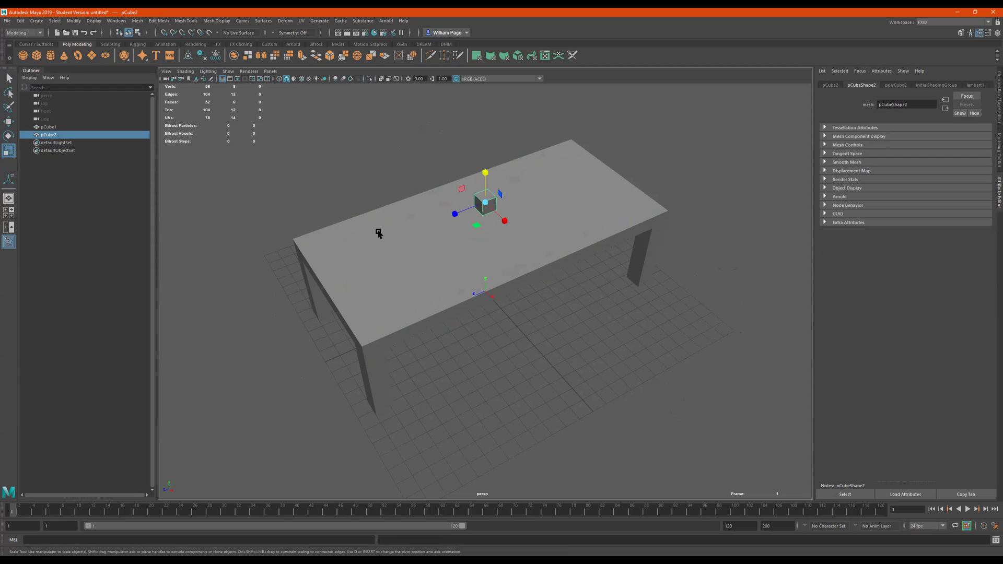
{"action": "left_click_drag", "start_coordinate": [454, 214], "coordinate": [108, 292]}
{"action": "left_click_drag", "start_coordinate": [456, 213], "coordinate": [703, 326]}
{"action": "left_click_drag", "start_coordinate": [455, 214], "coordinate": [442, 210]}
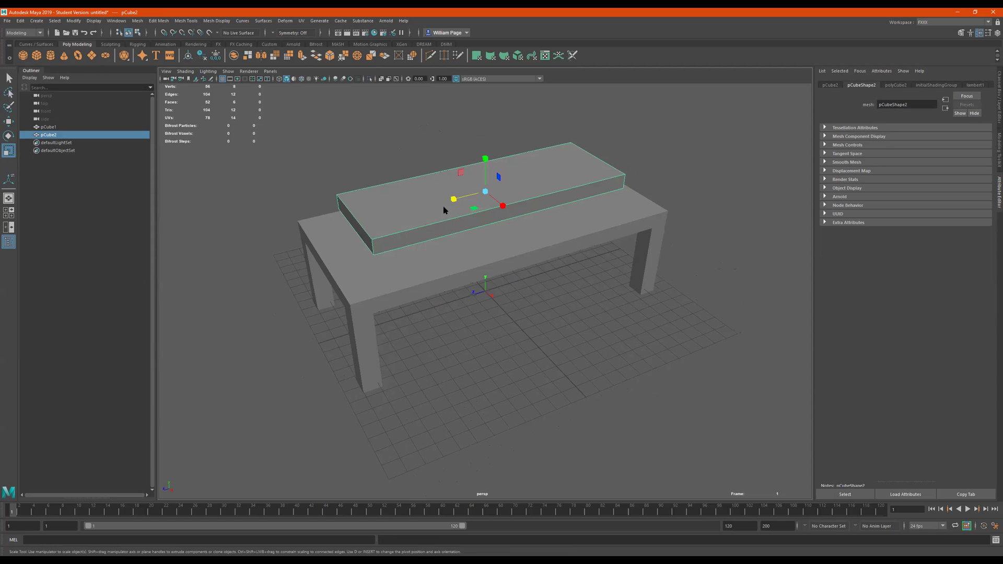
Bevel all edges of the mattress block with a fraction of 0.8 and additional segments.
{"action": "key", "text": "F10"}
{"action": "left_click_drag", "start_coordinate": [653, 105], "coordinate": [290, 305]}
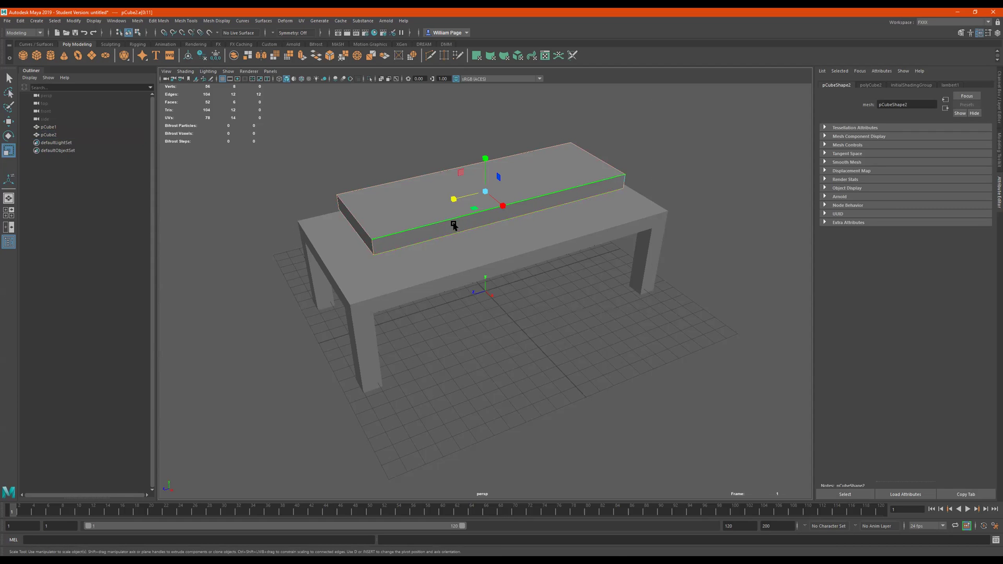
{"action": "right_click", "coordinate": [443, 205]}
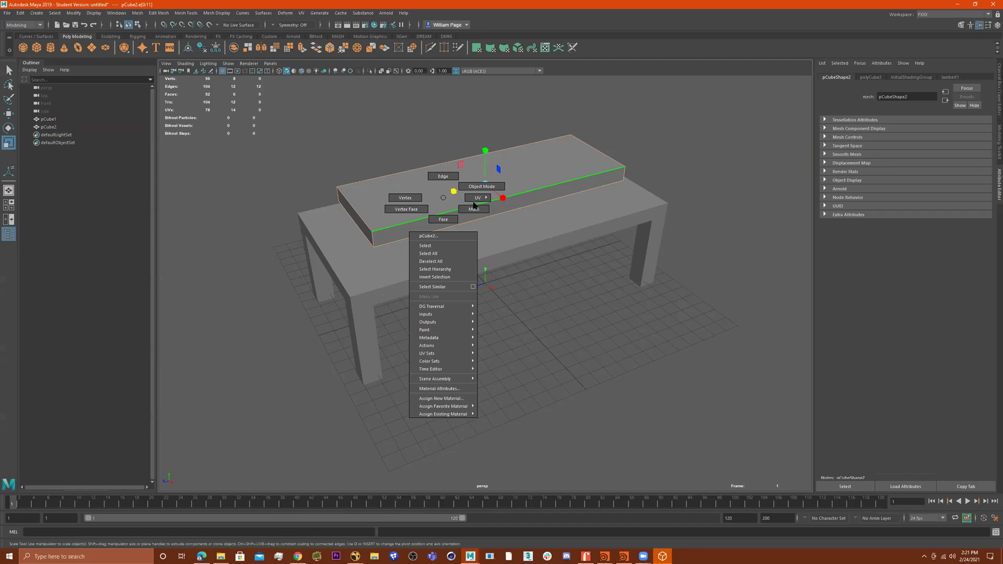
{"action": "key", "text": "ctrl+b"}
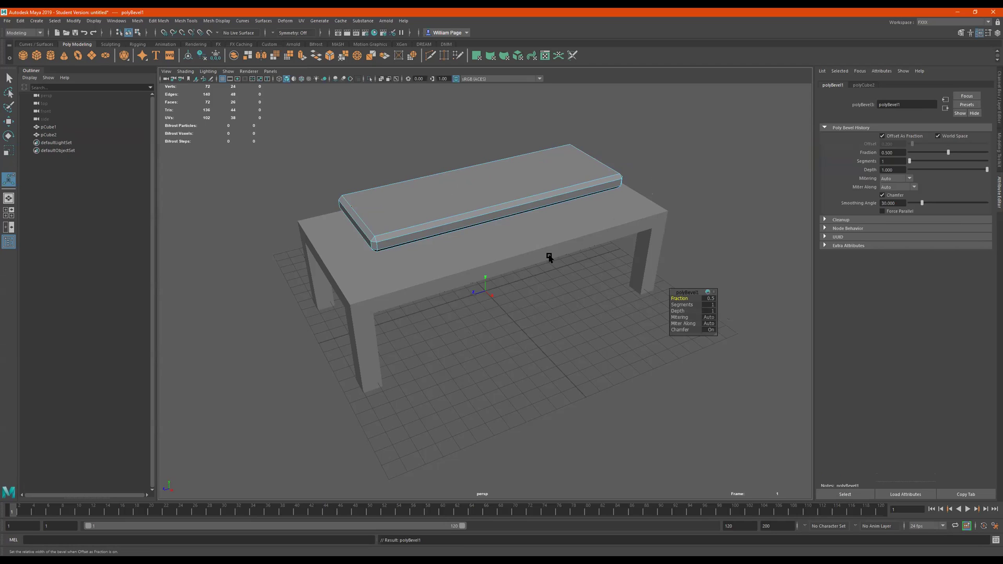
{"action": "left_click_drag", "start_coordinate": [682, 303], "coordinate": [683, 298]}
{"action": "key", "text": "q"}
Return to object mode, scale the mattress to nearly fill the frame's top and lower it onto the frame.
{"action": "right_click", "coordinate": [432, 184]}
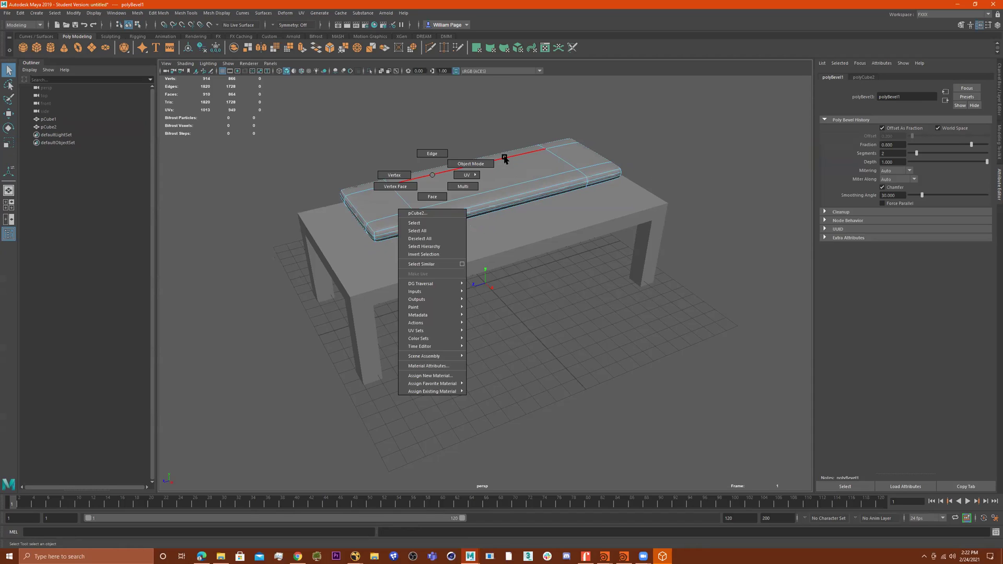
{"action": "left_click", "coordinate": [482, 150]}
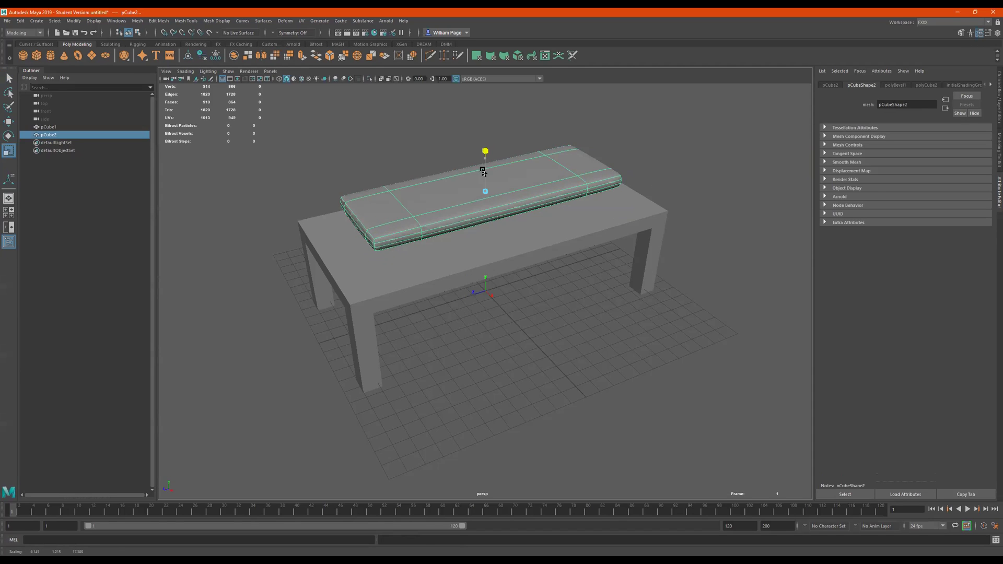
{"action": "left_click_drag", "start_coordinate": [518, 255], "coordinate": [464, 261], "text": "alt"}
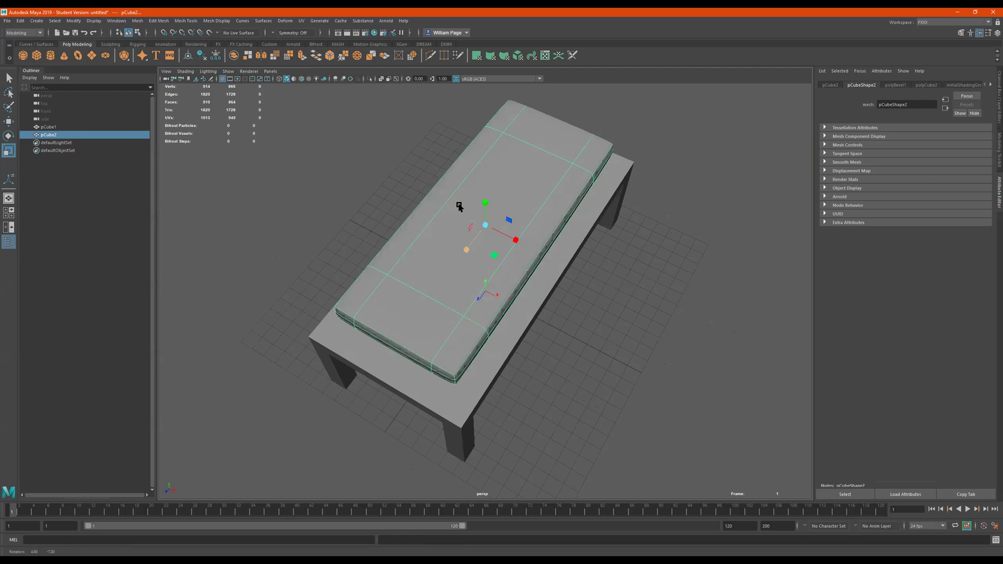
{"action": "key", "text": "w"}
{"action": "left_click_drag", "start_coordinate": [455, 197], "coordinate": [475, 193], "text": "alt"}
{"action": "left_click_drag", "start_coordinate": [475, 192], "coordinate": [450, 255], "text": "alt"}
Bevel all edges of the bed frame and adjust the bevel's segments and fraction for softly rounded edges.
{"action": "left_click", "coordinate": [394, 318]}
{"action": "right_click", "coordinate": [394, 317]}
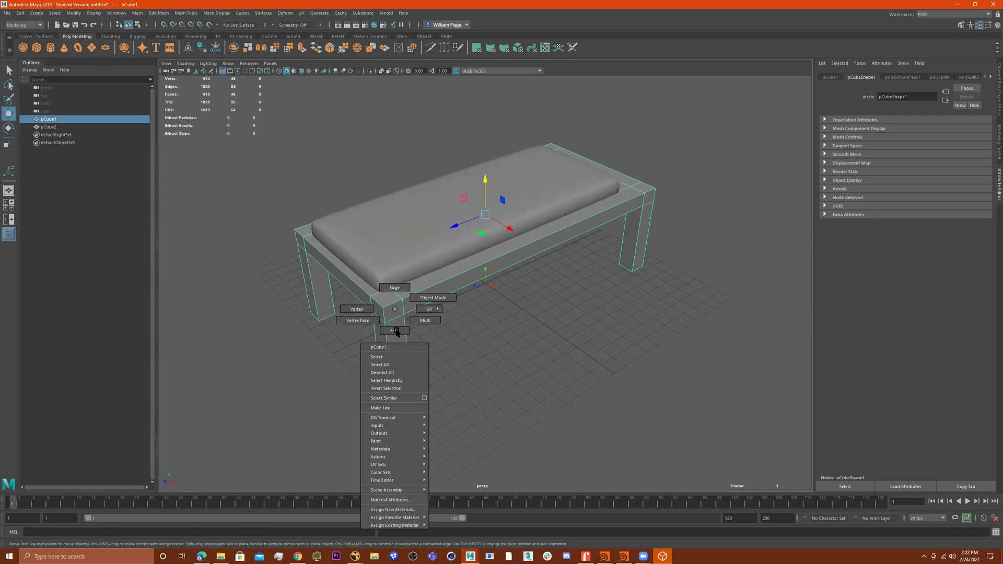
{"action": "key", "text": "ctrl+F10"}
{"action": "right_click", "coordinate": [418, 303]}
{"action": "left_click", "coordinate": [443, 302]}
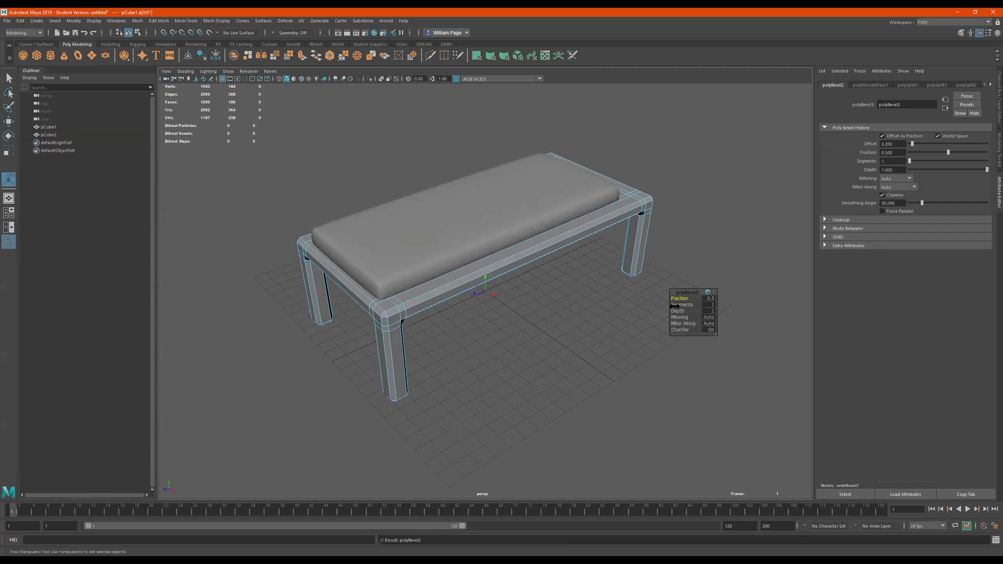
{"action": "left_click_drag", "start_coordinate": [678, 305], "coordinate": [674, 298]}
{"action": "right_click", "coordinate": [475, 274]}
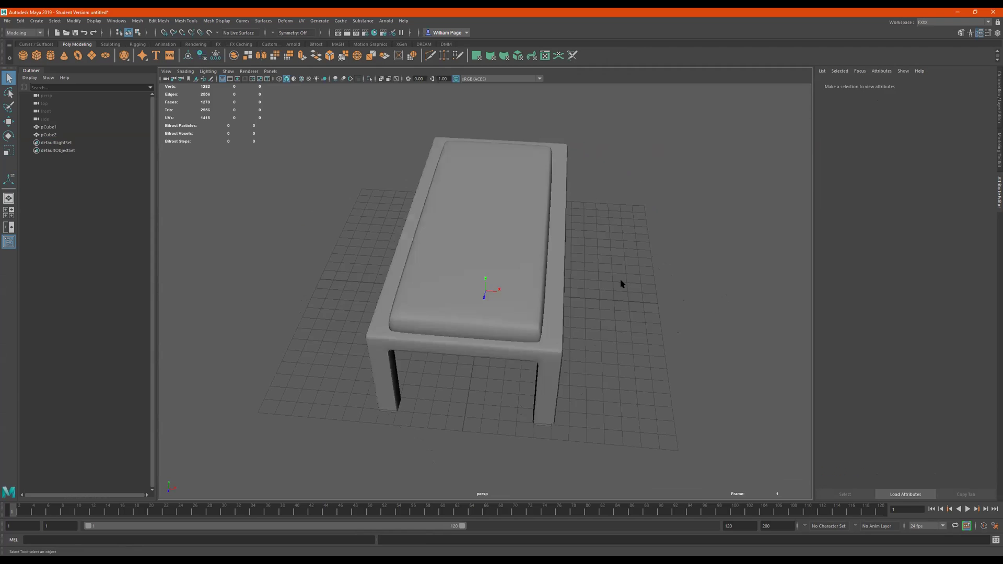
Duplicate the mattress and raise the copy above the original.
{"action": "left_click_drag", "start_coordinate": [620, 283], "coordinate": [441, 253], "text": "alt"}
{"action": "left_click", "coordinate": [503, 253]}
{"action": "left_click_drag", "start_coordinate": [504, 253], "coordinate": [504, 263], "text": "alt"}
{"action": "key", "text": "ctrl+d"}
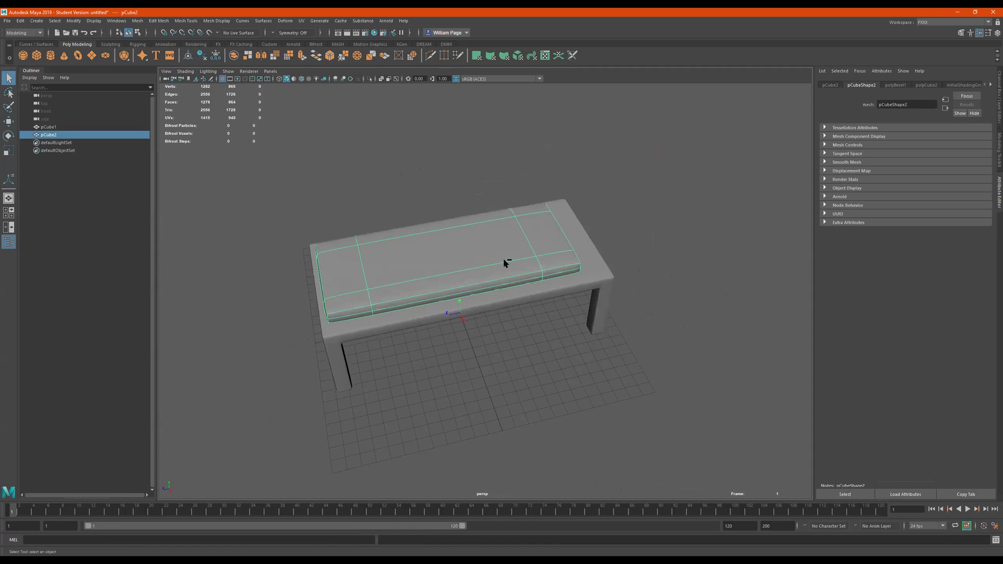
{"action": "key", "text": "w"}
{"action": "left_click_drag", "start_coordinate": [440, 237], "coordinate": [440, 201]}
Shorten the duplicated mattress to a pillow-like length by moving its foot-end vertices toward the head end.
{"action": "right_click", "coordinate": [408, 230]}
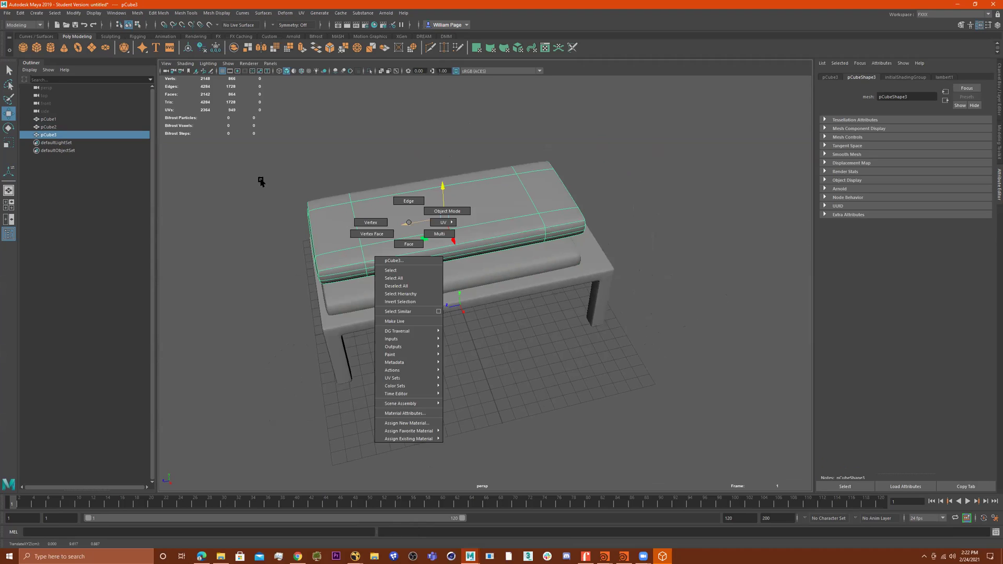
{"action": "right_click_drag", "start_coordinate": [408, 223], "coordinate": [261, 182]}
{"action": "left_click_drag", "start_coordinate": [261, 182], "coordinate": [395, 302]}
{"action": "left_click_drag", "start_coordinate": [286, 255], "coordinate": [476, 245]}
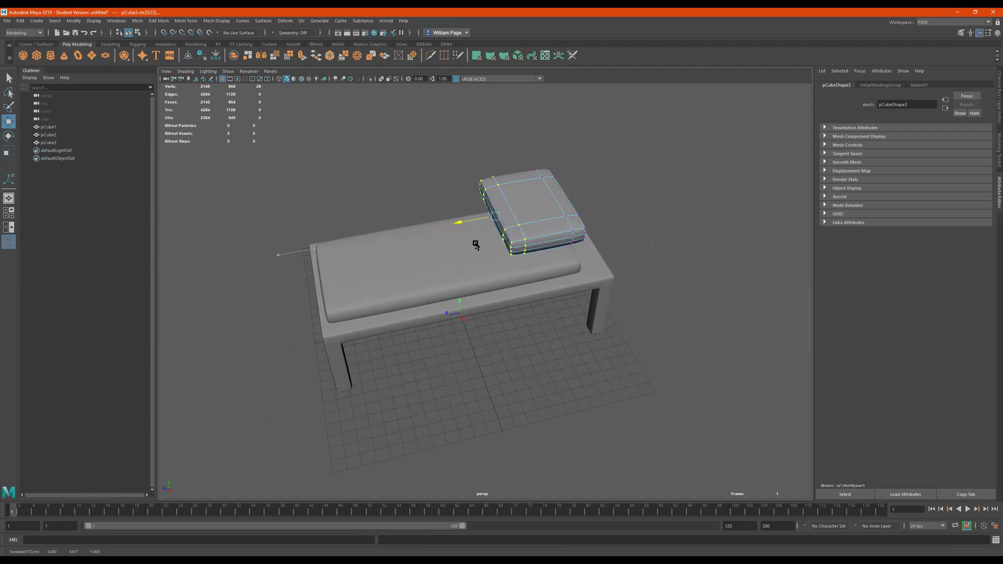
Return the shortened copy to object mode, center its pivot and scale it down to pillow size.
{"action": "key", "text": "r"}
{"action": "right_click_drag", "start_coordinate": [522, 224], "coordinate": [647, 164]}
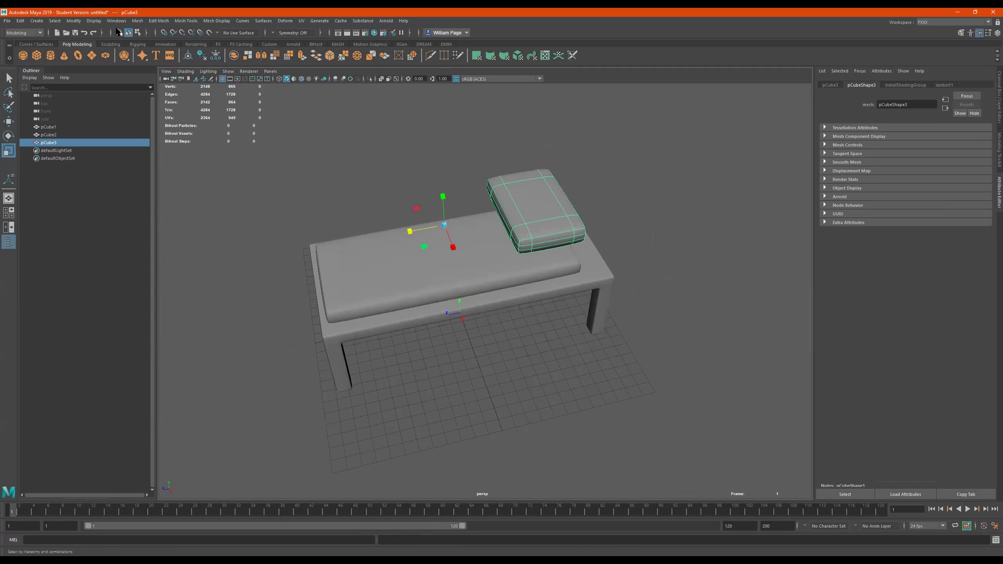
{"action": "left_click", "coordinate": [187, 56]}
{"action": "mouse_move", "coordinate": [534, 211]}
{"action": "left_mouse_down"}
{"action": "mouse_move", "coordinate": [514, 219]}
{"action": "mouse_move", "coordinate": [600, 188]}
{"action": "mouse_move", "coordinate": [539, 222]}
{"action": "left_mouse_up"}
Place the pillow on the head end of the mattress and rotate it slightly.
{"action": "right_click_drag", "start_coordinate": [540, 221], "coordinate": [612, 215], "text": "alt"}
{"action": "scroll", "coordinate": [523, 155], "scroll_direction": "up", "scroll_amount": 2}
{"action": "key", "text": "w"}
{"action": "left_click_drag", "start_coordinate": [532, 116], "coordinate": [502, 177]}
{"action": "left_click", "coordinate": [530, 183]}
{"action": "key", "text": "e"}
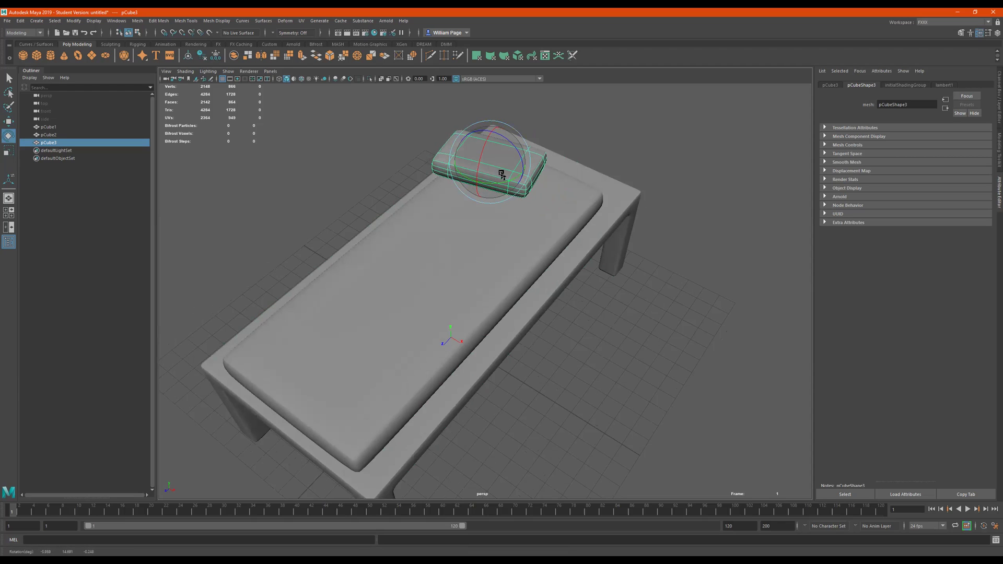
Duplicate the pillow and move and rotate the copy so it leans beside the first pillow.
{"action": "key", "text": "w"}
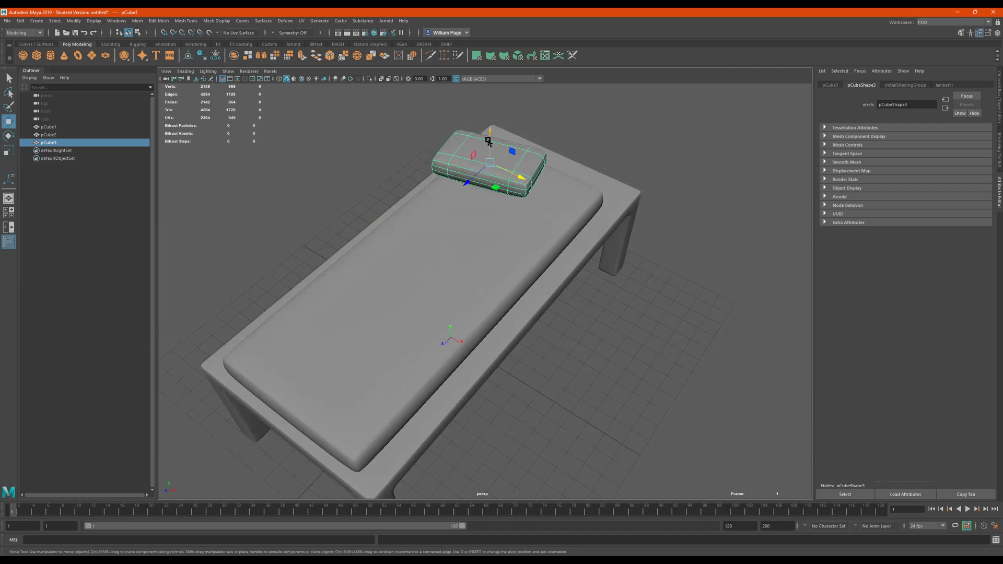
{"action": "key", "text": "ctrl+d"}
{"action": "left_click_drag", "start_coordinate": [489, 139], "coordinate": [492, 118]}
{"action": "left_click_drag", "start_coordinate": [519, 162], "coordinate": [650, 258]}
{"action": "key", "text": "e"}
{"action": "key", "text": "w"}
{"action": "left_click", "coordinate": [649, 258]}
Group the frame, mattress and both pillows, and rename the group Bed_grp.
{"action": "left_click_drag", "start_coordinate": [539, 276], "coordinate": [470, 254], "text": "alt"}
{"action": "left_click_drag", "start_coordinate": [317, 158], "coordinate": [669, 384]}
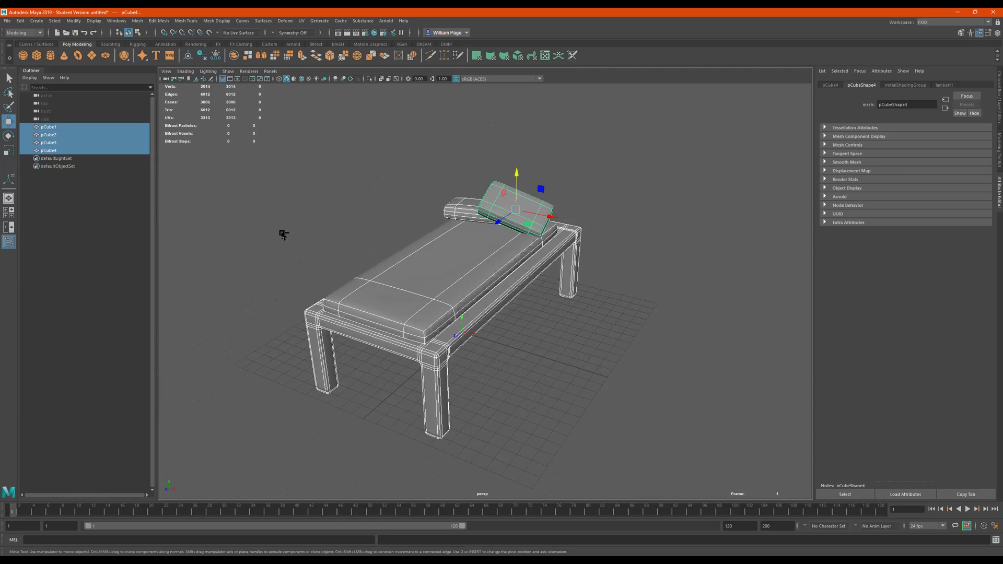
{"action": "key", "text": "ctrl+g"}
{"action": "double_click", "coordinate": [48, 127]}
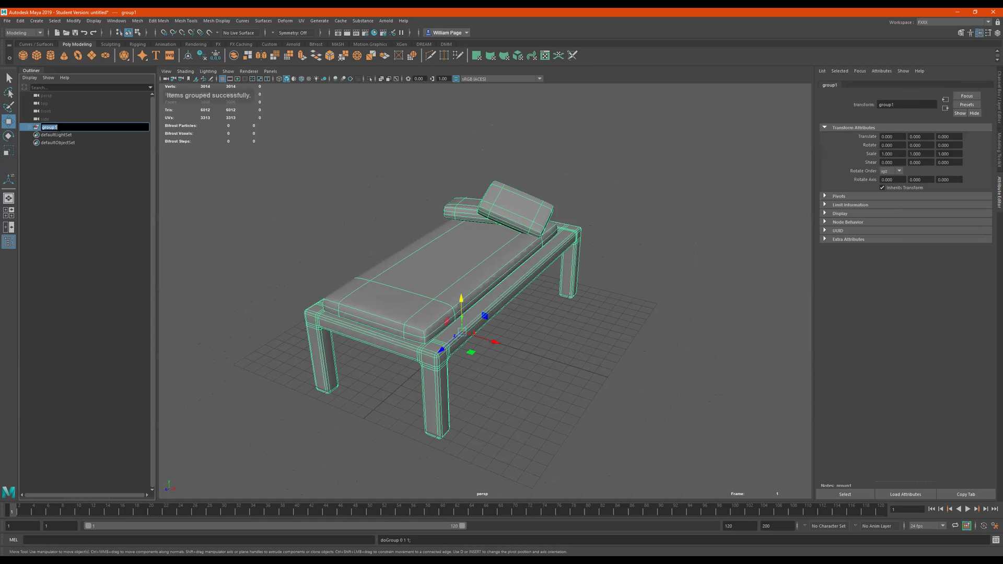
{"action": "type", "text": "Bed_"}
{"action": "key", "text": "Return"}
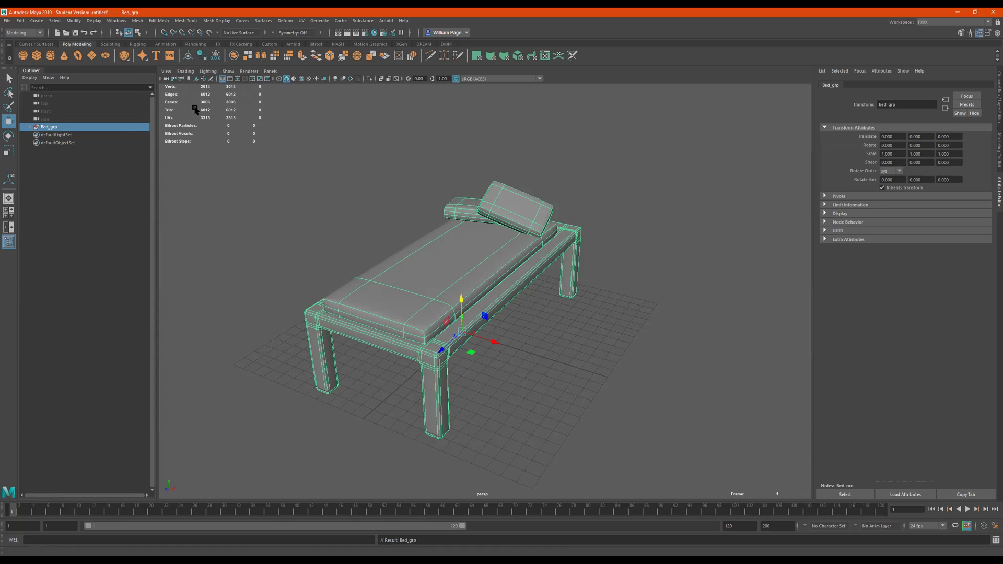
Create a polygon plane, scale it to about 13.5 and position it above the foot end of the mattress.
{"action": "left_click", "coordinate": [91, 55]}
{"action": "left_click_drag", "start_coordinate": [462, 305], "coordinate": [587, 275]}
{"action": "key", "text": "r"}
{"action": "key", "text": "ctrl+z"}
{"action": "left_click_drag", "start_coordinate": [464, 251], "coordinate": [406, 229]}
{"action": "key", "text": "w"}
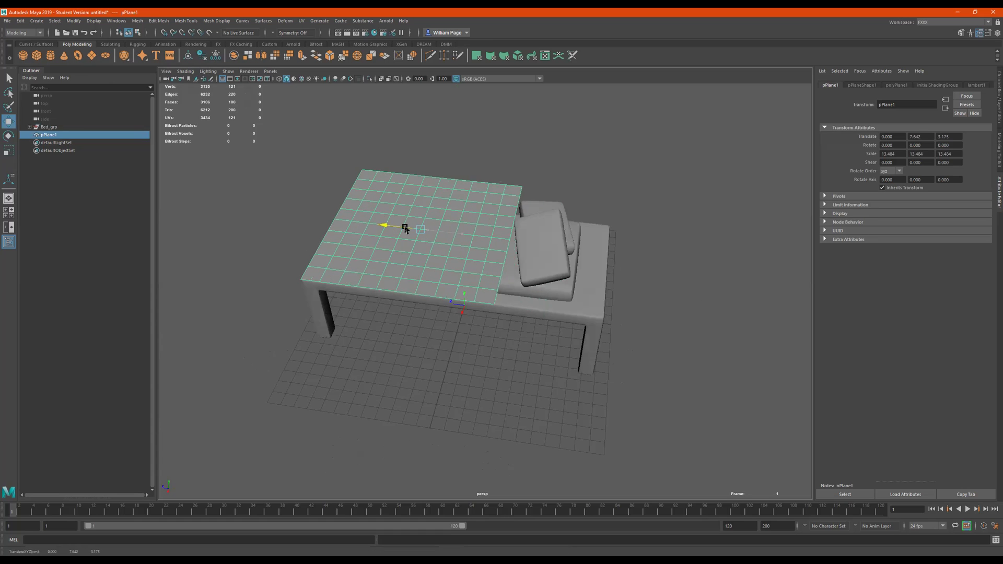
Delete the polygon plane lying over the mattress.
{"action": "left_click", "coordinate": [49, 127]}
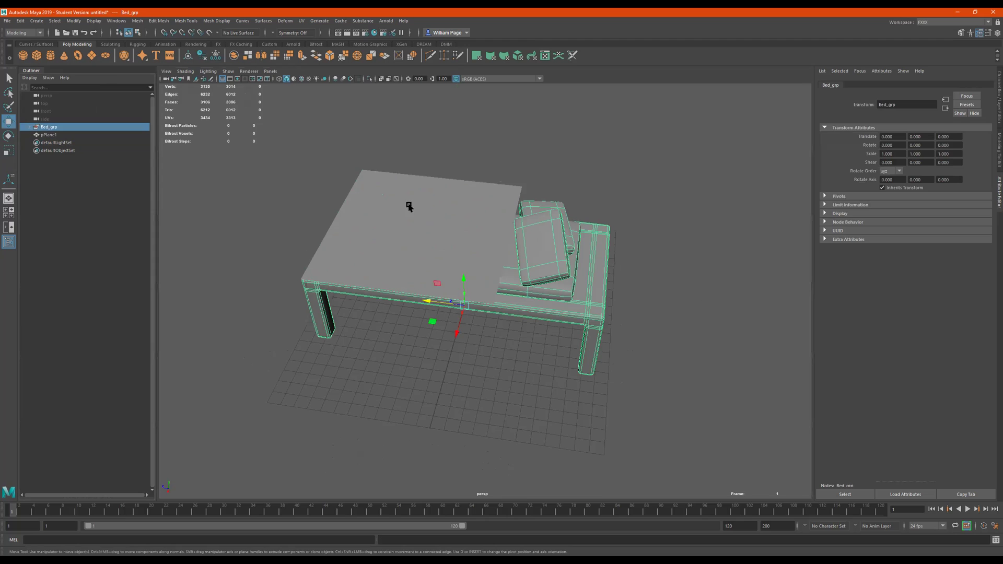
{"action": "left_click", "coordinate": [439, 243]}
{"action": "key", "text": "Delete"}
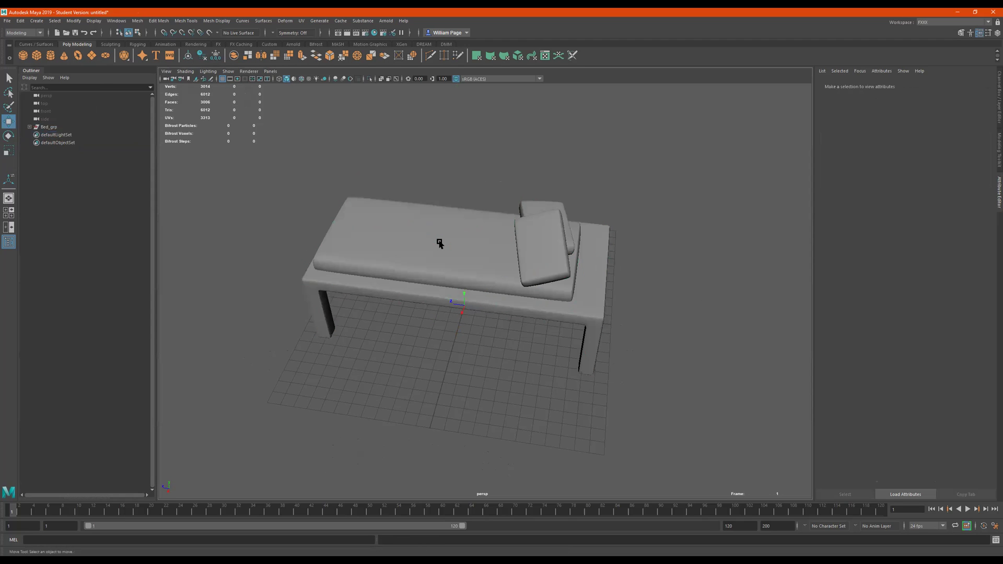
Scale Bed_grp uniformly to about 0.41 and raise it to about 0.22 on the Y axis.
{"action": "left_click", "coordinate": [48, 127]}
{"action": "key", "text": "r"}
{"action": "left_click_drag", "start_coordinate": [463, 304], "coordinate": [366, 321]}
{"action": "left_click_drag", "start_coordinate": [365, 320], "coordinate": [447, 287], "text": "alt"}
{"action": "left_click_drag", "start_coordinate": [461, 331], "coordinate": [434, 334]}
{"action": "key", "text": "w"}
{"action": "left_click_drag", "start_coordinate": [461, 294], "coordinate": [540, 320]}
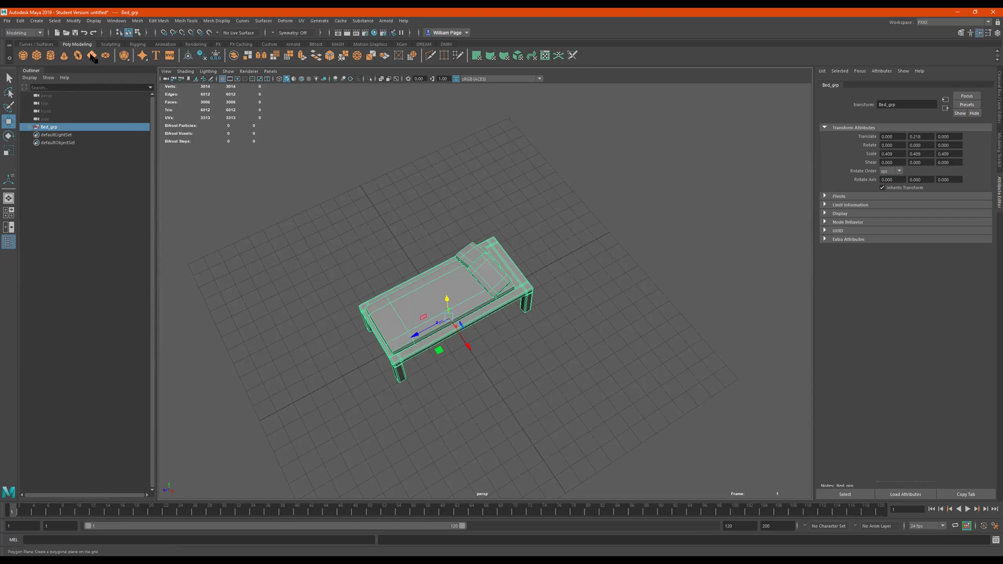
Create a polygon plane at the grid origin beneath the bed.
{"action": "left_click", "coordinate": [90, 57]}
{"action": "left_click_drag", "start_coordinate": [478, 305], "coordinate": [447, 303], "text": "alt"}
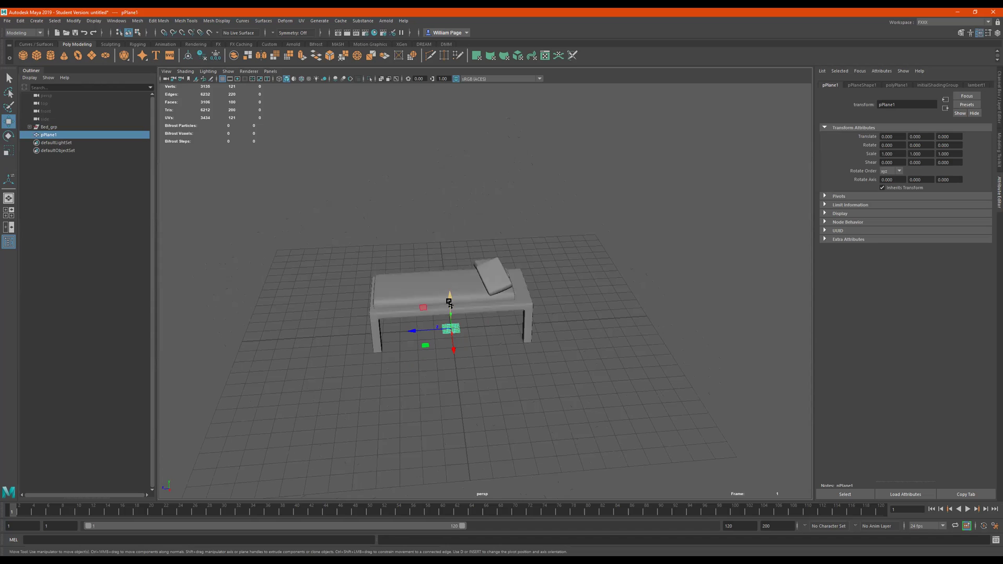
{"action": "left_click_drag", "start_coordinate": [450, 294], "coordinate": [438, 240]}
{"action": "right_click_drag", "start_coordinate": [459, 265], "coordinate": [659, 265], "text": "alt"}
{"action": "left_click_drag", "start_coordinate": [659, 265], "coordinate": [494, 290], "text": "alt"}
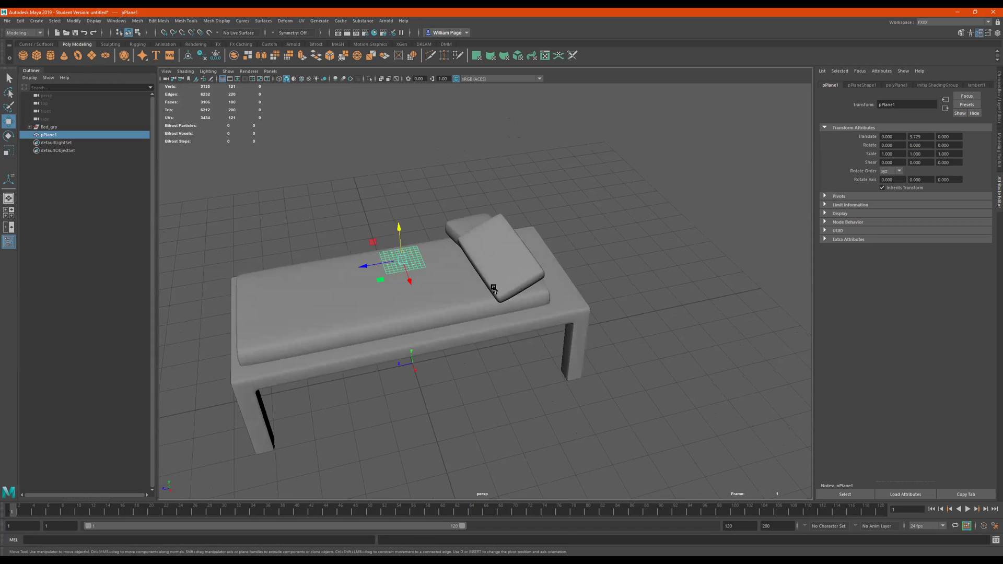
{"action": "key", "text": "ctrl+z"}
{"action": "right_click_drag", "start_coordinate": [450, 309], "coordinate": [369, 325], "text": "alt"}
{"action": "left_click_drag", "start_coordinate": [369, 291], "coordinate": [395, 257], "text": "alt"}
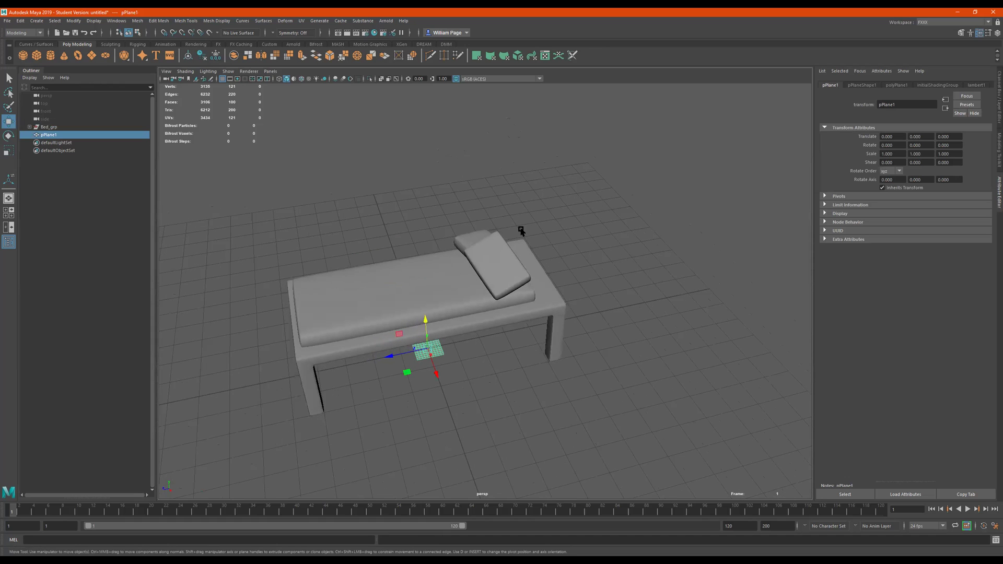
{"action": "left_click", "coordinate": [37, 56]}
{"action": "left_click_drag", "start_coordinate": [496, 376], "coordinate": [500, 333], "text": "alt"}
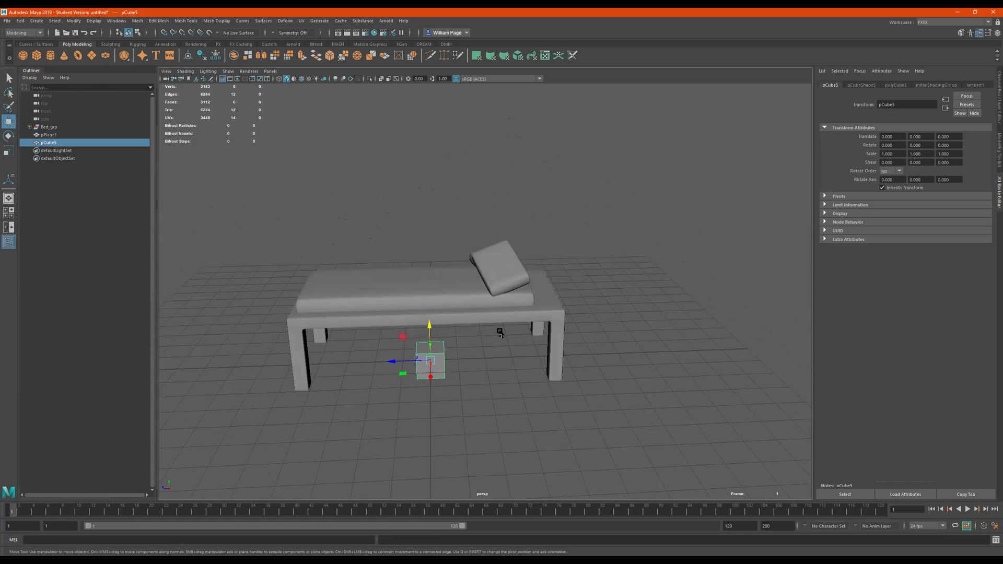
{"action": "key", "text": "Delete"}
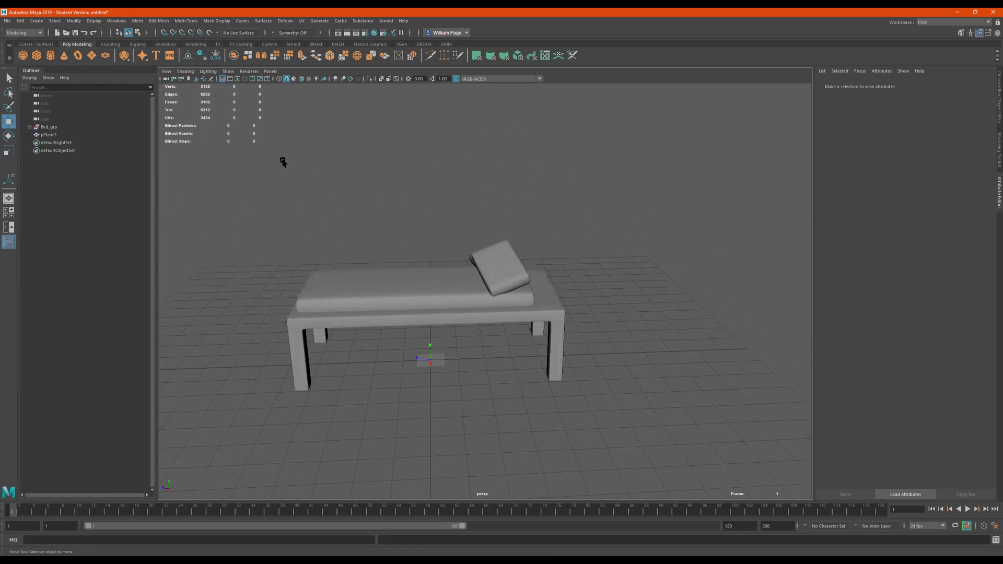
Scale Bed_grp down uniformly to about 0.086.
{"action": "left_click", "coordinate": [47, 128]}
{"action": "key", "text": "t"}
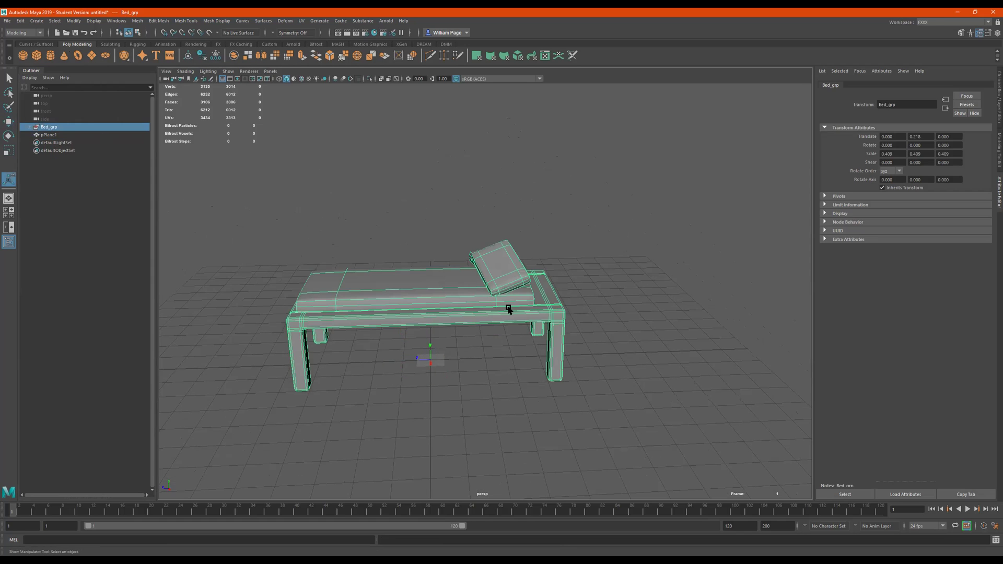
{"action": "key", "text": "r"}
{"action": "left_click_drag", "start_coordinate": [430, 355], "coordinate": [290, 393]}
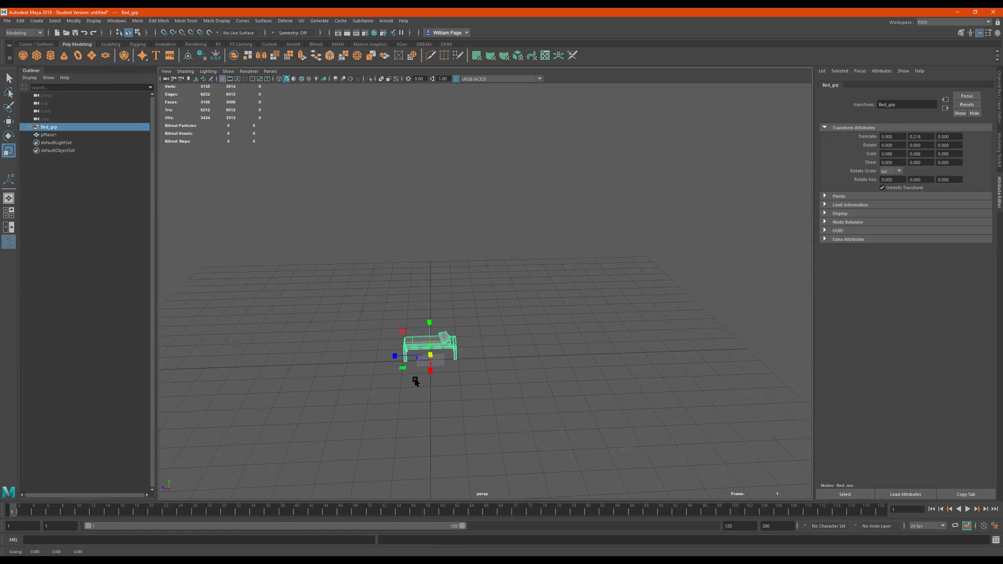
{"action": "key", "text": "f"}
{"action": "left_click_drag", "start_coordinate": [460, 389], "coordinate": [508, 439], "text": "alt"}
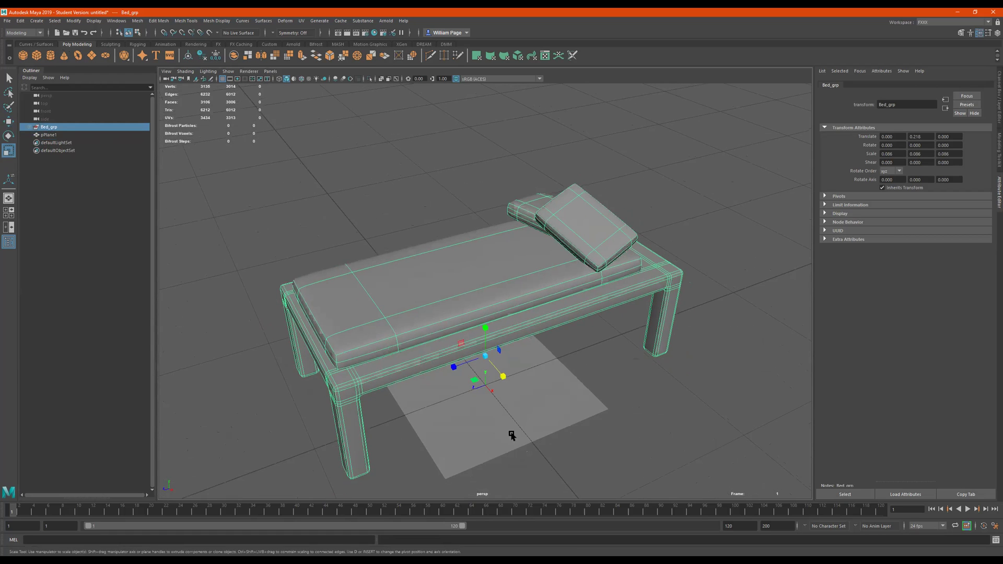
Position the polygon plane above the mattress at about Y 1.126, Z 0.358, and scale it to about 1.344 in X and 1.467 in Z.
{"action": "left_click", "coordinate": [523, 428]}
{"action": "key", "text": "w"}
{"action": "left_click_drag", "start_coordinate": [487, 357], "coordinate": [387, 246]}
{"action": "key", "text": "r"}
{"action": "left_click_drag", "start_coordinate": [465, 268], "coordinate": [384, 297], "text": "alt"}
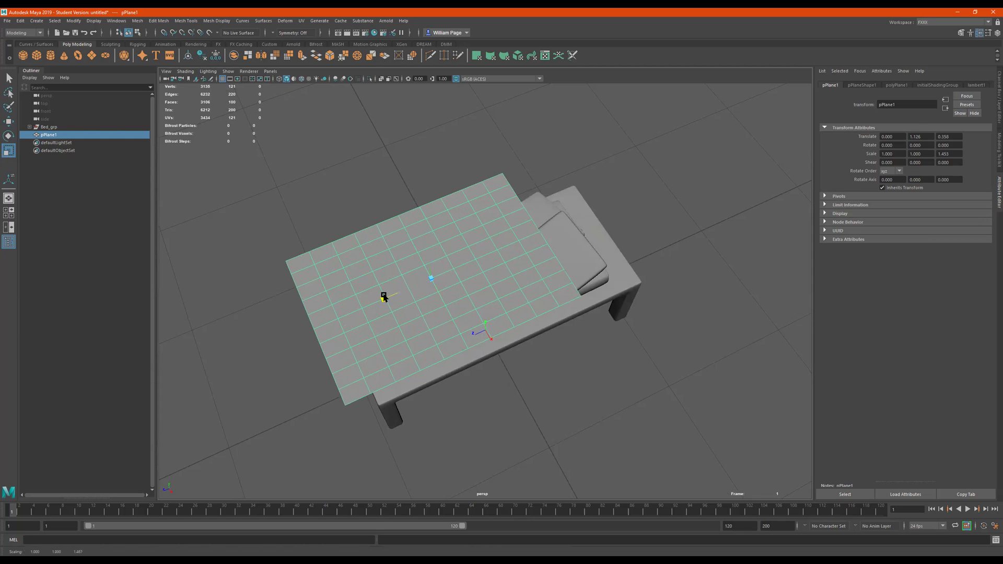
{"action": "left_click_drag", "start_coordinate": [443, 309], "coordinate": [540, 316]}
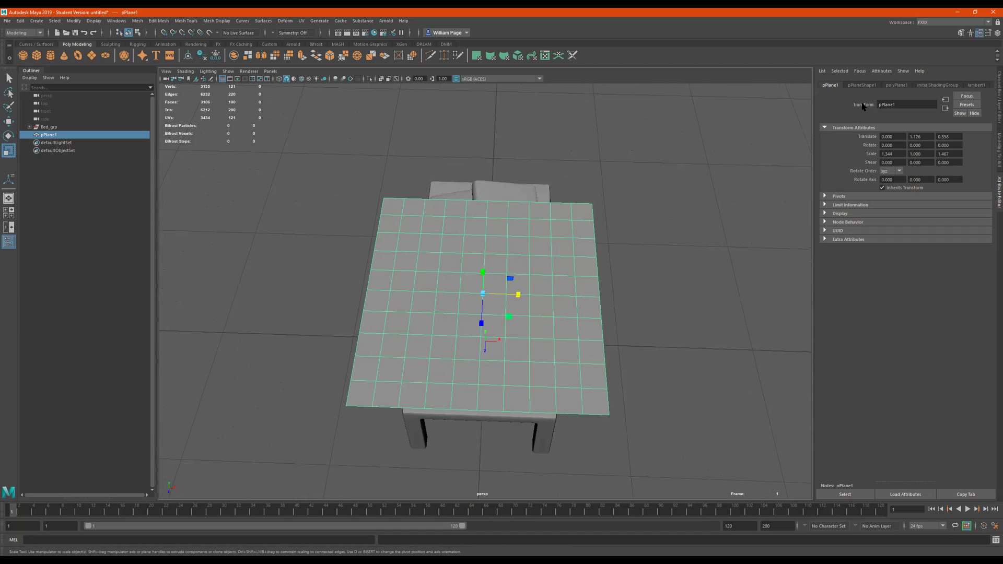
Reduce the plane's width subdivisions to 1.
{"action": "left_click", "coordinate": [897, 85]}
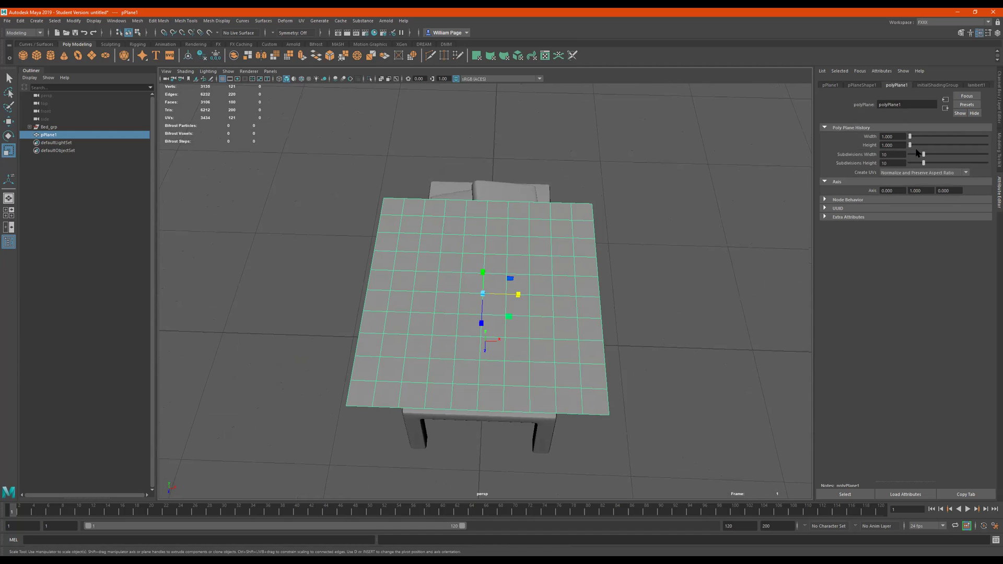
{"action": "left_click_drag", "start_coordinate": [922, 155], "coordinate": [890, 157]}
Set the plane's X and Z scale to 1.5.
{"action": "left_click", "coordinate": [830, 85]}
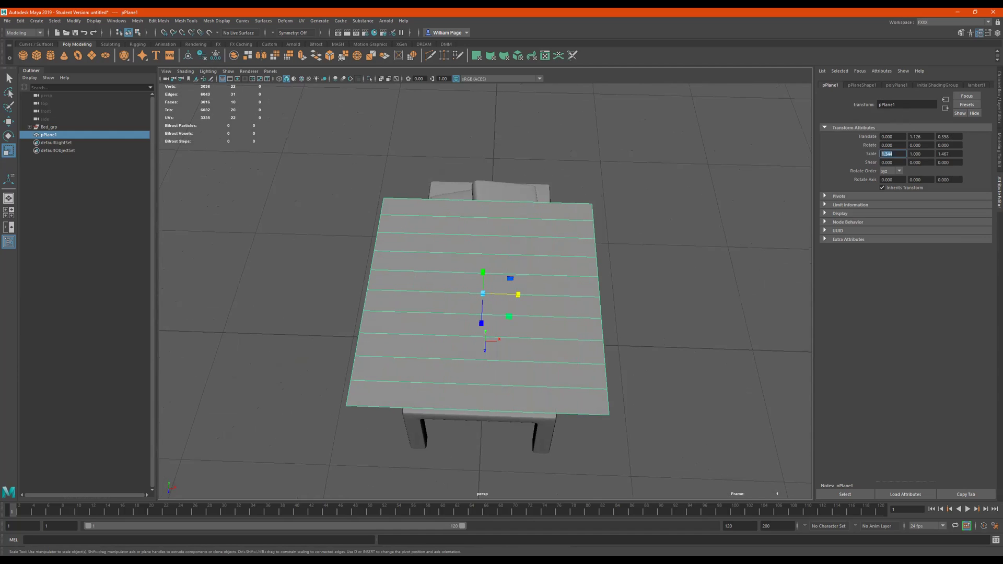
{"action": "type", "text": "1.5"}
{"action": "key", "text": "Return"}
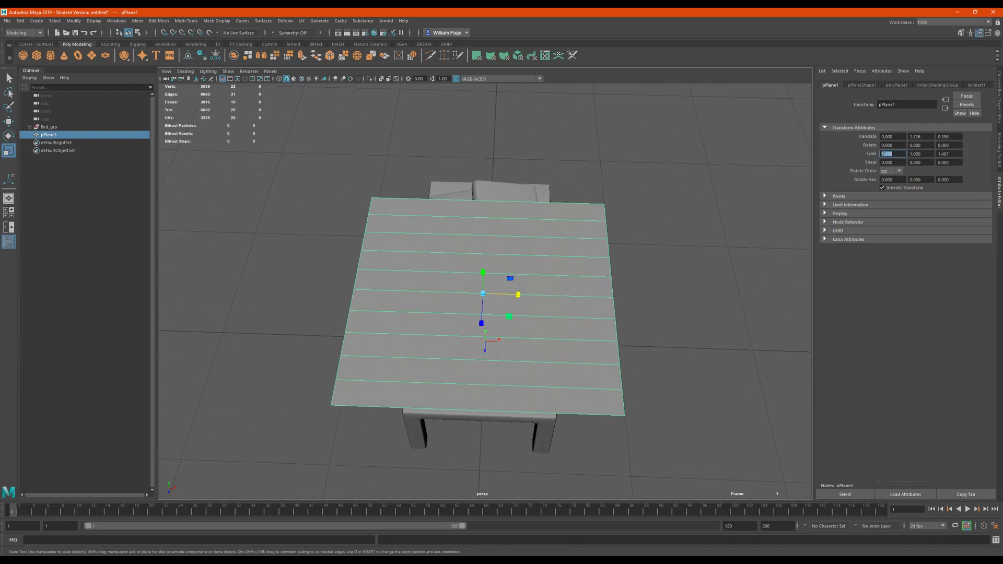
{"action": "left_click", "coordinate": [952, 153]}
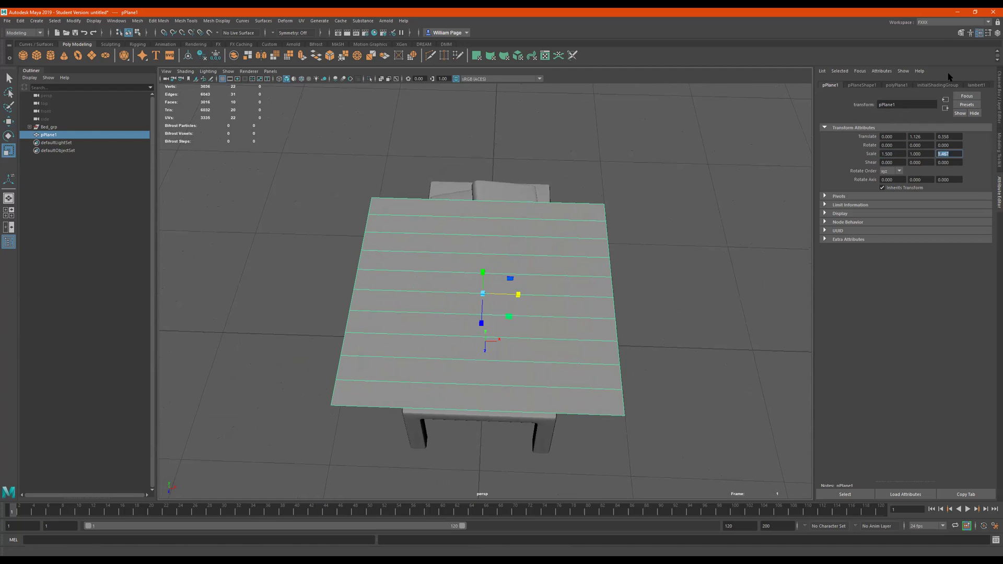
{"action": "type", "text": "1.5"}
{"action": "key", "text": "Return"}
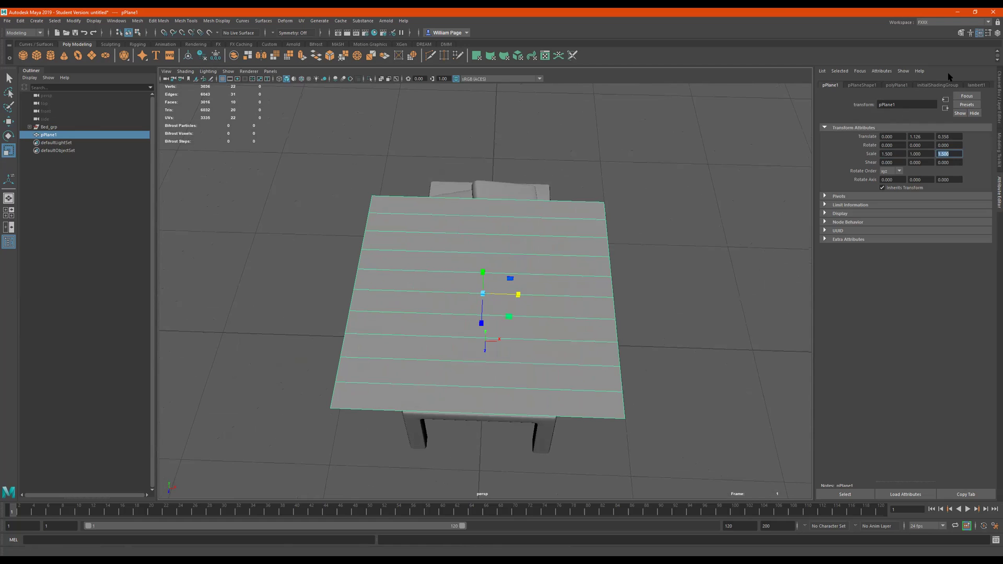
Set the plane's width and height subdivisions to 50 each.
{"action": "left_click", "coordinate": [872, 85]}
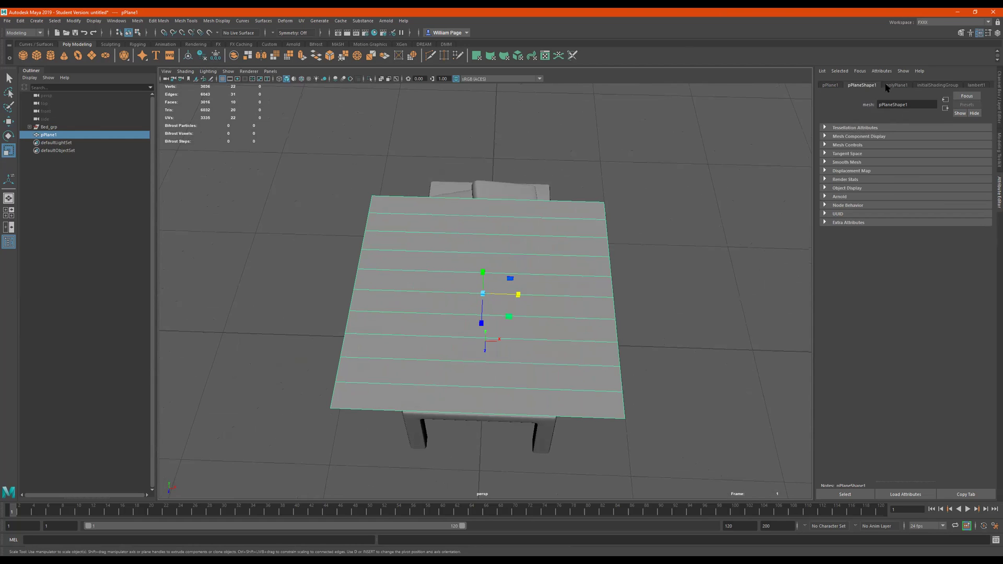
{"action": "left_click", "coordinate": [888, 86]}
{"action": "left_click_drag", "start_coordinate": [925, 156], "coordinate": [986, 156]}
{"action": "left_click_drag", "start_coordinate": [564, 178], "coordinate": [596, 204], "text": "alt"}
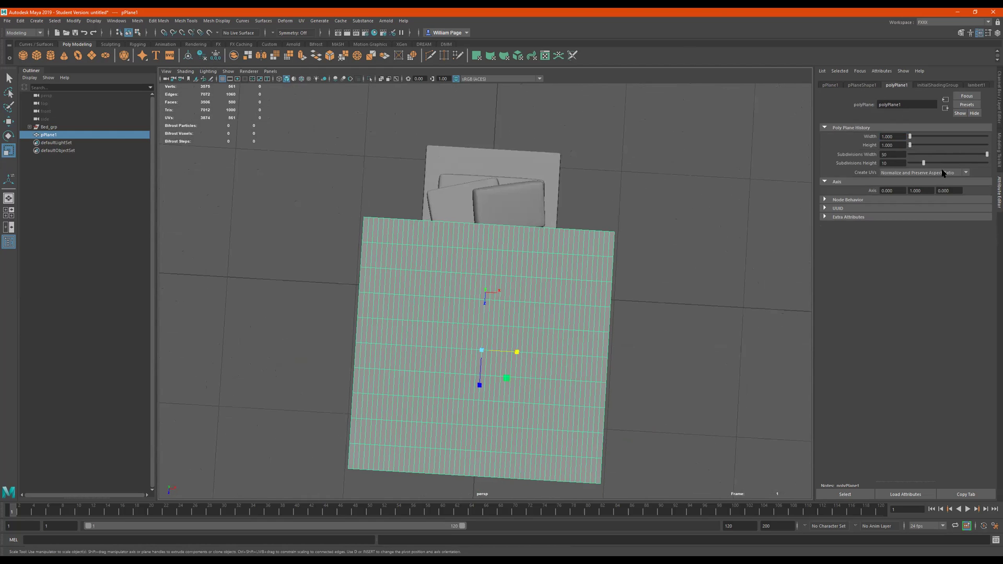
{"action": "left_click_drag", "start_coordinate": [924, 163], "coordinate": [987, 163]}
{"action": "scroll", "coordinate": [601, 259], "scroll_direction": "up", "scroll_amount": 4}
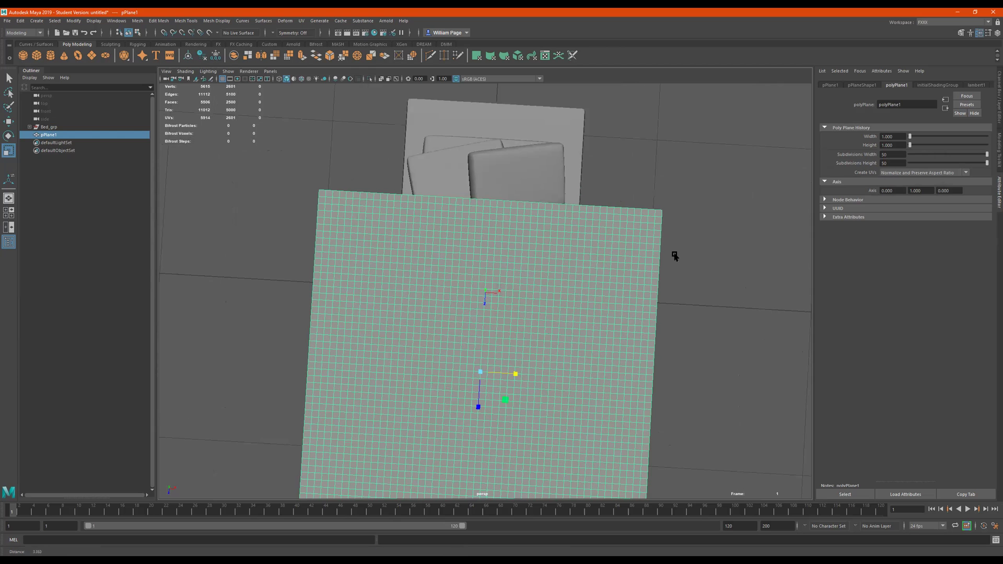
{"action": "left_click_drag", "start_coordinate": [554, 235], "coordinate": [527, 261], "text": "alt"}
{"action": "left_click_drag", "start_coordinate": [987, 163], "coordinate": [949, 164]}
{"action": "left_click_drag", "start_coordinate": [578, 249], "coordinate": [526, 213], "text": "alt"}
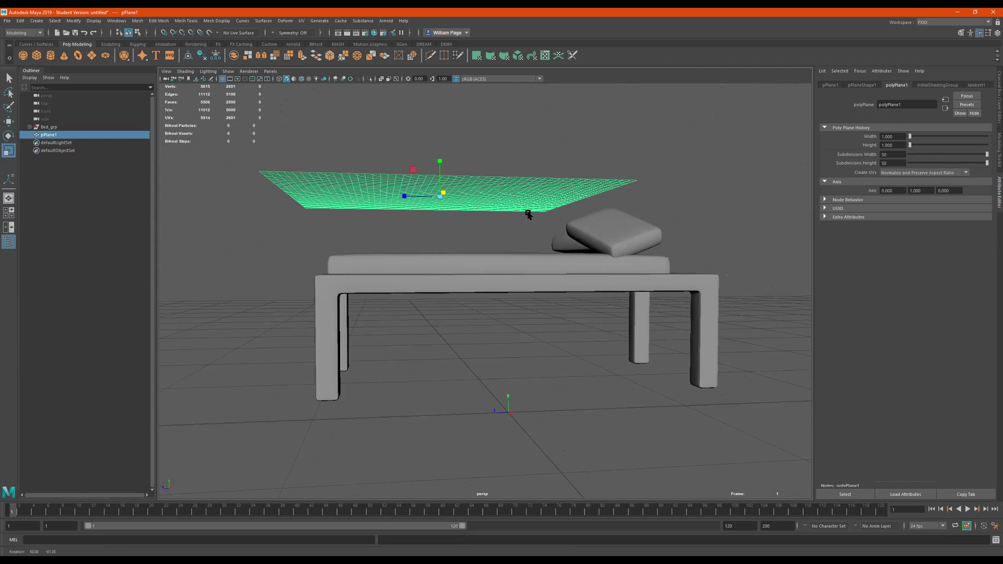
Select Bed_grp and switch to the FX menu set.
{"action": "left_click_drag", "start_coordinate": [427, 254], "coordinate": [390, 259], "text": "alt"}
{"action": "left_click", "coordinate": [46, 127]}
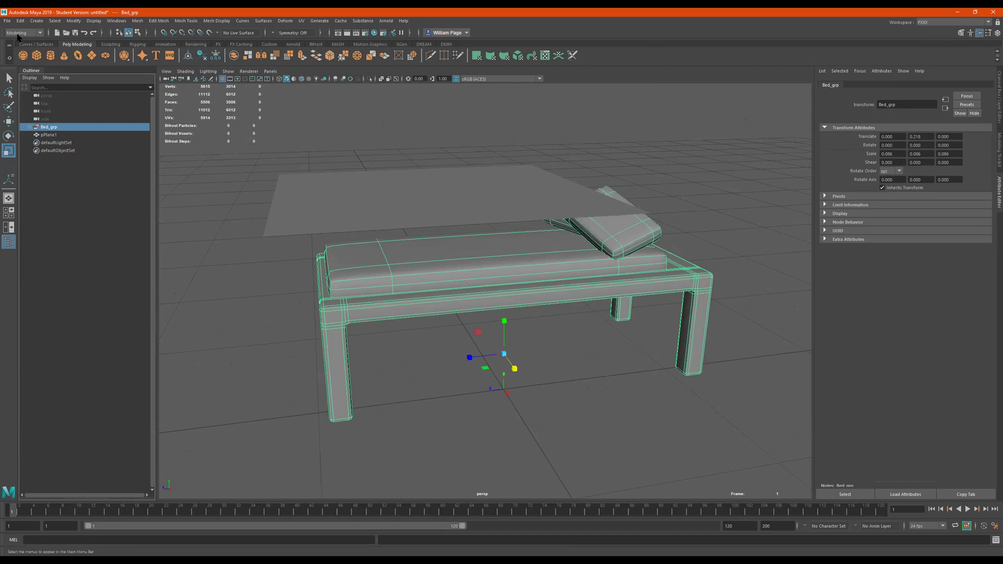
{"action": "left_click", "coordinate": [24, 33]}
{"action": "left_click", "coordinate": [21, 63]}
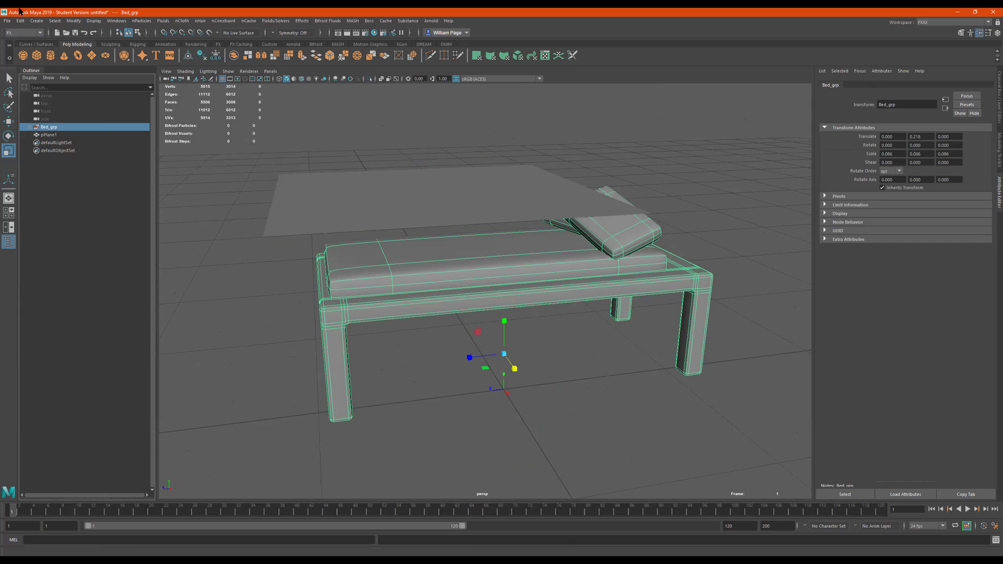
{"action": "left_click", "coordinate": [110, 245]}
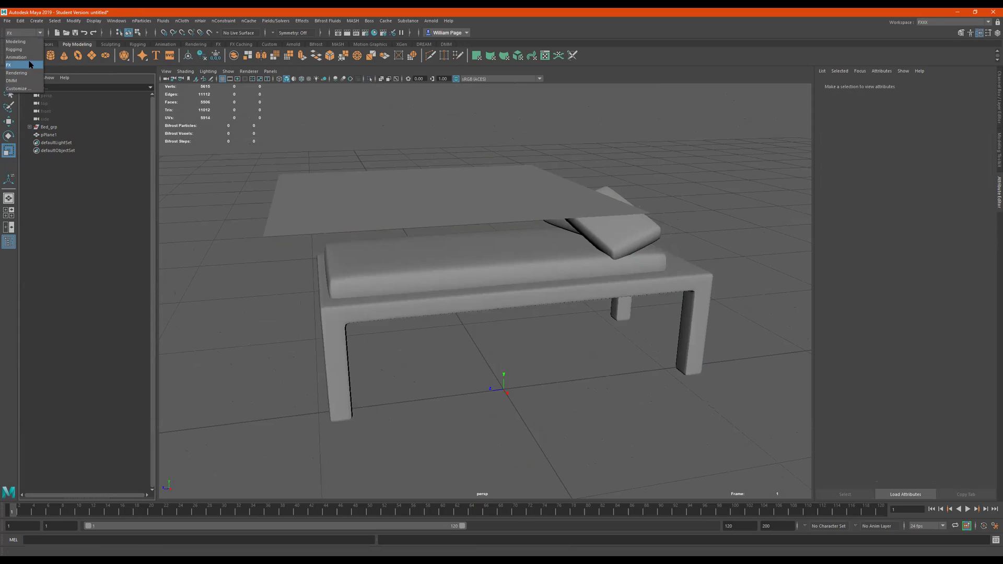
{"action": "left_click", "coordinate": [23, 33]}
{"action": "left_click", "coordinate": [14, 49]}
{"action": "left_click", "coordinate": [21, 33]}
{"action": "left_click", "coordinate": [21, 81]}
{"action": "left_click", "coordinate": [24, 32]}
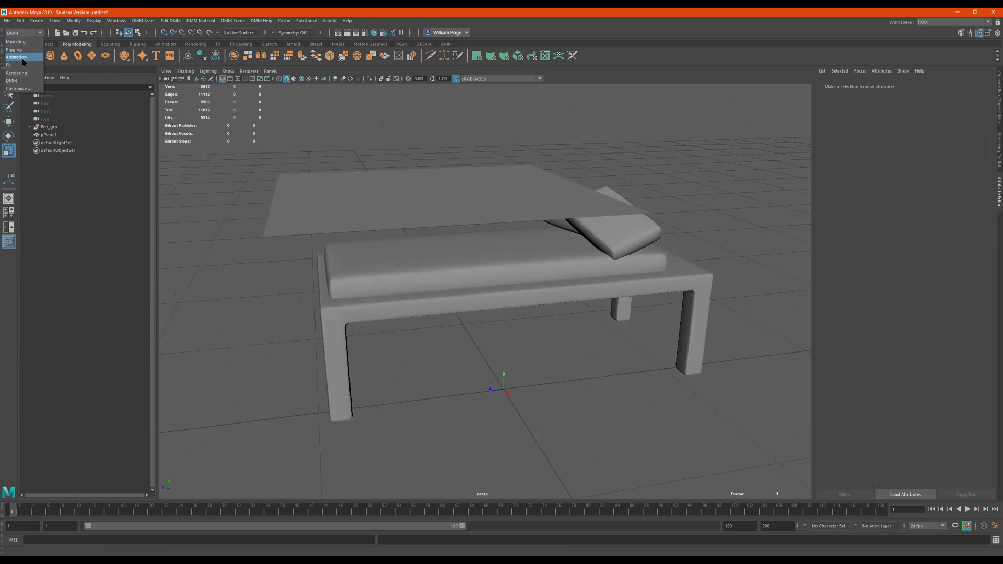
{"action": "left_click", "coordinate": [23, 65]}
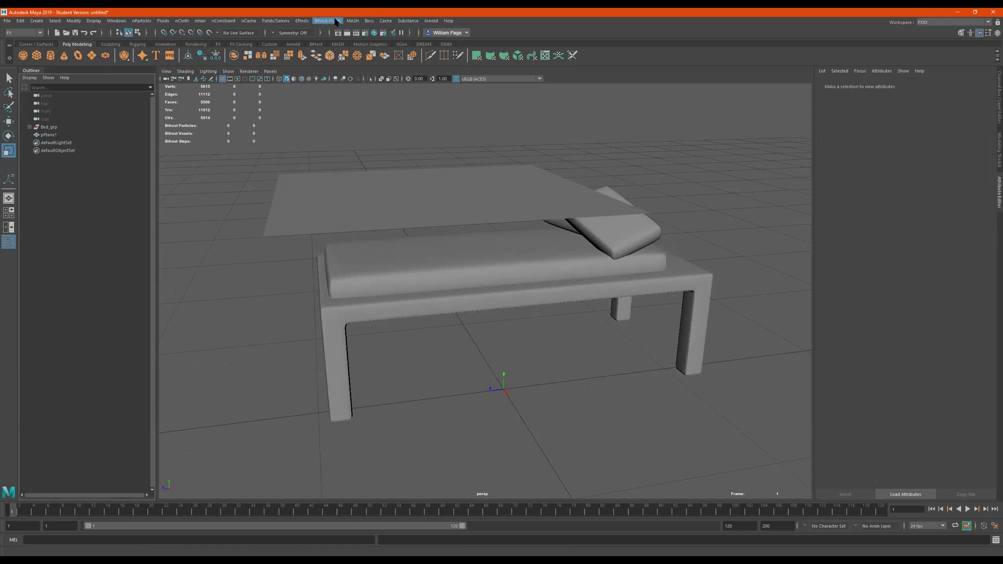
Make all meshes in Bed_grp passive colliders for the nCloth simulation.
{"action": "left_click", "coordinate": [56, 126]}
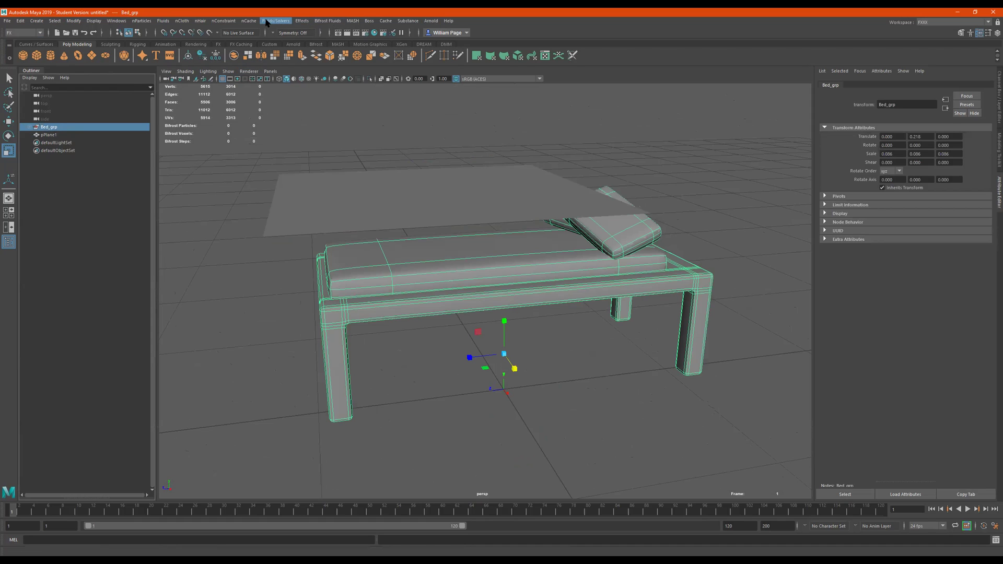
{"action": "left_click", "coordinate": [184, 21]}
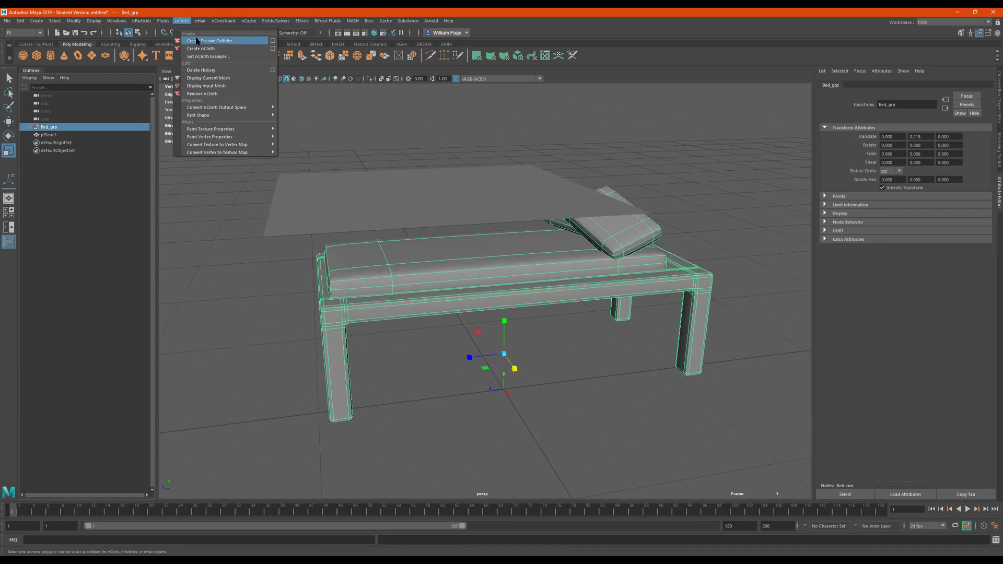
{"action": "left_click", "coordinate": [227, 40]}
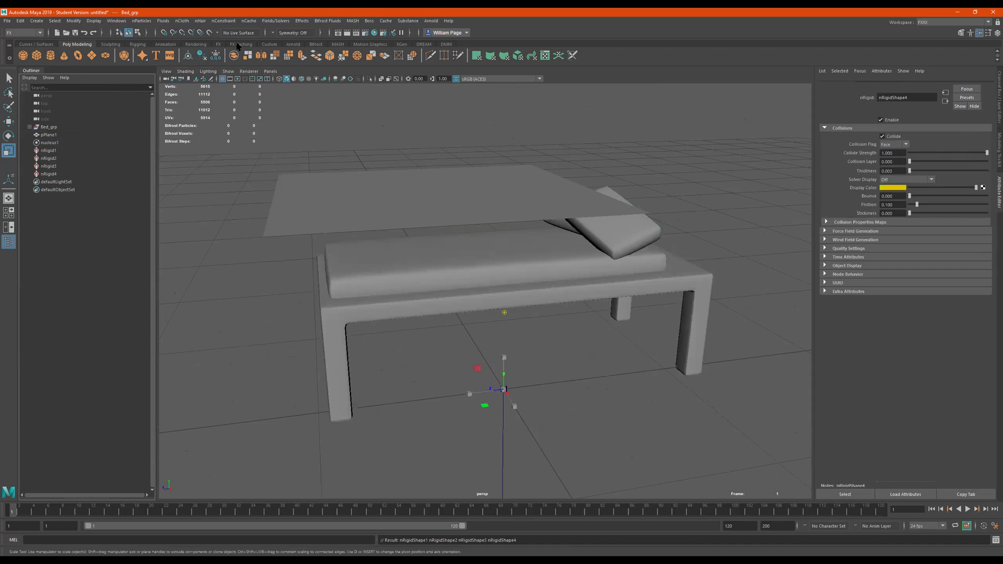
Examine the attributes of the nucleus solver and the bed's rigid collider nodes.
{"action": "left_click", "coordinate": [55, 144]}
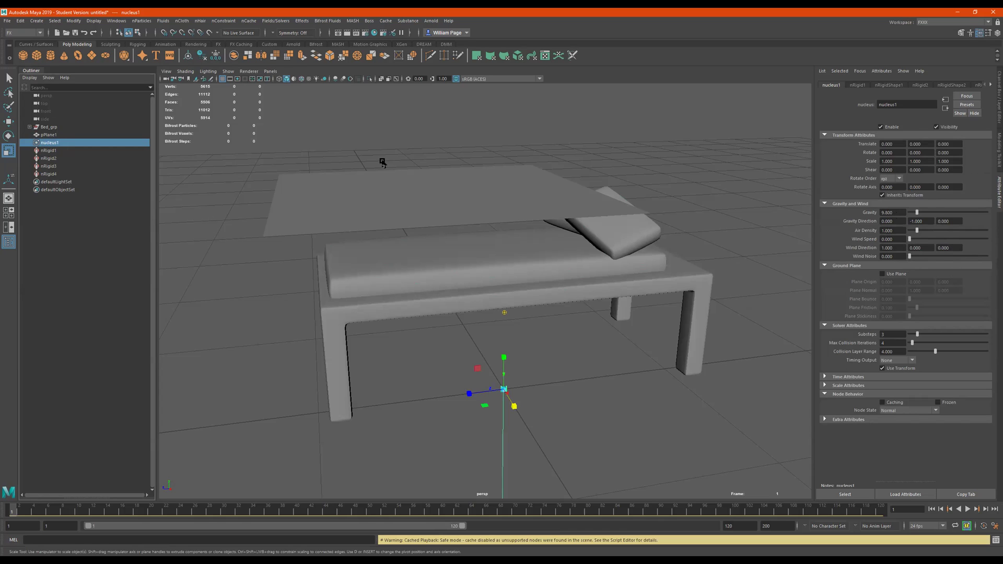
{"action": "left_click", "coordinate": [50, 151]}
{"action": "left_click", "coordinate": [52, 158]}
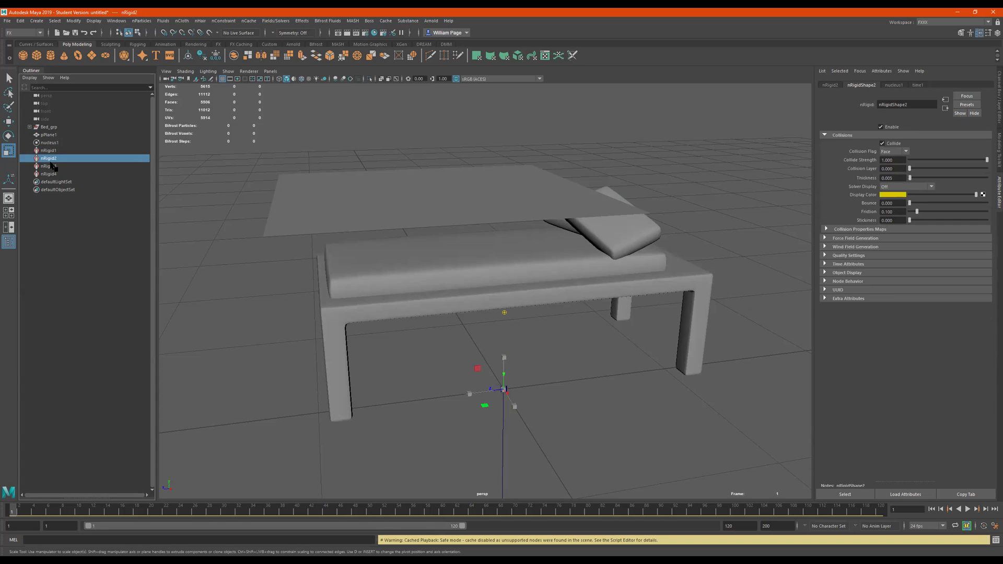
{"action": "left_click", "coordinate": [52, 166]}
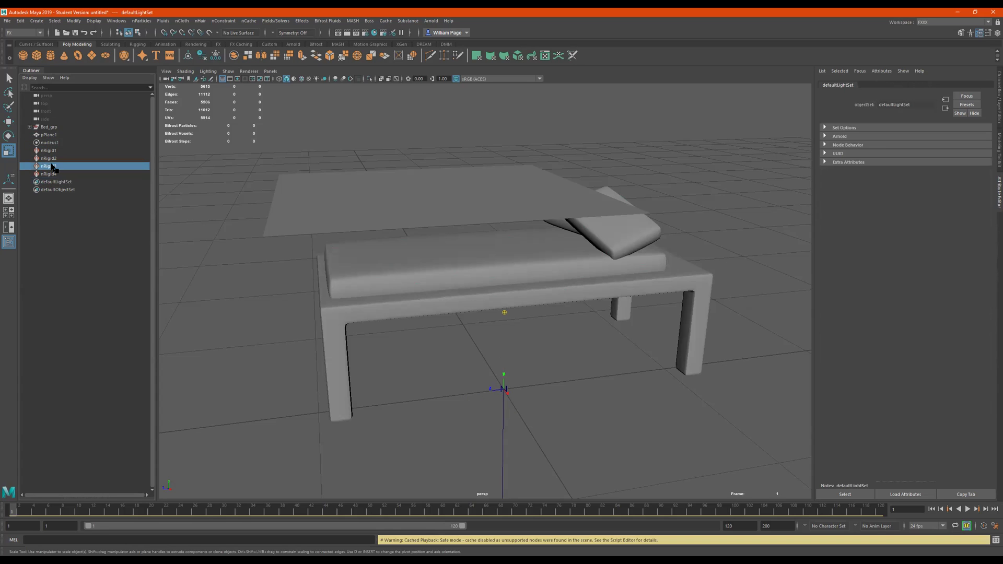
{"action": "left_click", "coordinate": [52, 158]}
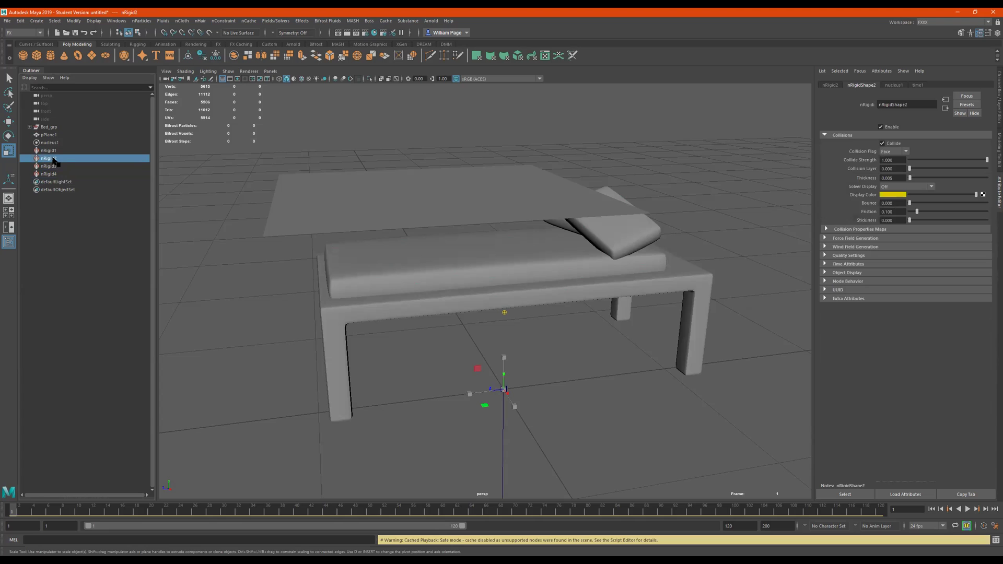
Turn the plane above the bed into an nCloth object and select its cloth node.
{"action": "left_click", "coordinate": [372, 193]}
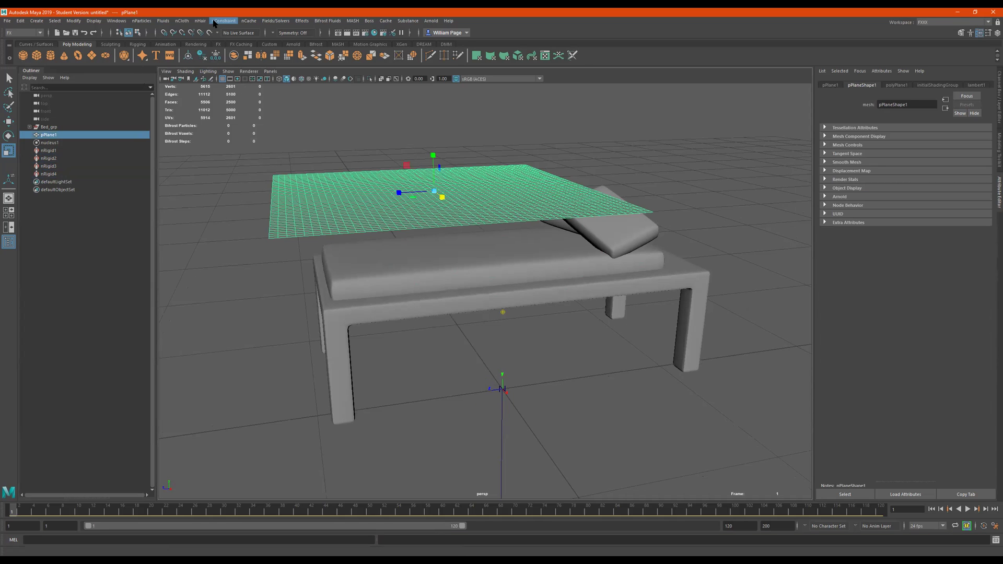
{"action": "left_click", "coordinate": [182, 21]}
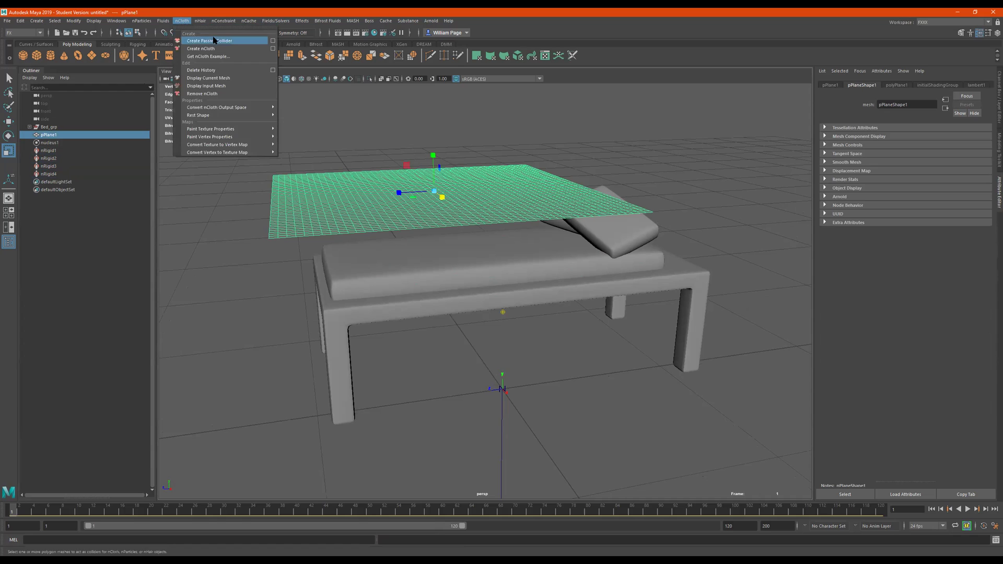
{"action": "left_click", "coordinate": [214, 49]}
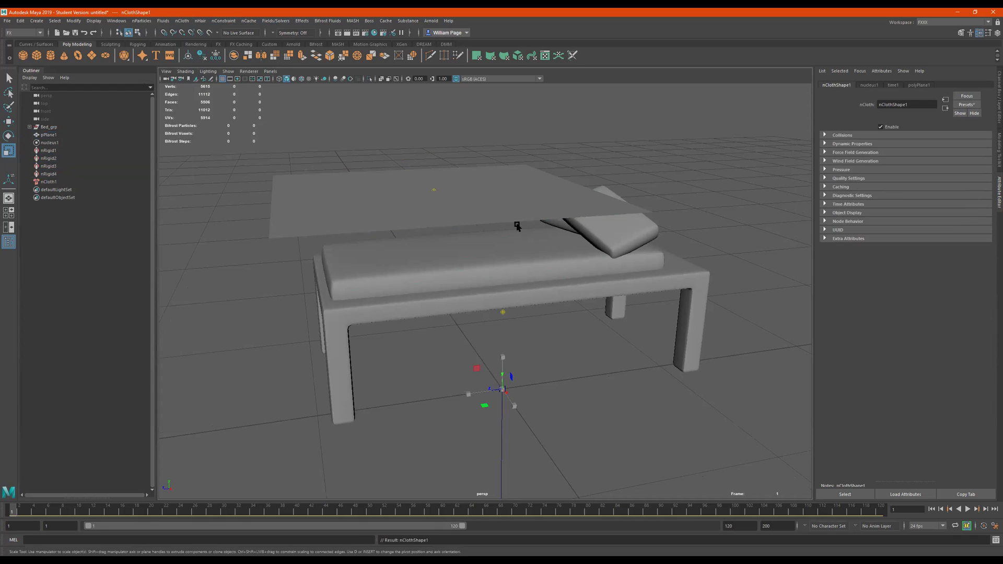
{"action": "left_click", "coordinate": [48, 182]}
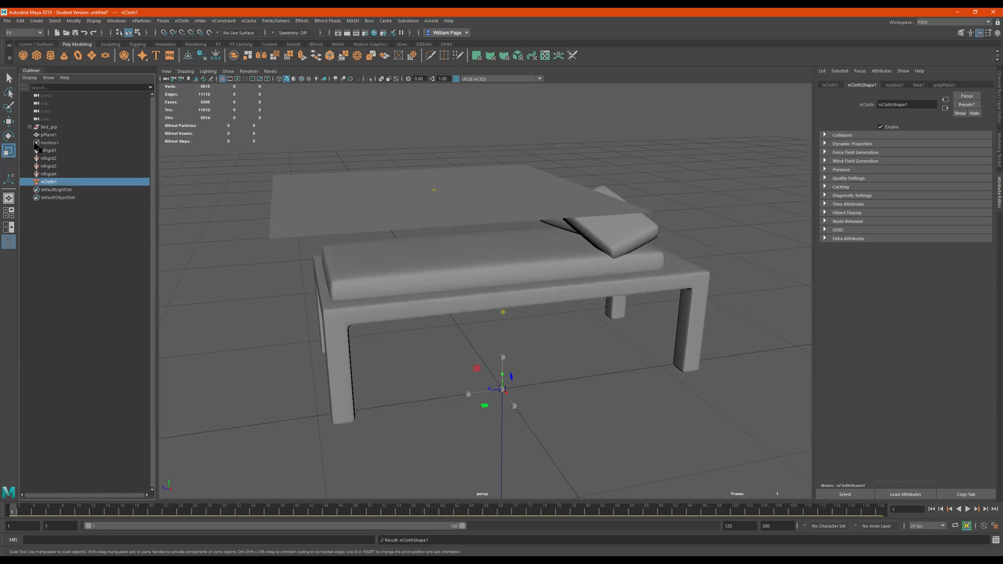
Play the cloth simulation to check how the plane drapes over the small bed, and return to frame 1.
{"action": "left_click_drag", "start_coordinate": [455, 216], "coordinate": [372, 344], "text": "alt"}
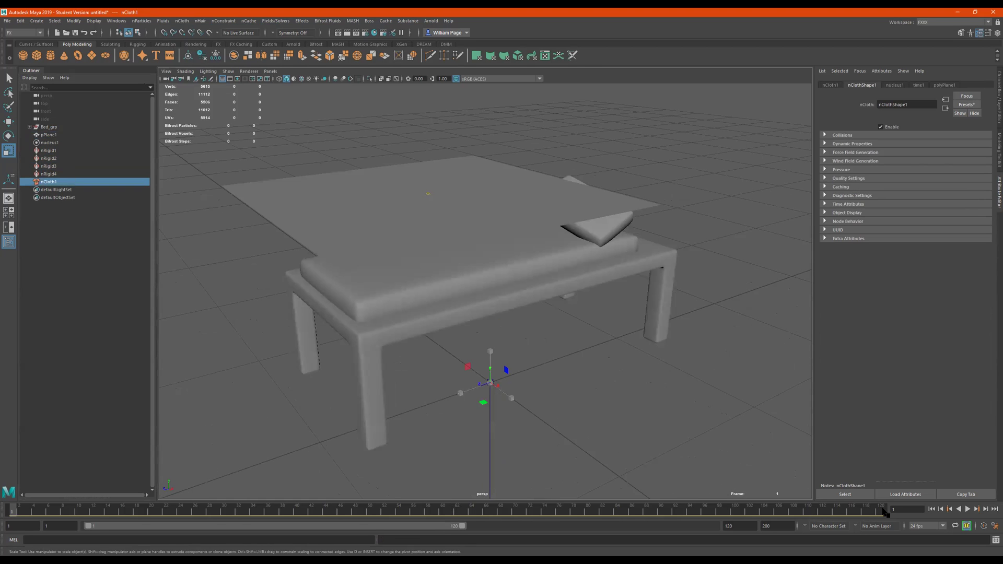
{"action": "left_click", "coordinate": [968, 511]}
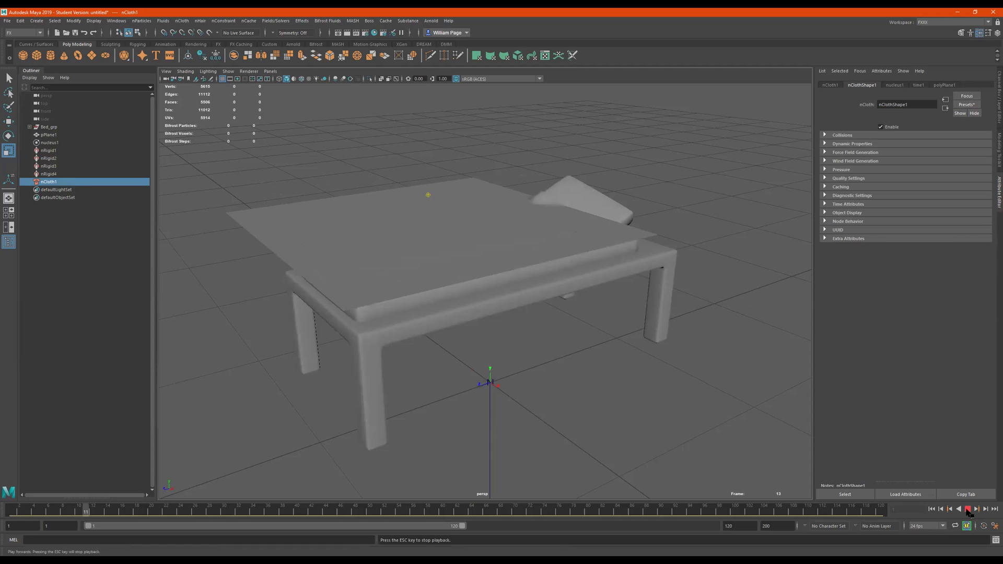
{"action": "left_click", "coordinate": [968, 510]}
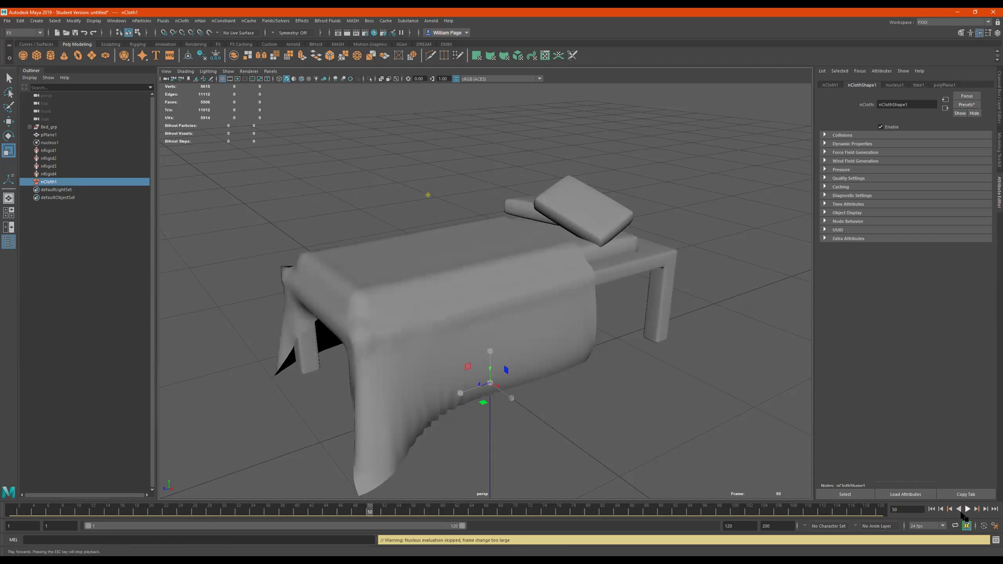
{"action": "left_click_drag", "start_coordinate": [467, 391], "coordinate": [521, 381], "text": "alt"}
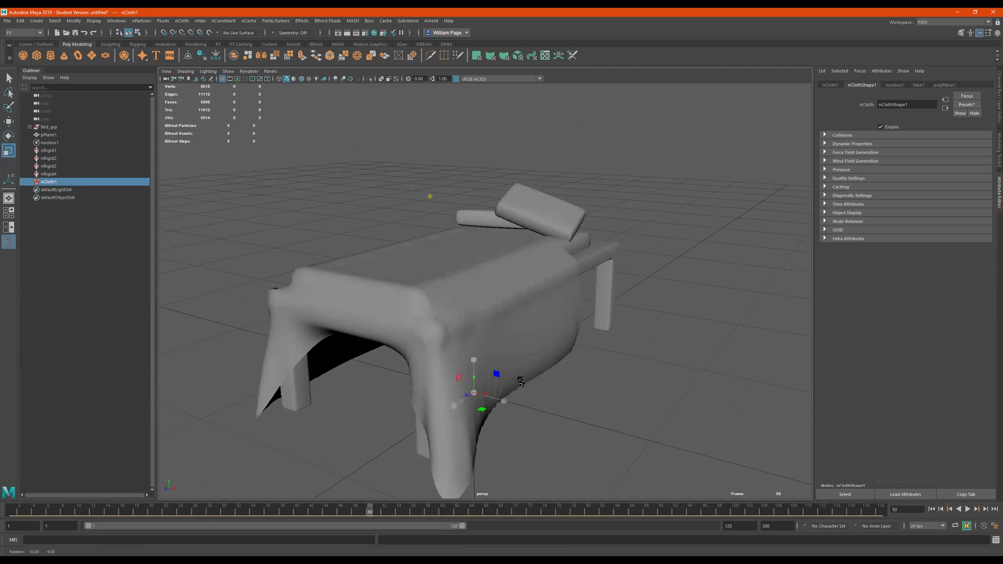
{"action": "left_click", "coordinate": [968, 509]}
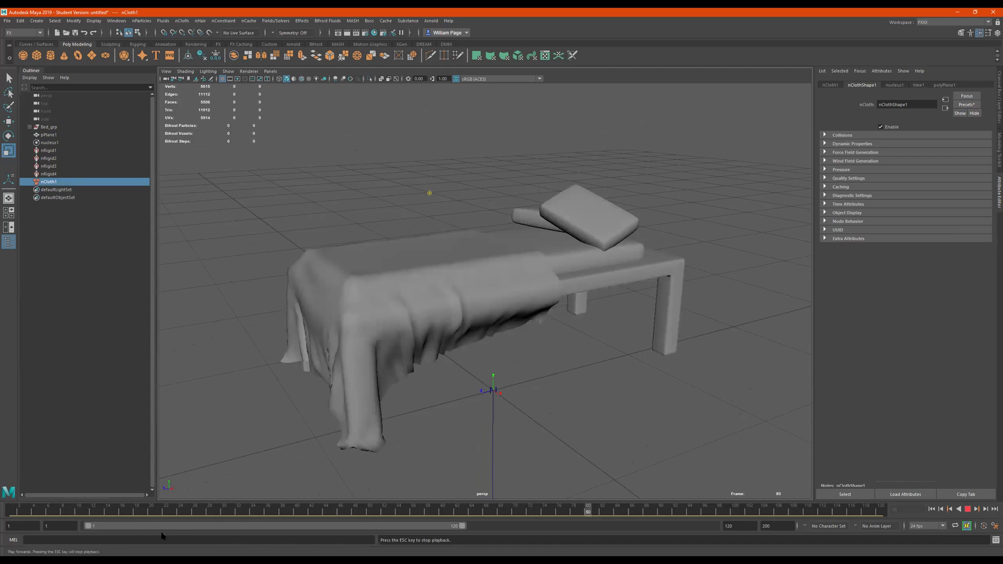
{"action": "left_click", "coordinate": [931, 509]}
{"action": "key", "text": "r"}
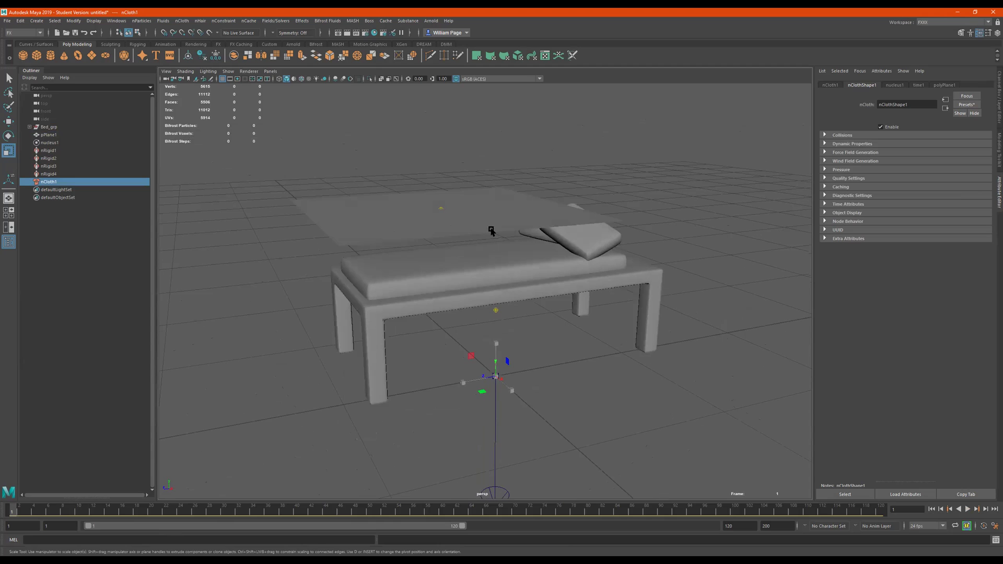
Delete the nucleus solver, the four nRigid nodes and the nCloth node, keeping the bed and the plane.
{"action": "left_click", "coordinate": [490, 229]}
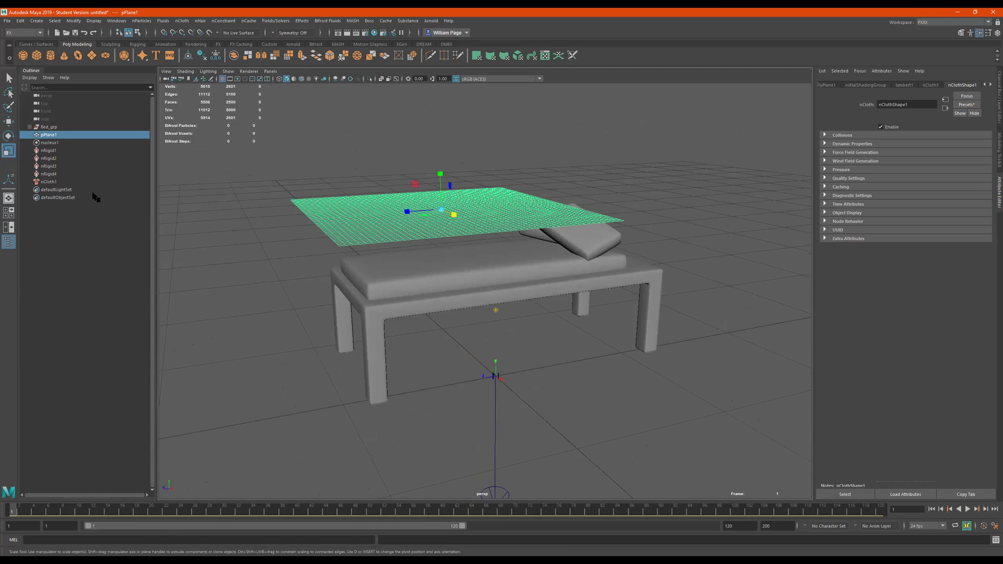
{"action": "left_click", "coordinate": [51, 142]}
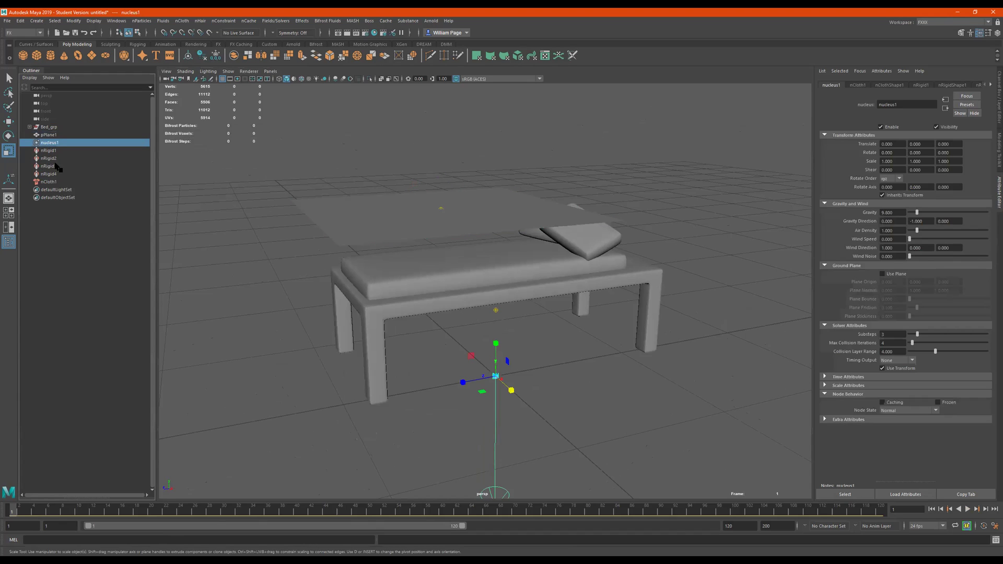
{"action": "left_click", "coordinate": [49, 182], "text": "shift"}
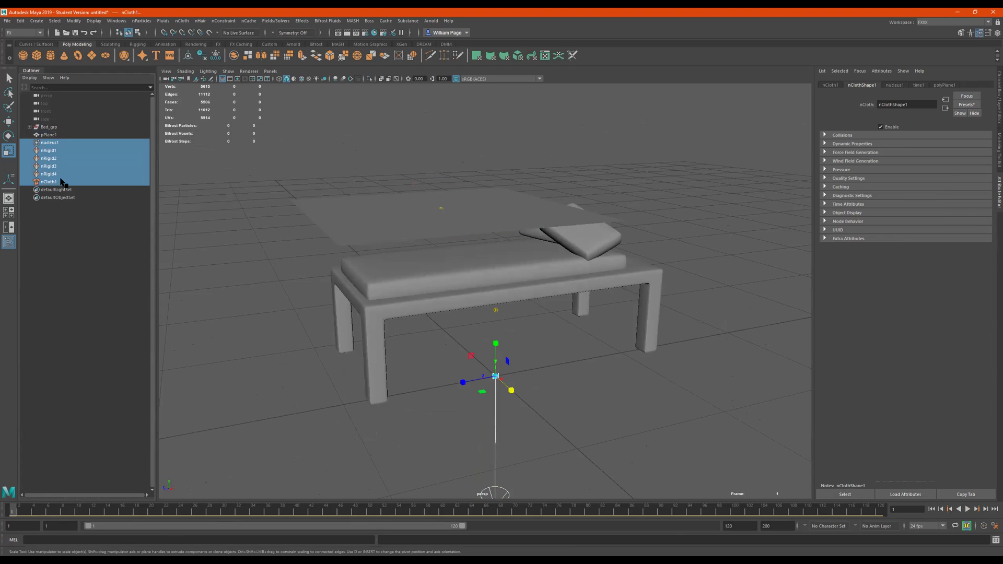
{"action": "key", "text": "Delete"}
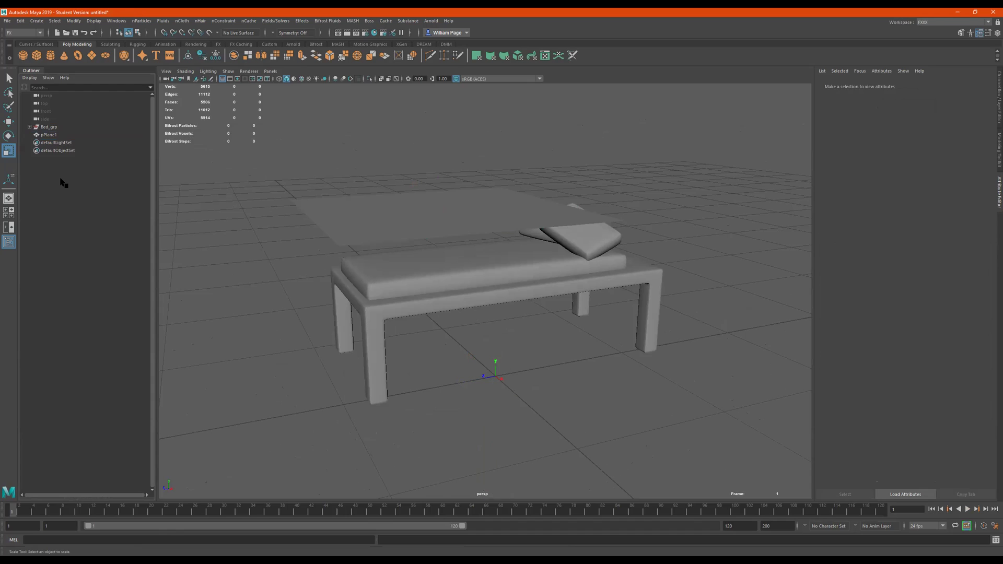
Scale Bed_grp up uniformly to about 0.494.
{"action": "left_click", "coordinate": [47, 128]}
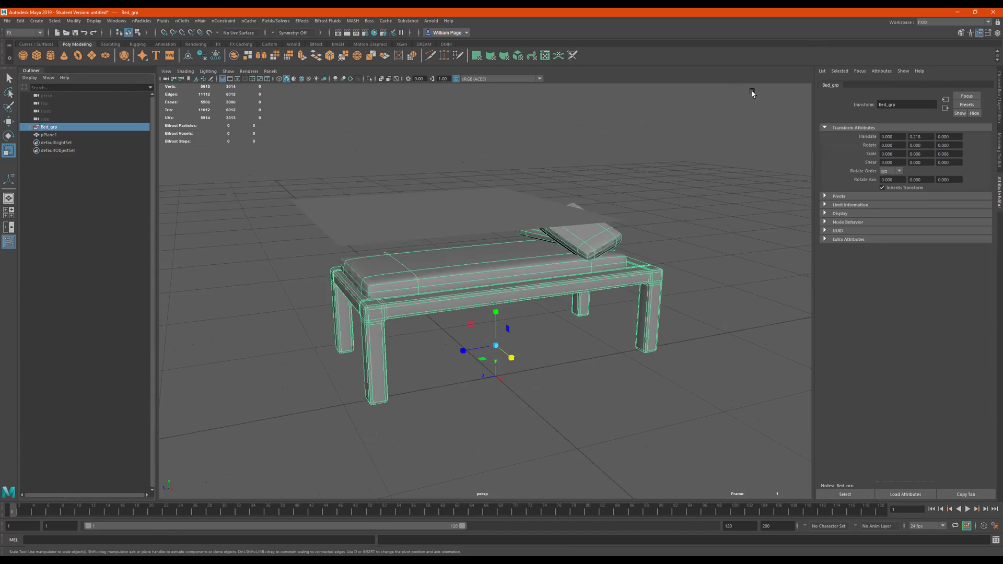
{"action": "left_click_drag", "start_coordinate": [495, 347], "coordinate": [581, 329]}
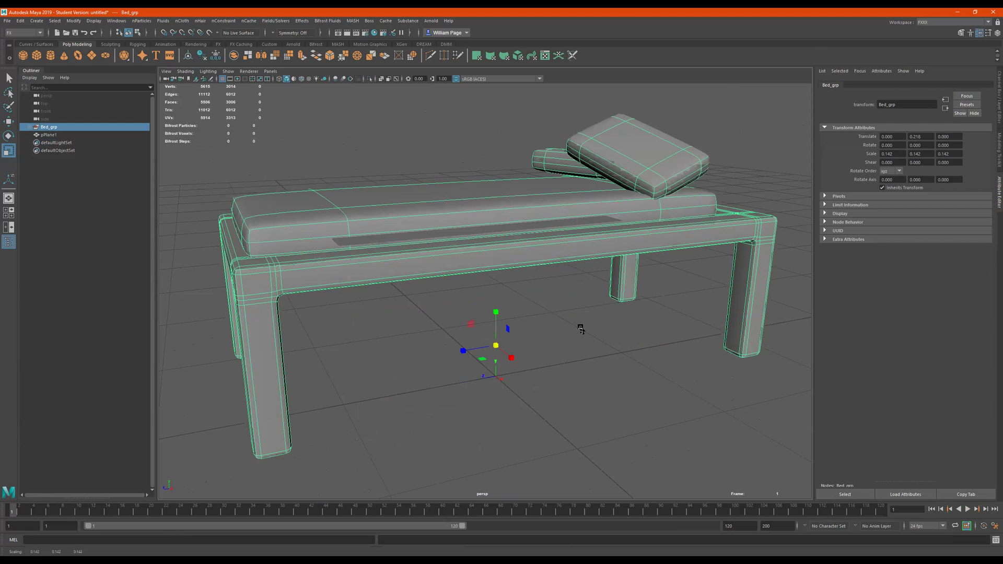
{"action": "scroll", "coordinate": [351, 335], "scroll_direction": "down", "scroll_amount": 5}
{"action": "scroll", "coordinate": [396, 374], "scroll_direction": "down", "scroll_amount": 2}
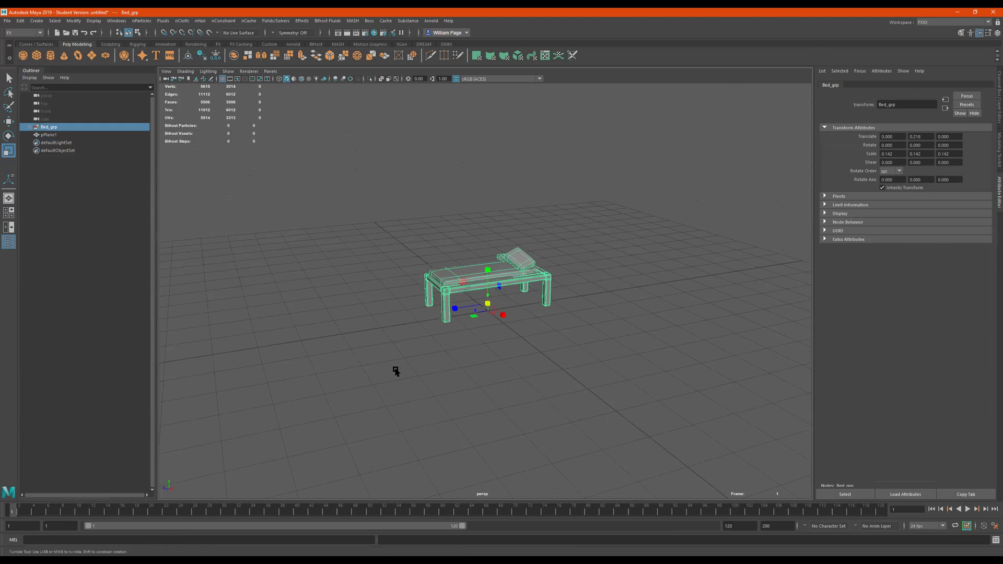
{"action": "left_click_drag", "start_coordinate": [484, 314], "coordinate": [696, 331]}
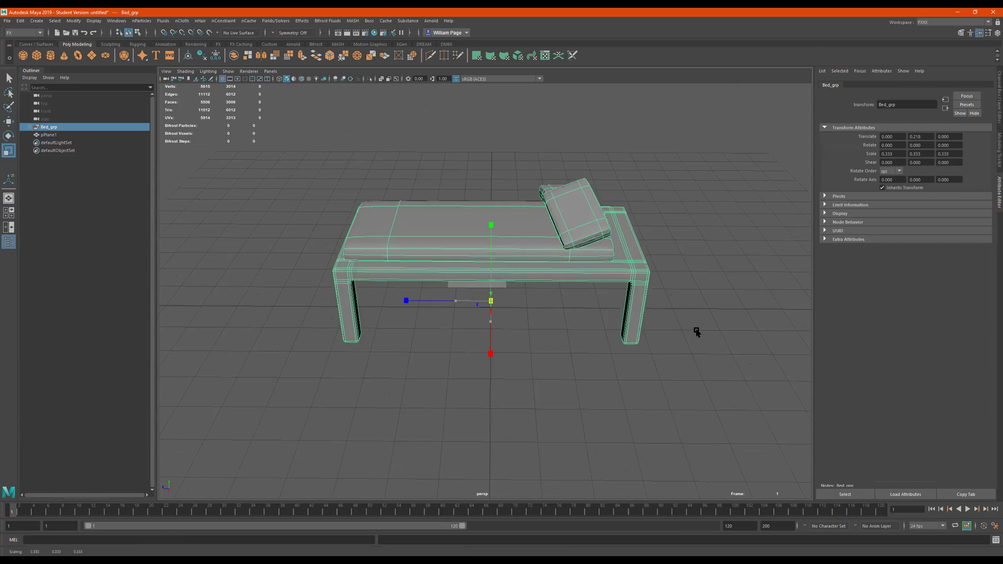
{"action": "scroll", "coordinate": [516, 333], "scroll_direction": "down", "scroll_amount": 3}
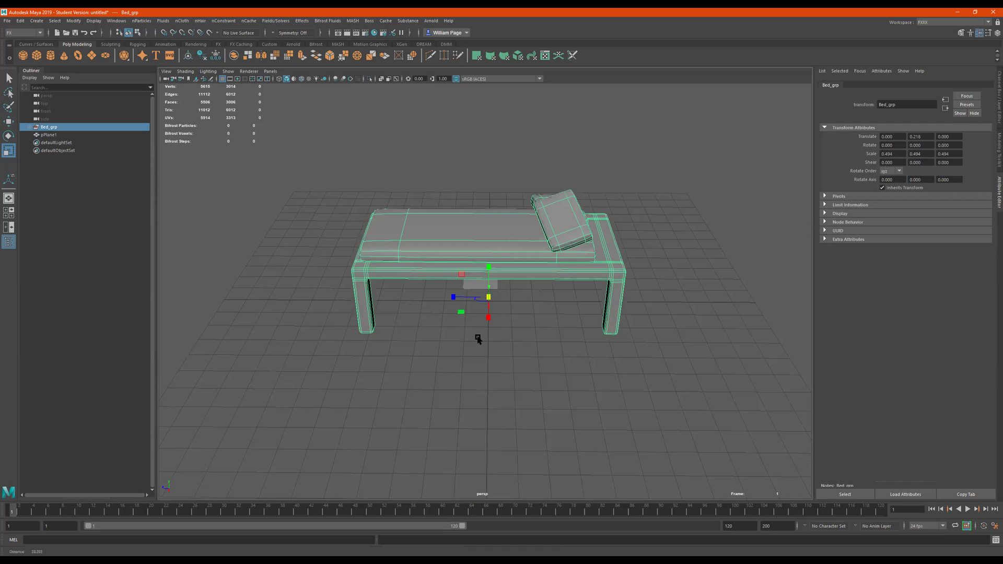
{"action": "left_click_drag", "start_coordinate": [506, 320], "coordinate": [478, 287], "text": "alt"}
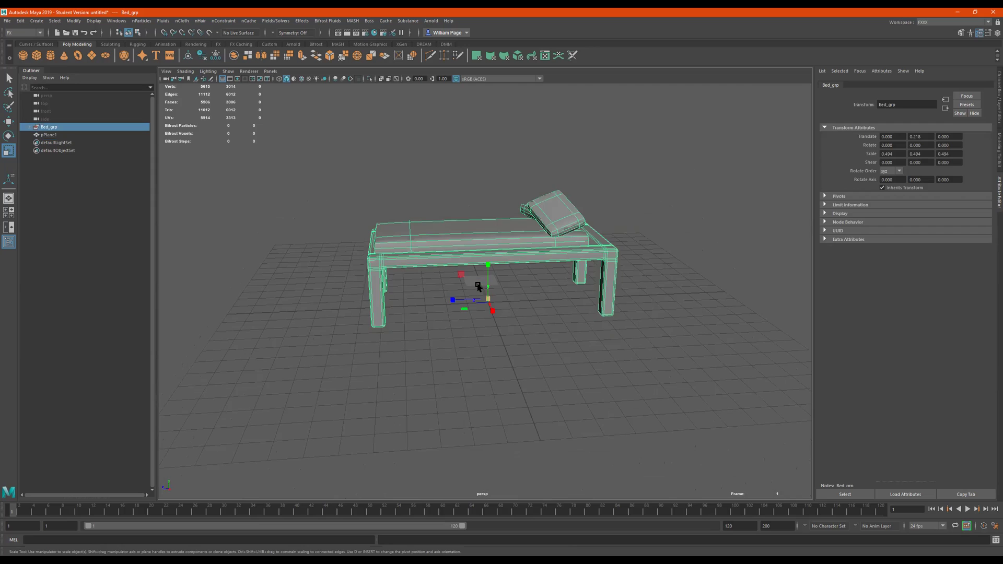
Raise the small plane from under the bed to just above the mattress, at about Y 4.66.
{"action": "left_click", "coordinate": [474, 284]}
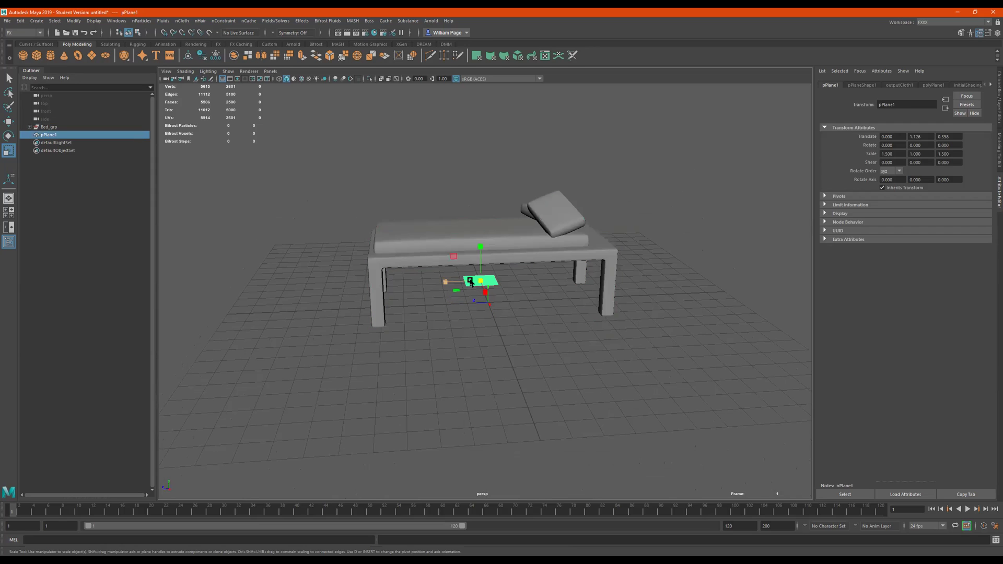
{"action": "key", "text": "w"}
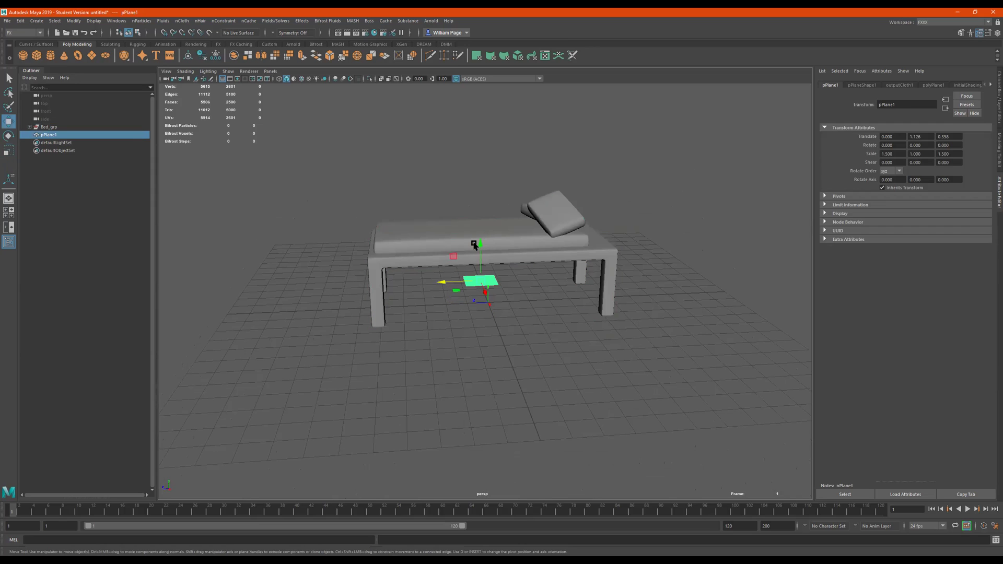
{"action": "left_click", "coordinate": [482, 253]}
{"action": "left_click", "coordinate": [480, 287]}
{"action": "left_click_drag", "start_coordinate": [481, 287], "coordinate": [519, 213]}
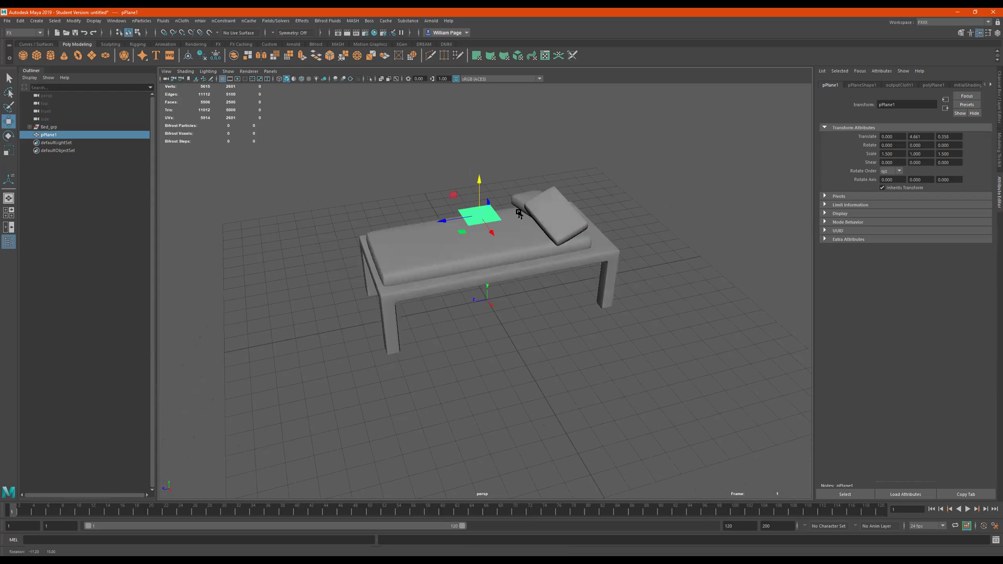
{"action": "left_click_drag", "start_coordinate": [434, 236], "coordinate": [426, 229], "text": "alt"}
Enlarge the plane to a scale of about 8.08 in X and Z, and position it over the bed at about Y 5.12, Z 1.45.
{"action": "key", "text": "r"}
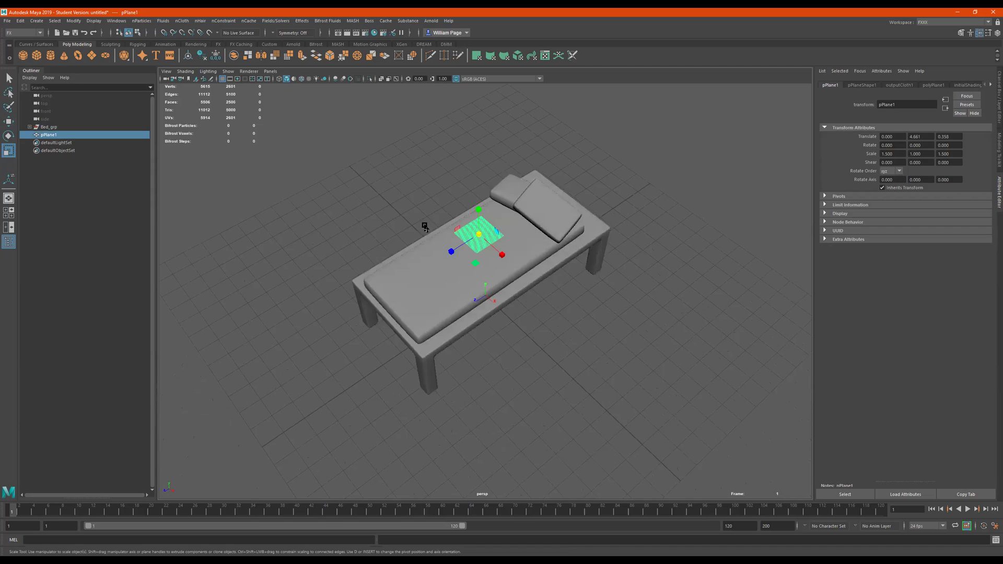
{"action": "middle_click_drag", "start_coordinate": [581, 260], "coordinate": [589, 261]}
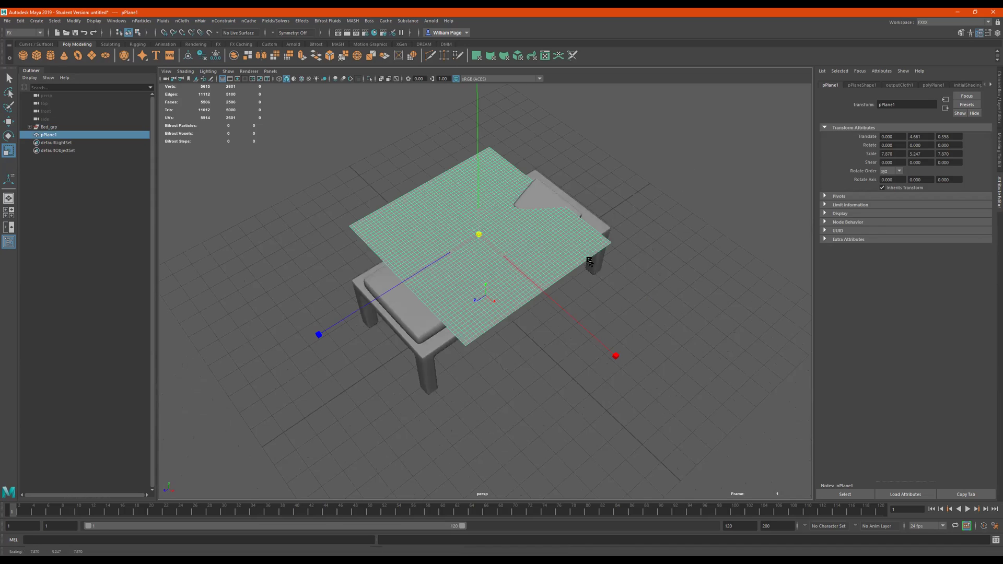
{"action": "key", "text": "w"}
{"action": "left_click_drag", "start_coordinate": [450, 249], "coordinate": [440, 257]}
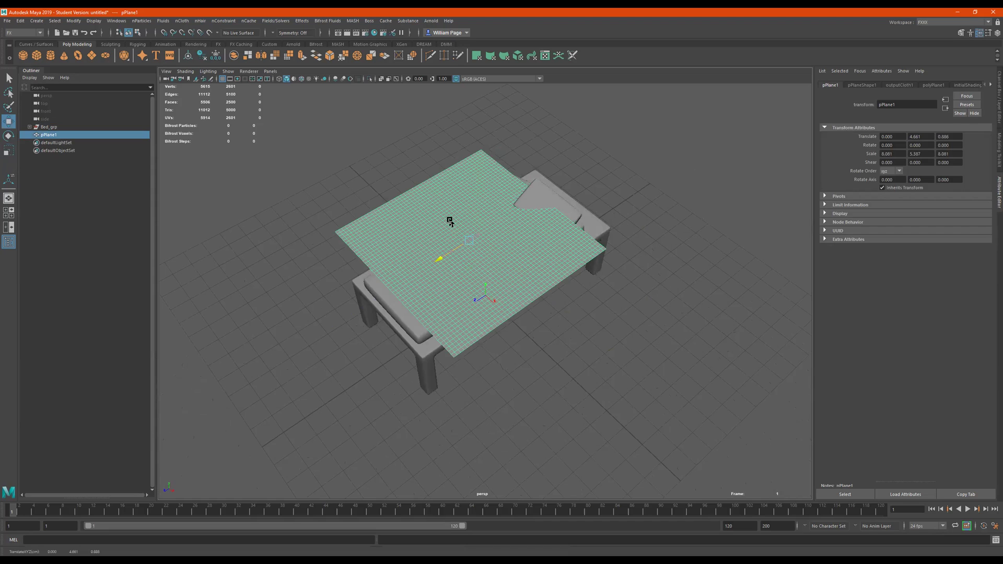
{"action": "middle_click_drag", "start_coordinate": [455, 223], "coordinate": [444, 229]}
{"action": "mouse_move", "coordinate": [458, 215]}
{"action": "left_mouse_down"}
{"action": "mouse_move", "coordinate": [495, 183]}
{"action": "mouse_move", "coordinate": [418, 191]}
{"action": "mouse_move", "coordinate": [463, 197]}
{"action": "mouse_move", "coordinate": [473, 210]}
{"action": "left_mouse_up"}
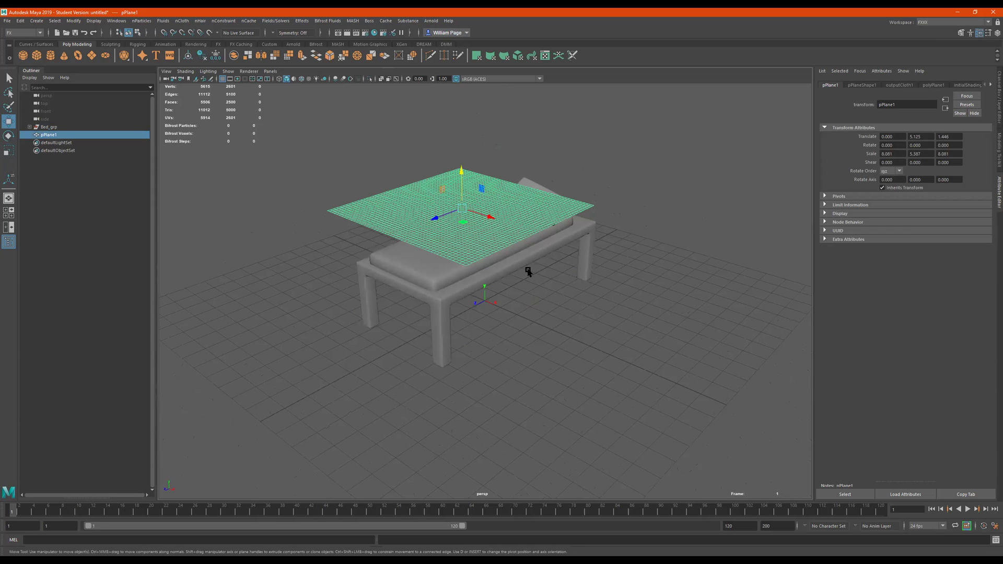
{"action": "left_click_drag", "start_coordinate": [528, 271], "coordinate": [499, 272], "text": "alt"}
{"action": "scroll", "coordinate": [495, 218], "scroll_direction": "up", "scroll_amount": 2}
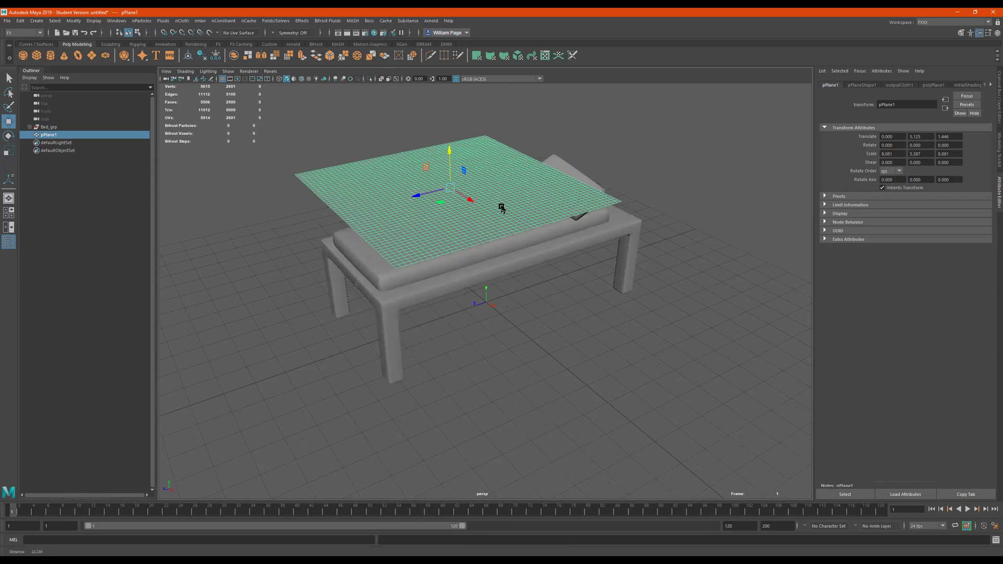
Make the meshes of the enlarged Bed_grp passive colliders.
{"action": "left_click", "coordinate": [47, 127]}
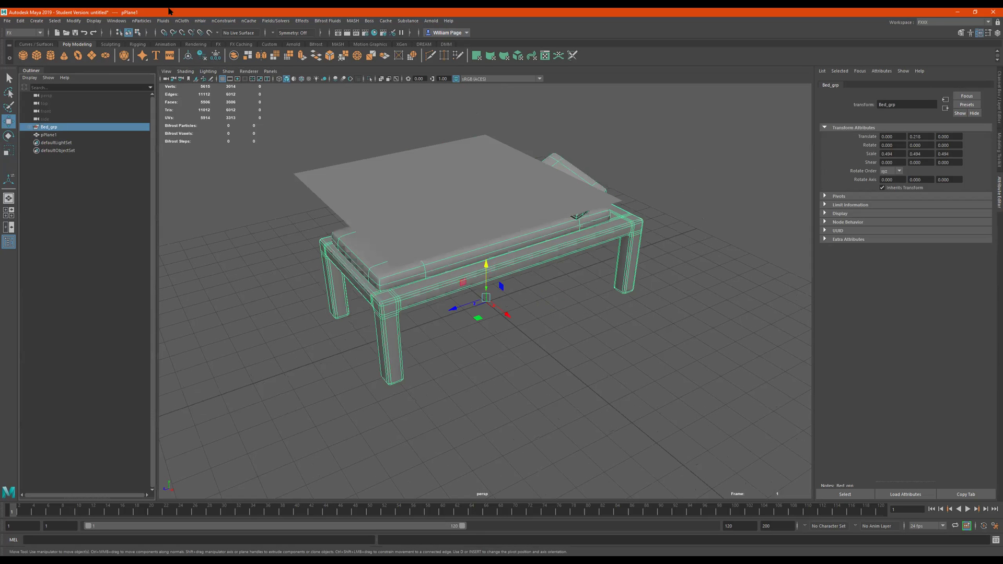
{"action": "left_click", "coordinate": [182, 21]}
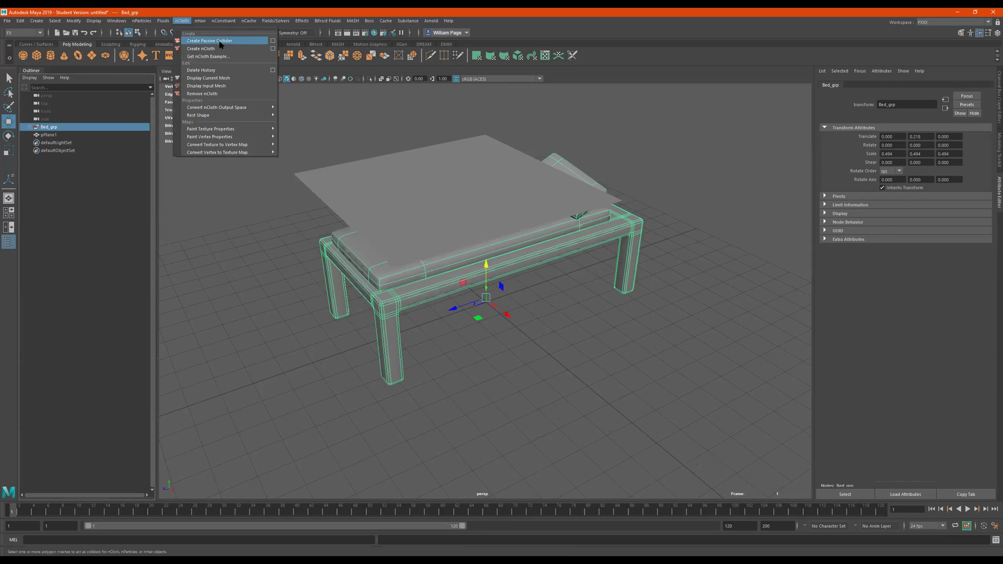
{"action": "left_click", "coordinate": [201, 45]}
Turn the enlarged plane above the bed into an nCloth object.
{"action": "left_click", "coordinate": [369, 207]}
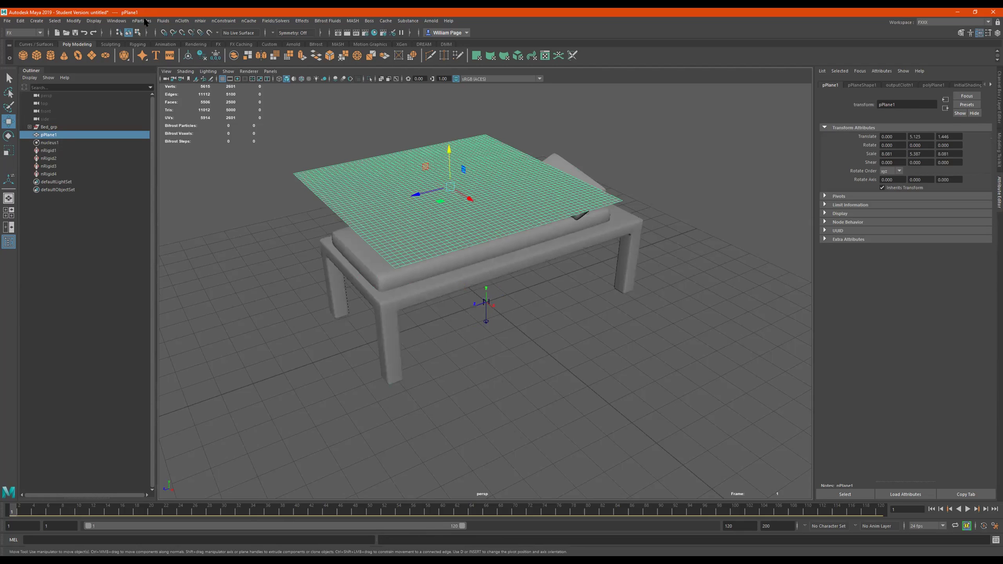
{"action": "left_click", "coordinate": [182, 20]}
{"action": "left_click", "coordinate": [208, 48]}
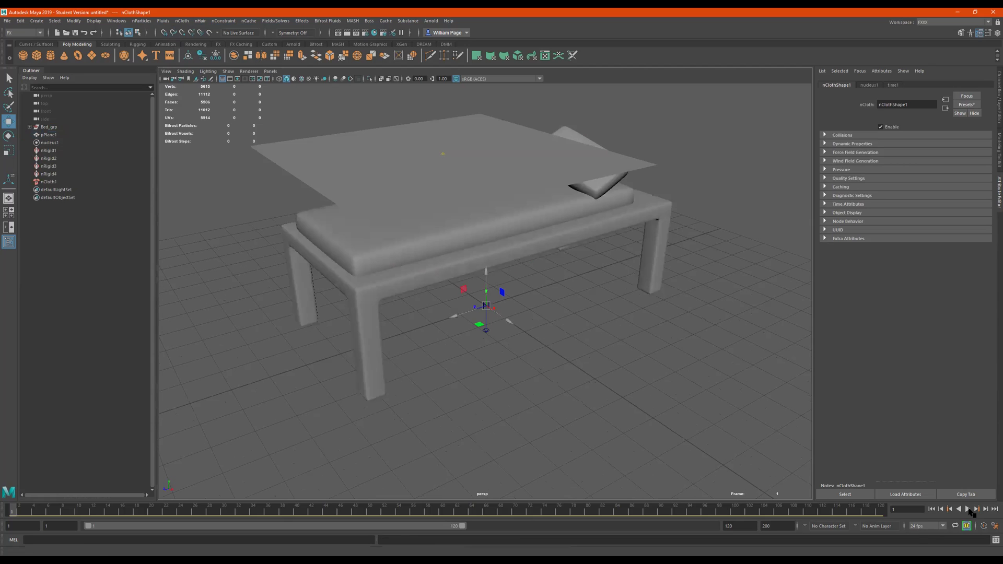
Play the simulation to frame 104 and examine how the blanket drapes around the mattress, frame and pillows, including its mesh.
{"action": "left_click", "coordinate": [968, 510]}
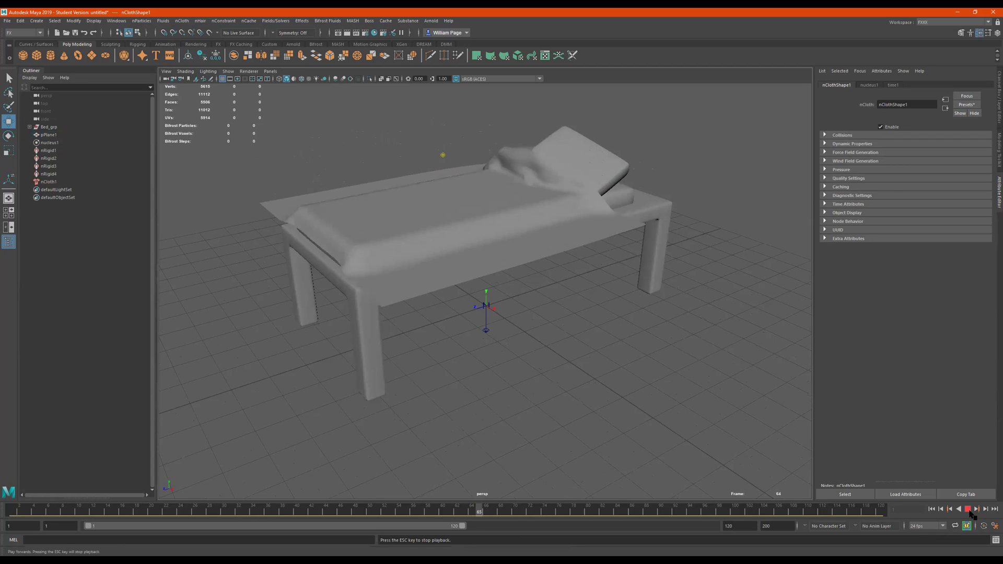
{"action": "key", "text": "Escape"}
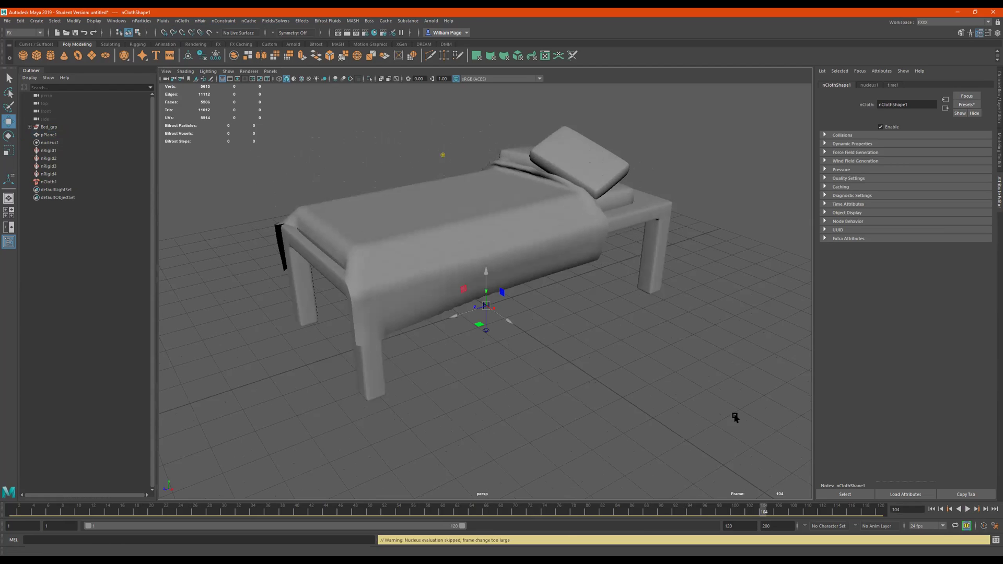
{"action": "left_click_drag", "start_coordinate": [472, 240], "coordinate": [515, 246], "text": "alt"}
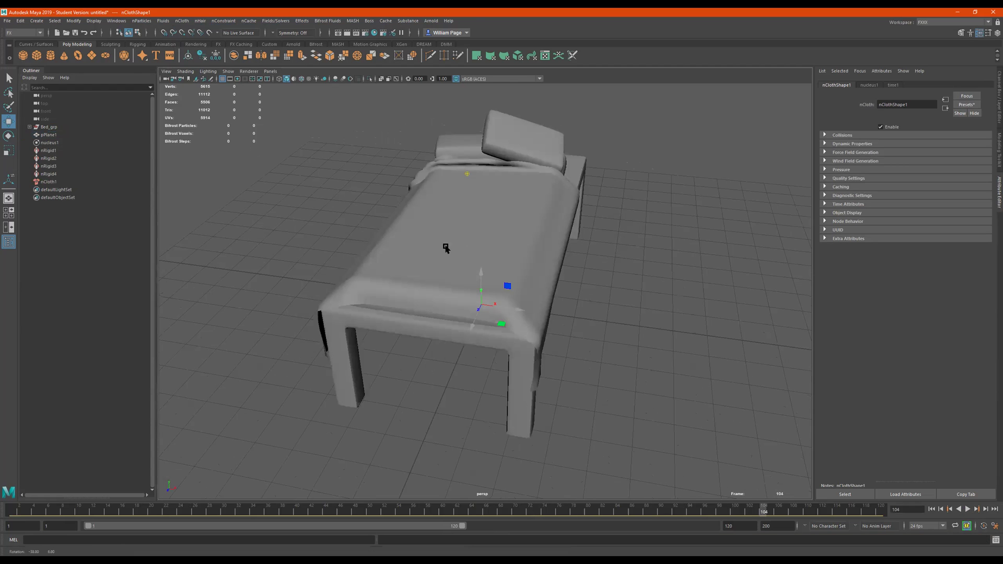
{"action": "left_click_drag", "start_coordinate": [445, 247], "coordinate": [413, 263], "text": "alt"}
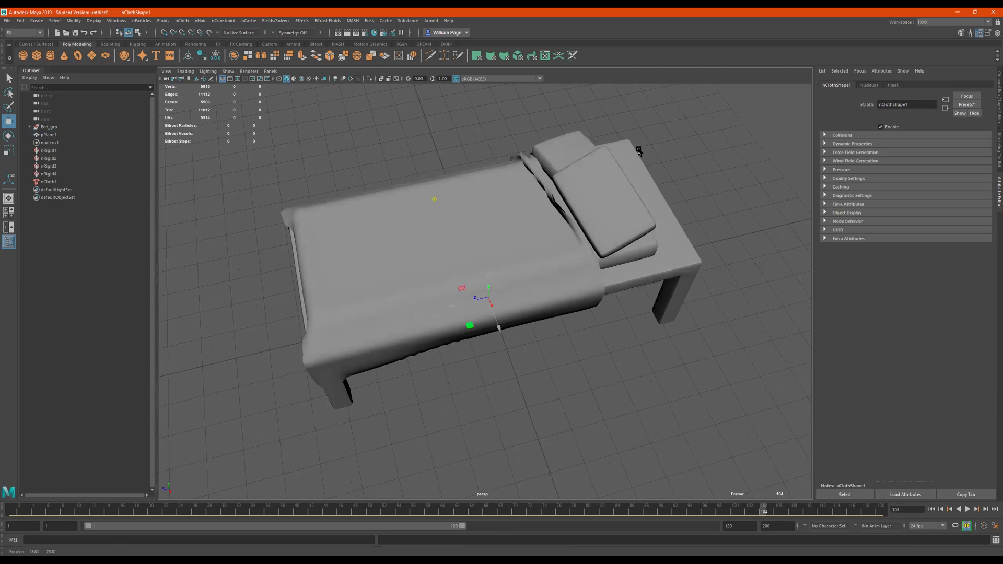
{"action": "scroll", "coordinate": [587, 237], "scroll_direction": "up", "scroll_amount": 2}
{"action": "scroll", "coordinate": [595, 235], "scroll_direction": "up", "scroll_amount": 2}
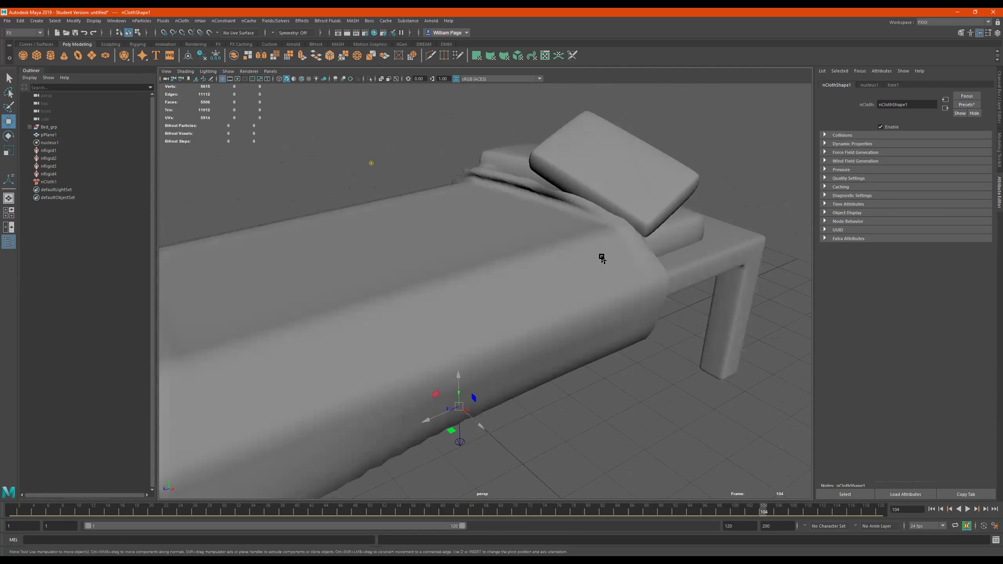
{"action": "left_click", "coordinate": [602, 259]}
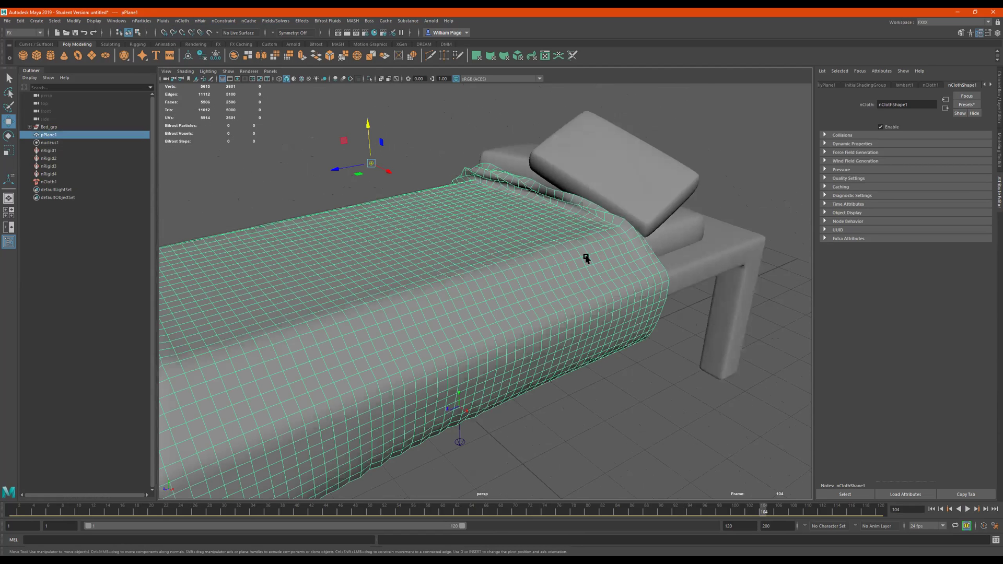
{"action": "scroll", "coordinate": [675, 354], "scroll_direction": "down", "scroll_amount": 2}
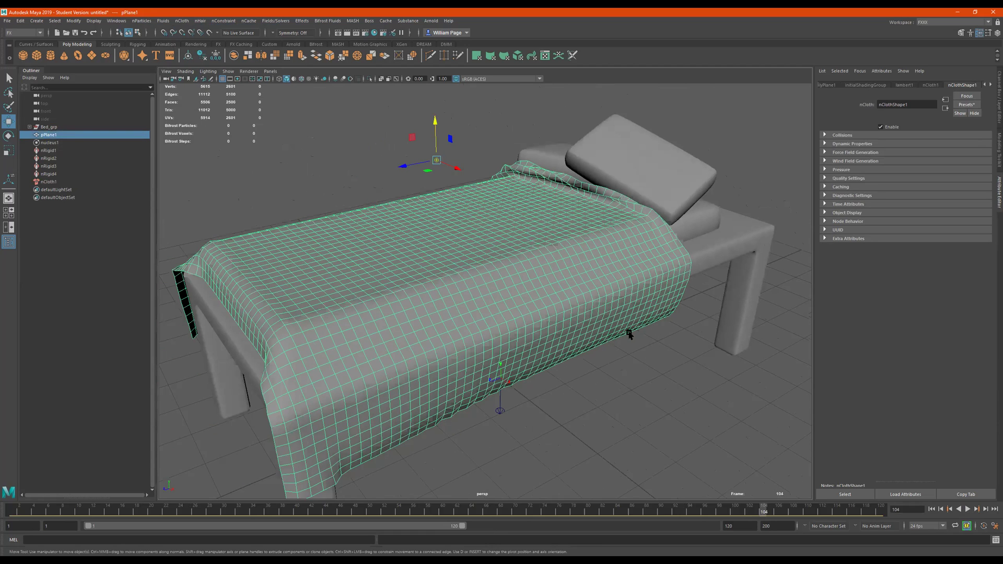
Try centring the pivot of the draped blanket and examine how it lies over the bed.
{"action": "left_click", "coordinate": [653, 352]}
{"action": "left_click", "coordinate": [574, 294]}
{"action": "left_click", "coordinate": [191, 56]}
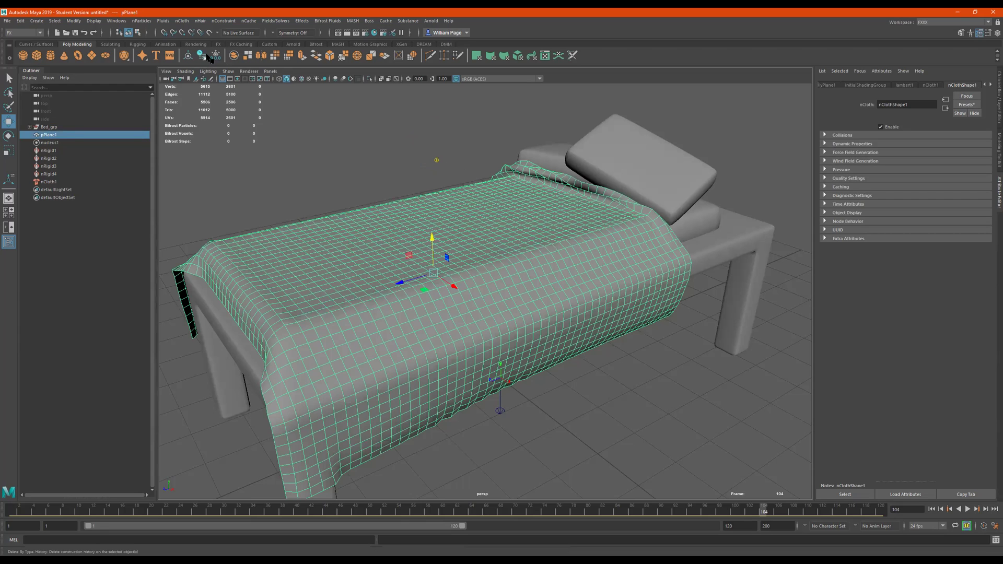
{"action": "left_click", "coordinate": [215, 55]}
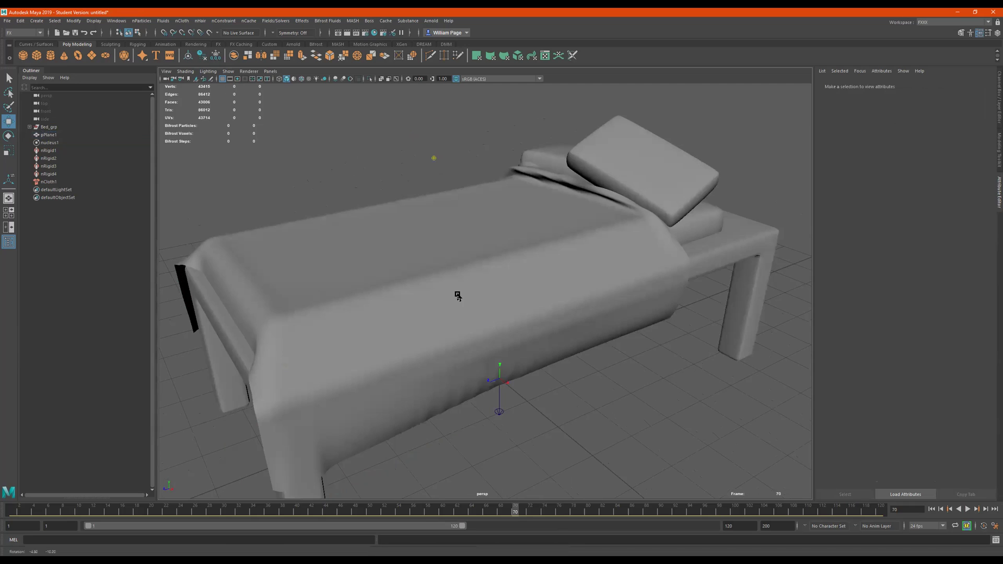
{"action": "left_click", "coordinate": [565, 351]}
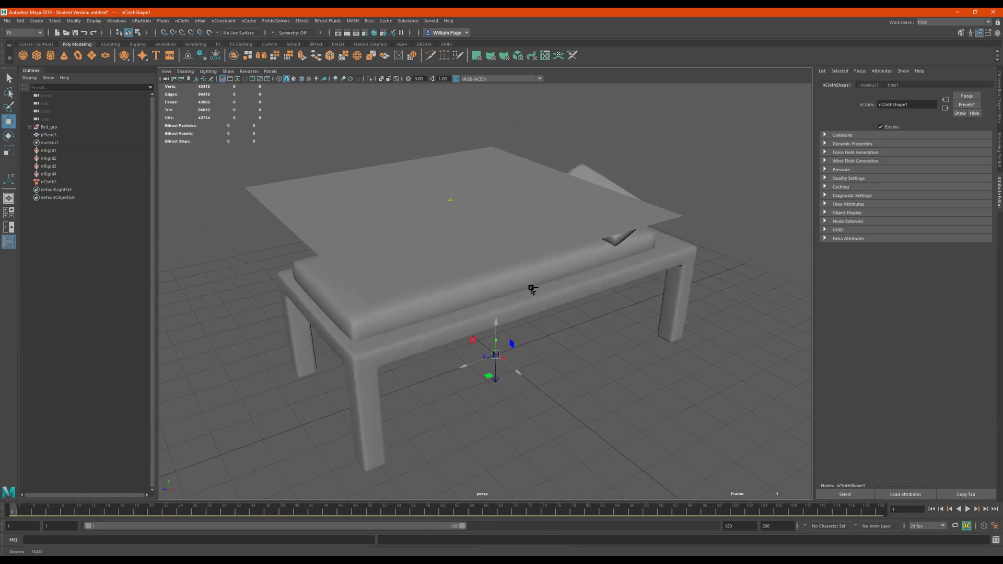
Undo the plane's nCloth creation and set the plane's subdivisions to 140 in both width and height.
{"action": "key", "text": "ctrl+z"}
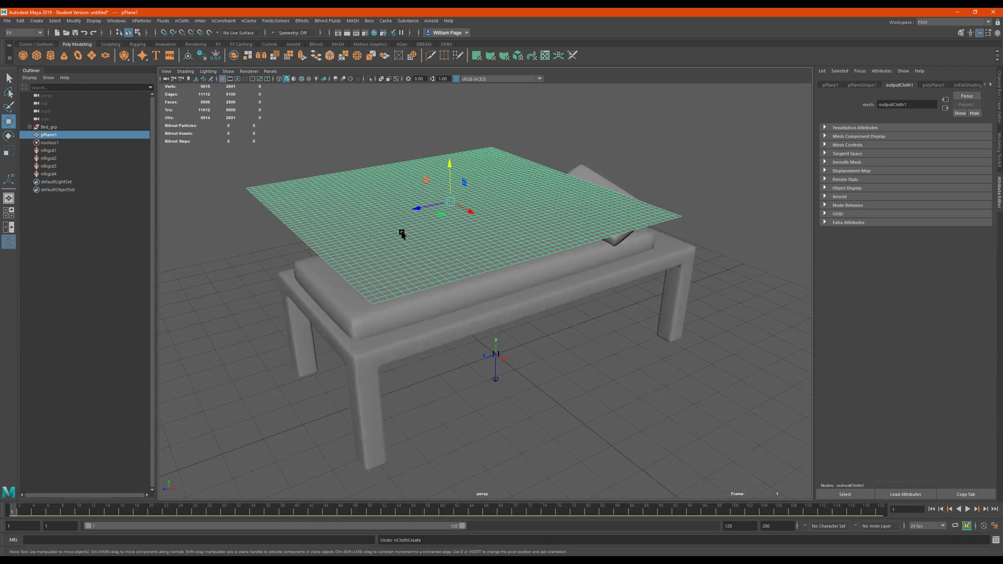
{"action": "left_click_drag", "start_coordinate": [502, 218], "coordinate": [690, 163], "text": "alt"}
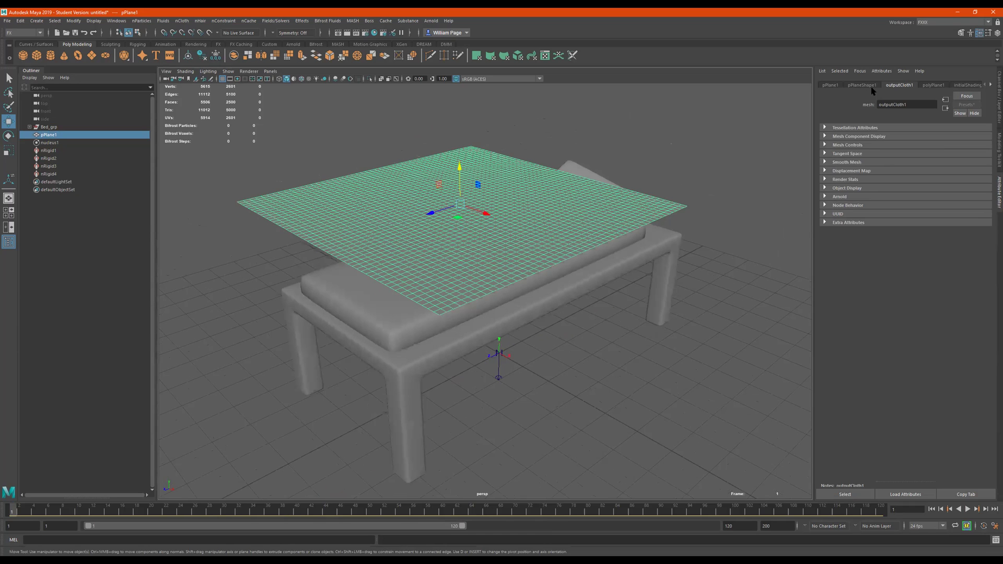
{"action": "left_click_drag", "start_coordinate": [620, 168], "coordinate": [538, 201], "text": "alt"}
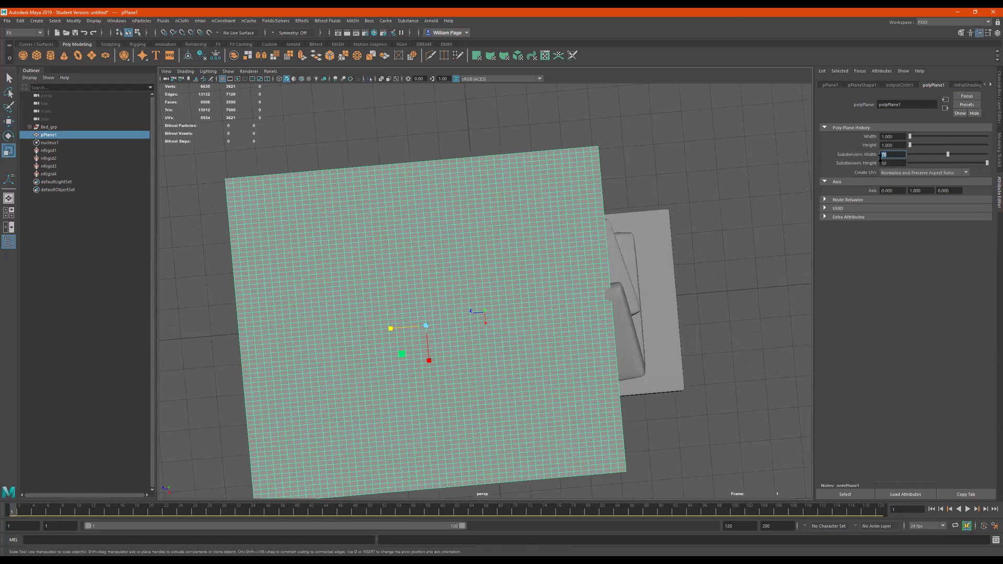
{"action": "key", "text": "Tab"}
{"action": "type", "text": "70"}
{"action": "key", "text": "Return"}
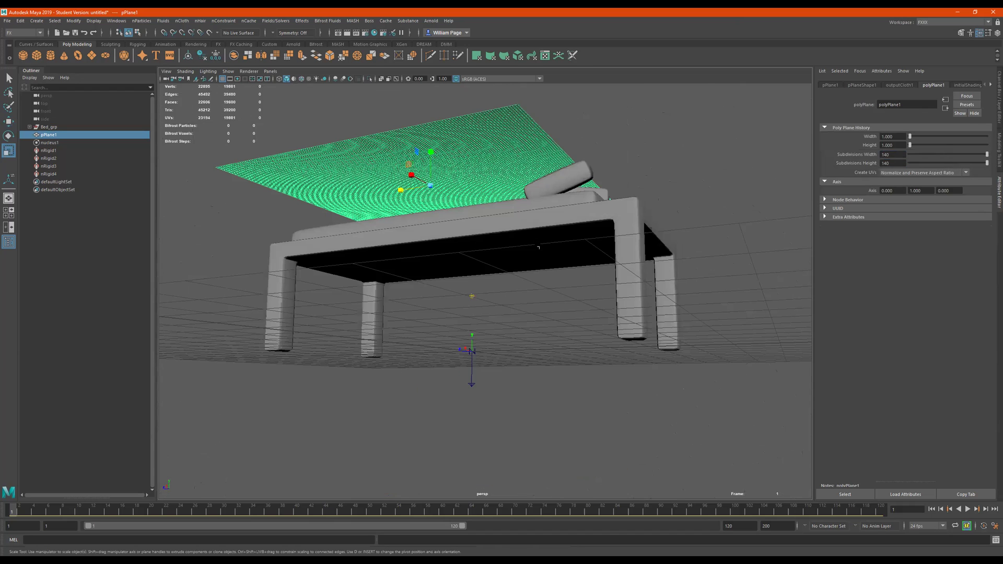
Raise the densely subdivided plane slightly higher above the bed and pillows.
{"action": "left_click_drag", "start_coordinate": [552, 230], "coordinate": [506, 215], "text": "alt"}
{"action": "key", "text": "w"}
{"action": "left_click_drag", "start_coordinate": [454, 171], "coordinate": [455, 165]}
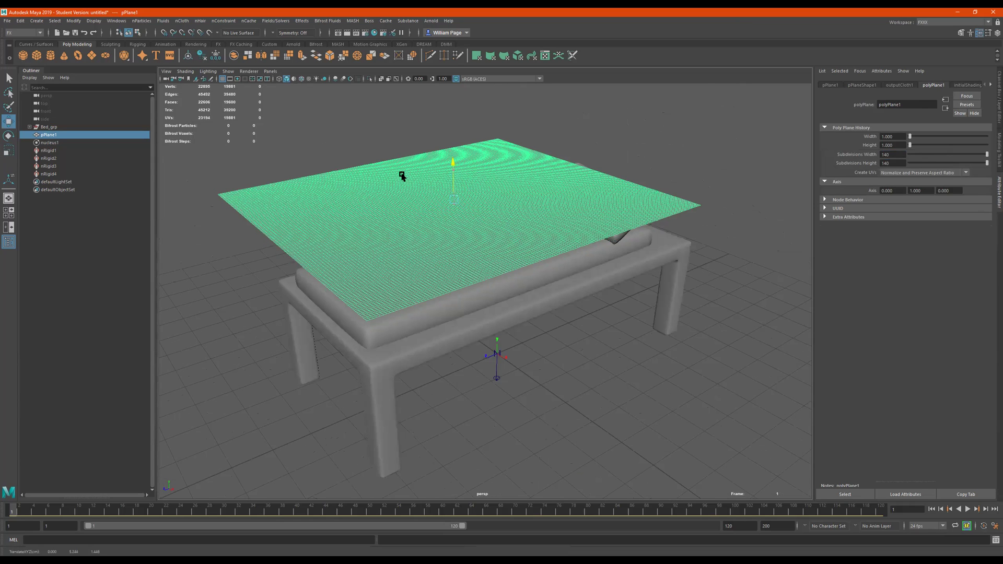
Turn the raised plane into an nCloth object and test-play the simulation to frame 65.
{"action": "left_click", "coordinate": [222, 46]}
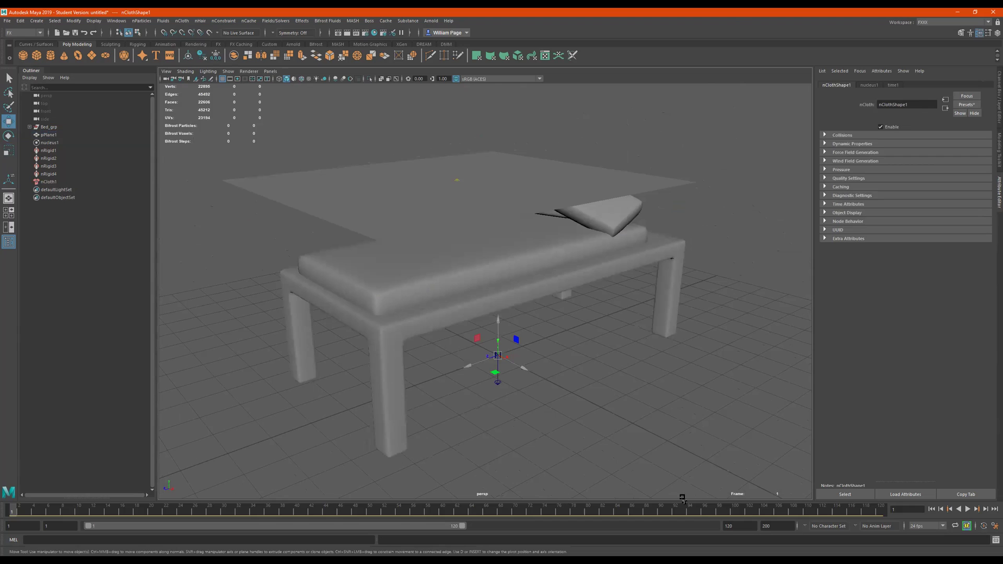
{"action": "left_click", "coordinate": [969, 509]}
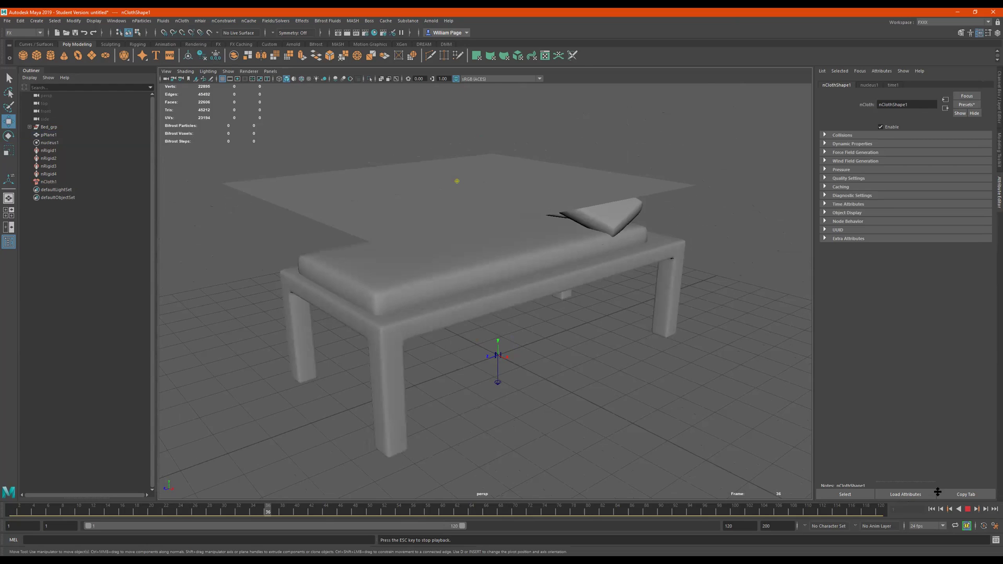
{"action": "left_click", "coordinate": [968, 509]}
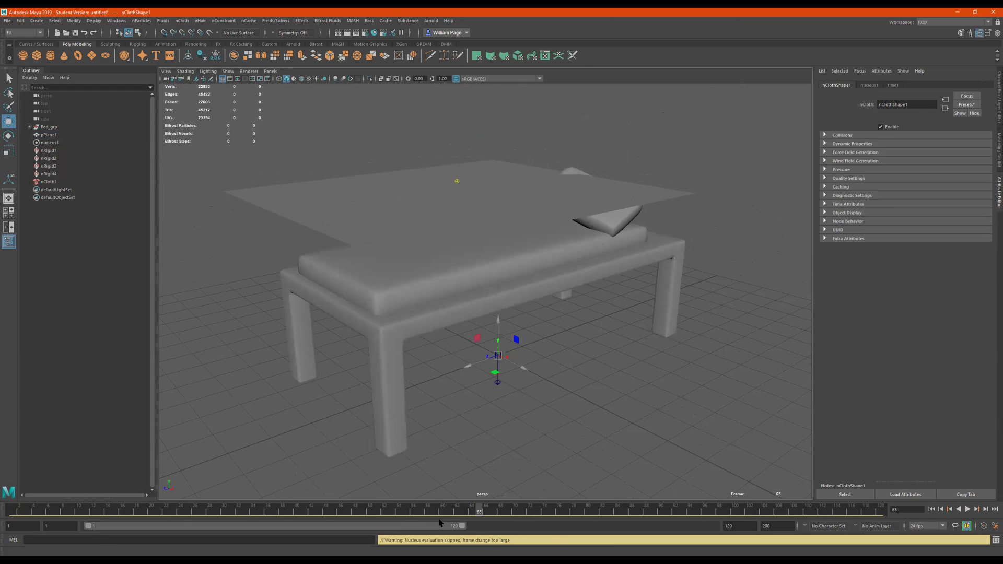
Extend the animation and playback range to end at frame 400, and return to the first frame.
{"action": "left_click_drag", "start_coordinate": [463, 527], "coordinate": [734, 522]}
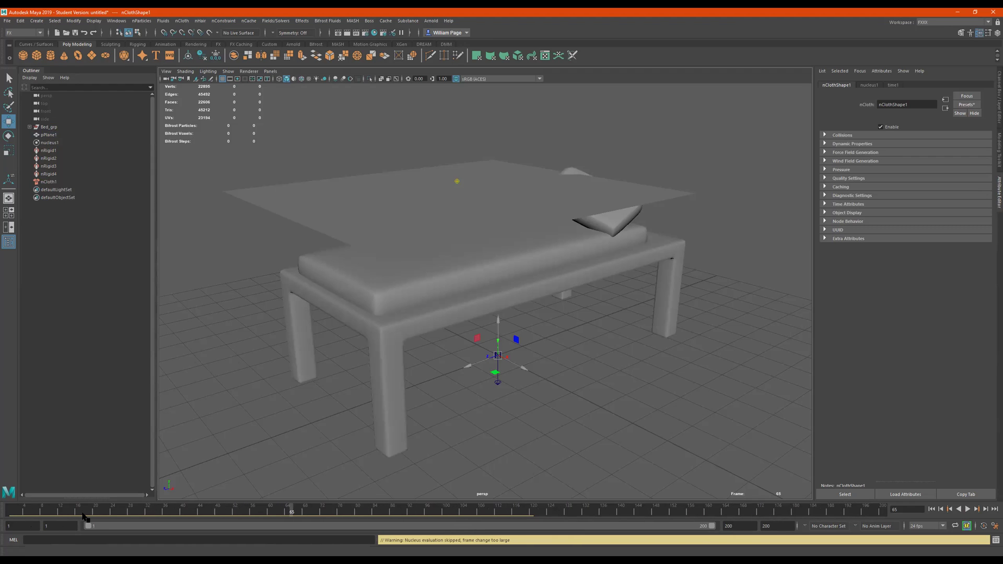
{"action": "left_click", "coordinate": [931, 509]}
{"action": "left_click", "coordinate": [773, 526]}
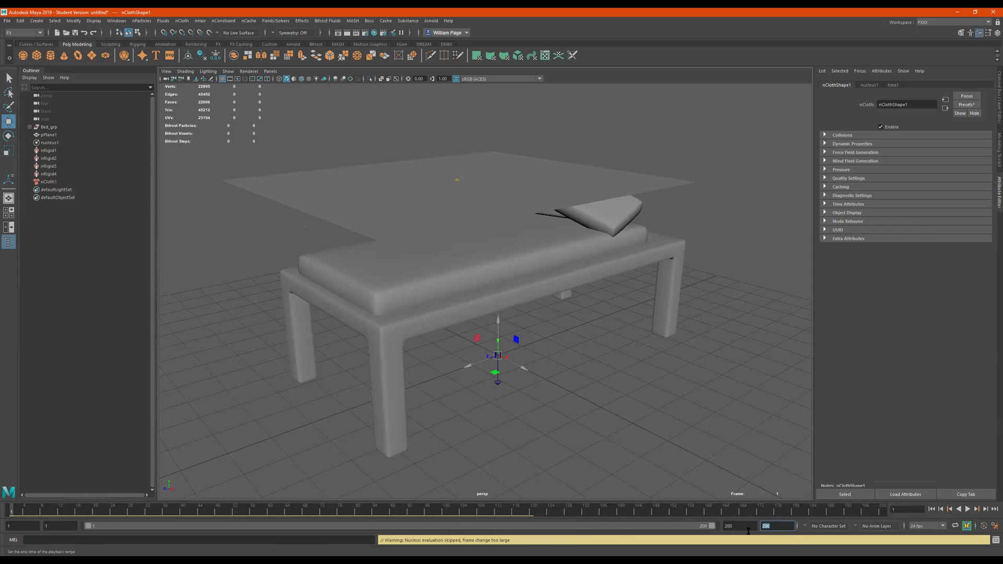
{"action": "key", "text": "Return"}
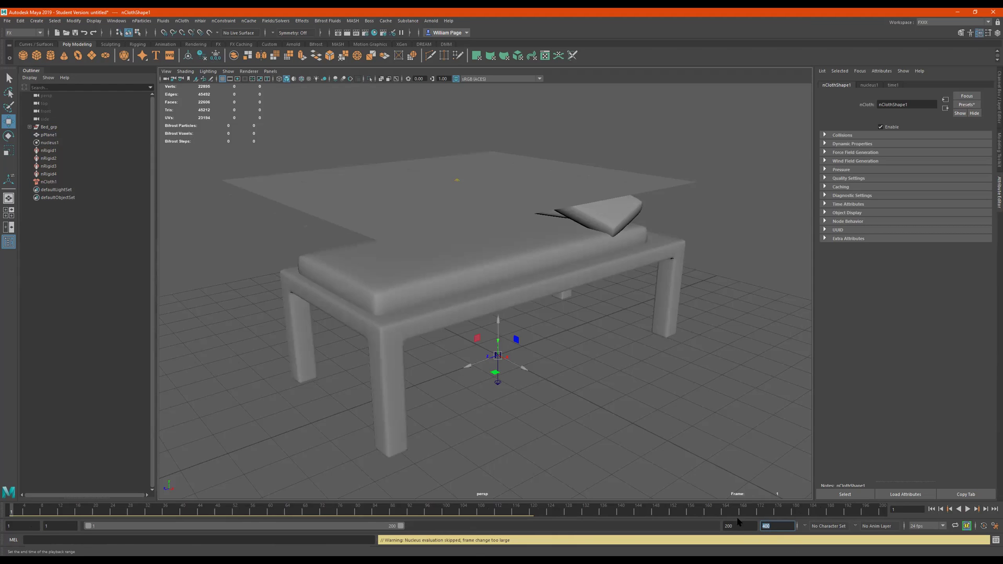
{"action": "left_click_drag", "start_coordinate": [402, 527], "coordinate": [711, 527]}
Tilt the nCloth plane slightly above the bed, lowering it toward the foot end.
{"action": "left_click_drag", "start_coordinate": [484, 214], "coordinate": [491, 217], "text": "alt"}
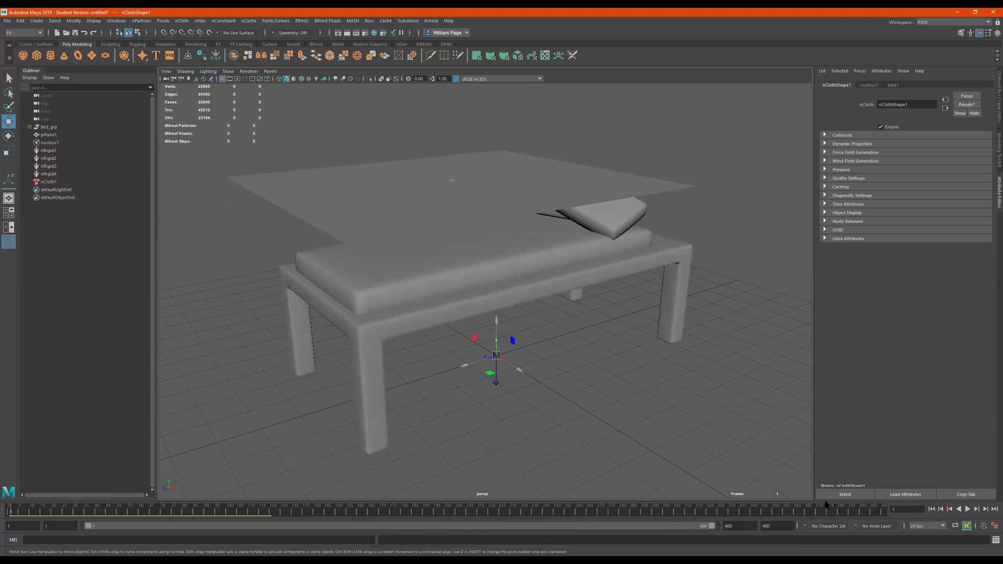
{"action": "left_click", "coordinate": [49, 134]}
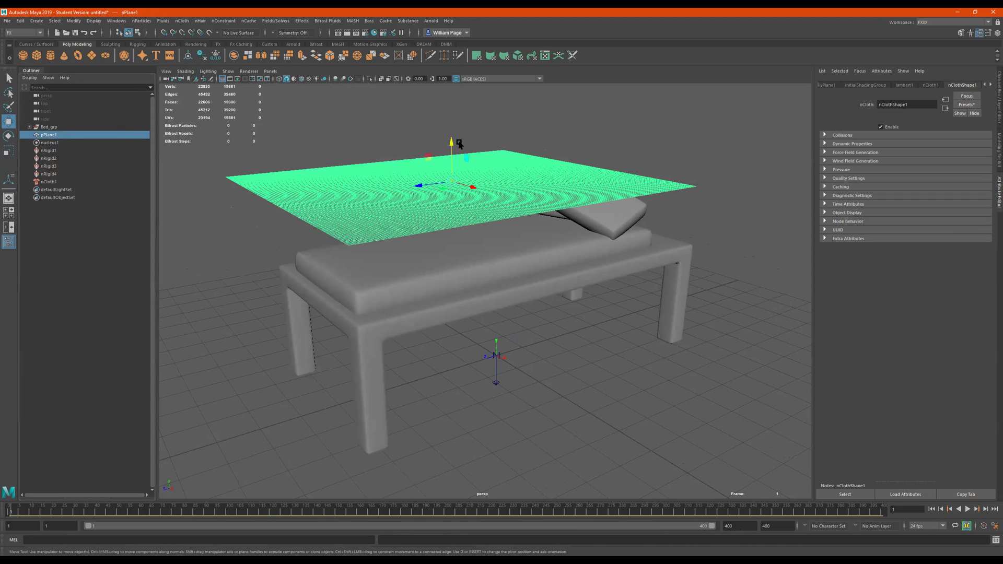
{"action": "key", "text": "e"}
{"action": "mouse_move", "coordinate": [464, 161]}
{"action": "left_mouse_down"}
{"action": "mouse_move", "coordinate": [422, 156]}
{"action": "mouse_move", "coordinate": [446, 166]}
{"action": "left_mouse_up"}
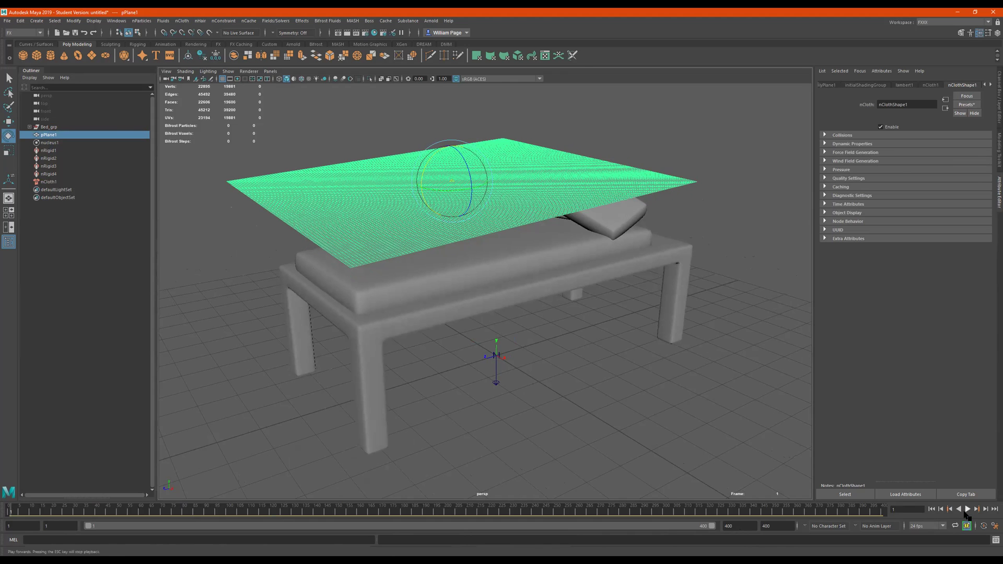
{"action": "left_click", "coordinate": [599, 392]}
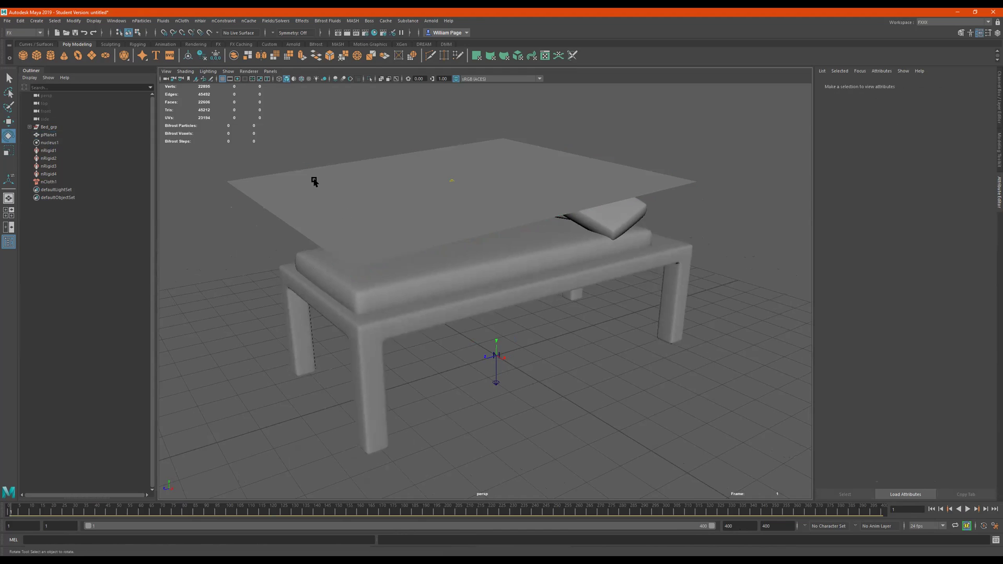
{"action": "left_click", "coordinate": [358, 201]}
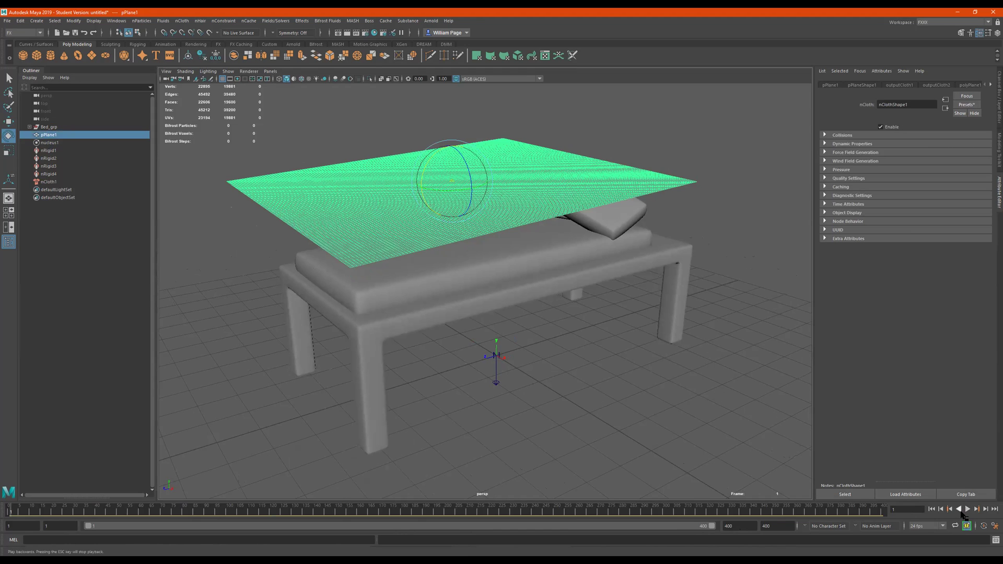
Play the simulation until the tilted blanket falls and settles over the mattress and bed frame.
{"action": "left_click", "coordinate": [967, 510]}
{"action": "left_click", "coordinate": [756, 388]}
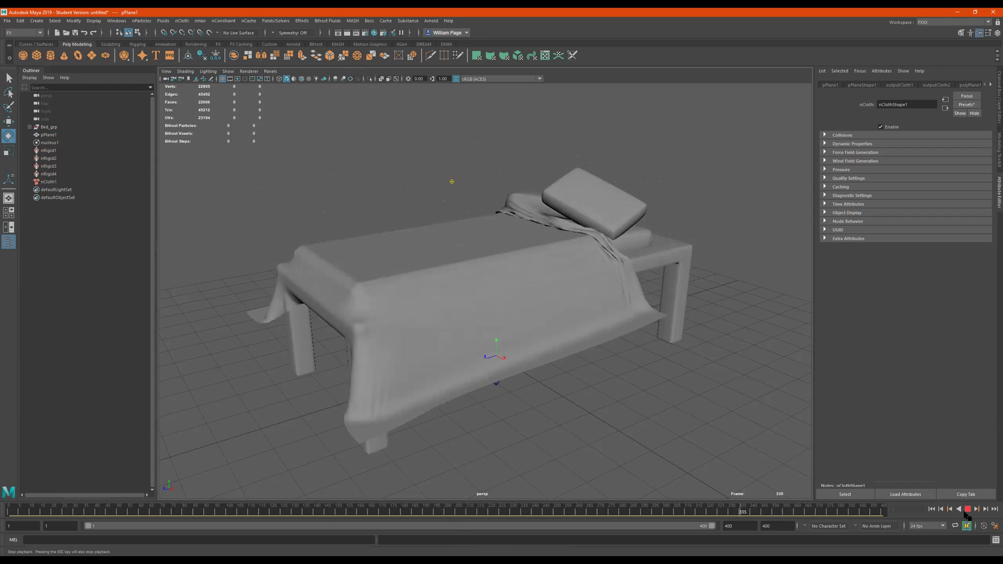
{"action": "left_click", "coordinate": [966, 511]}
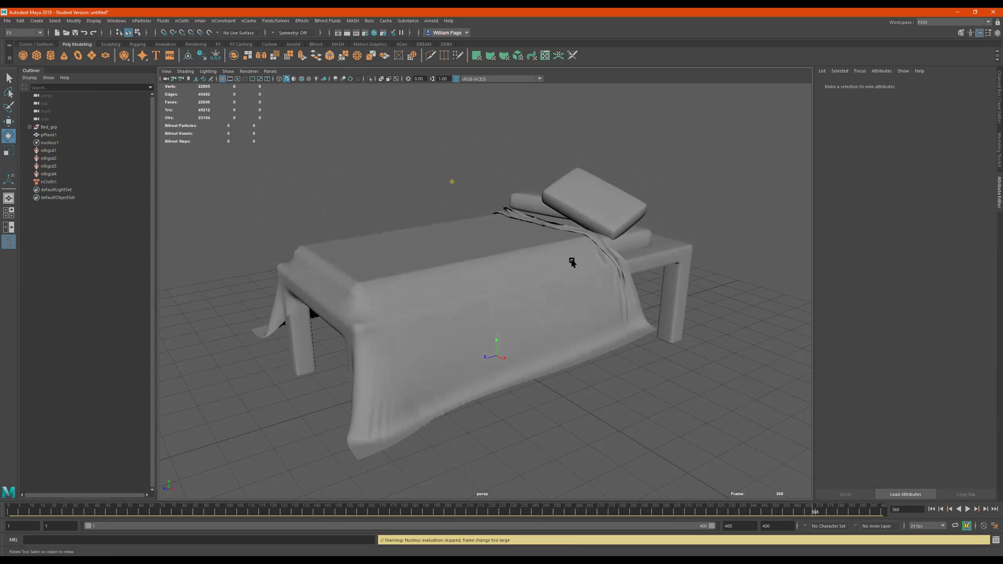
Examine the settled blanket from several angles, including the folds near the pillows, the sides and the foot of the bed.
{"action": "left_click_drag", "start_coordinate": [575, 274], "coordinate": [505, 258], "text": "alt"}
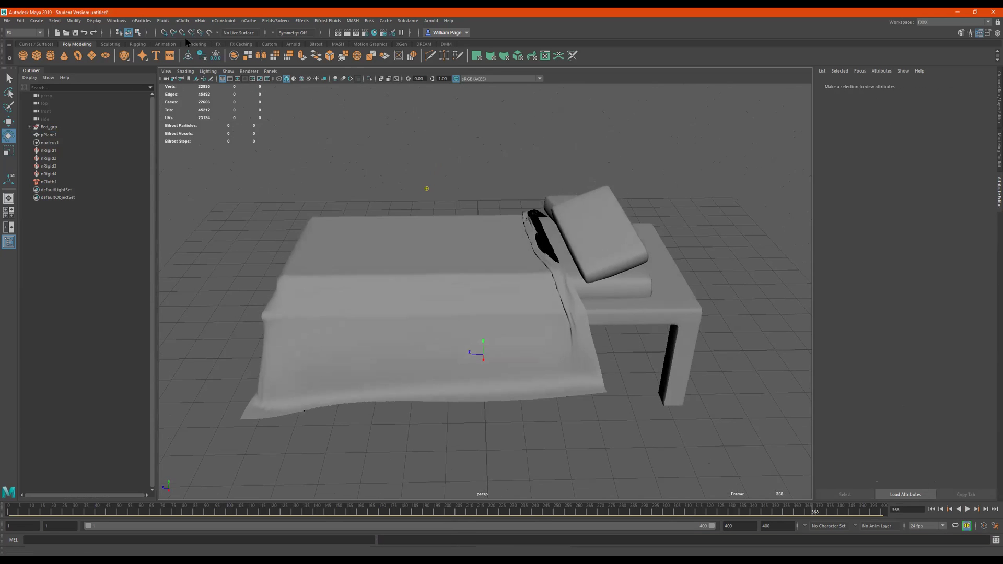
{"action": "right_click_drag", "start_coordinate": [506, 253], "coordinate": [710, 246], "text": "alt"}
{"action": "left_click_drag", "start_coordinate": [710, 246], "coordinate": [629, 242], "text": "alt"}
{"action": "left_click_drag", "start_coordinate": [584, 257], "coordinate": [548, 222], "text": "alt"}
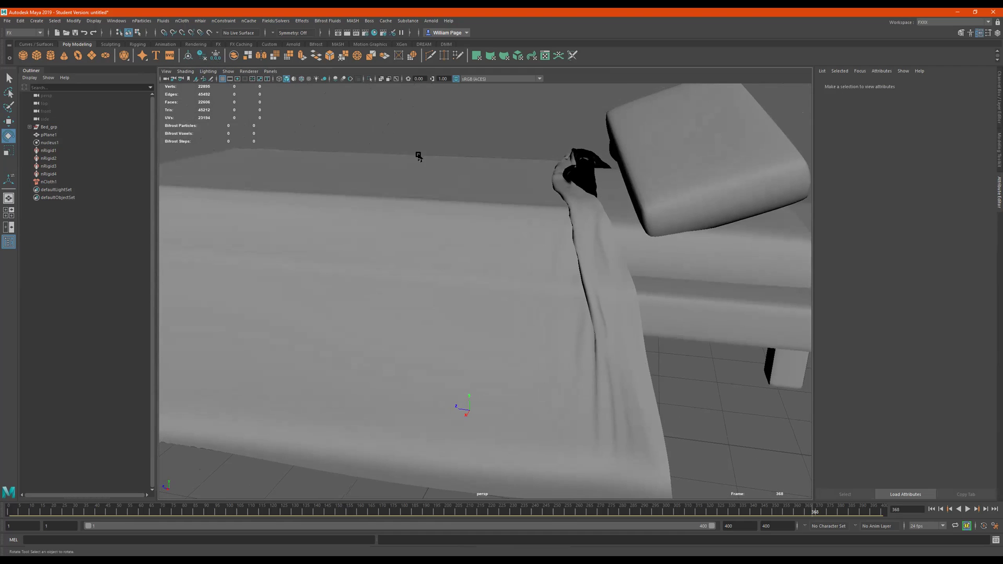
{"action": "left_click_drag", "start_coordinate": [479, 190], "coordinate": [609, 211], "text": "alt"}
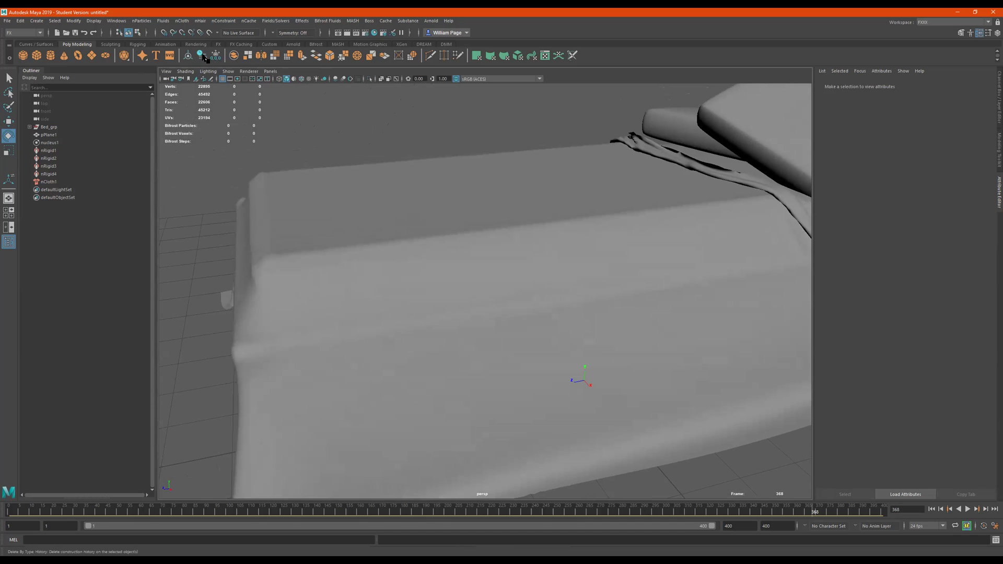
{"action": "right_click_drag", "start_coordinate": [523, 187], "coordinate": [398, 213], "text": "alt"}
{"action": "left_click_drag", "start_coordinate": [398, 213], "coordinate": [454, 244], "text": "alt"}
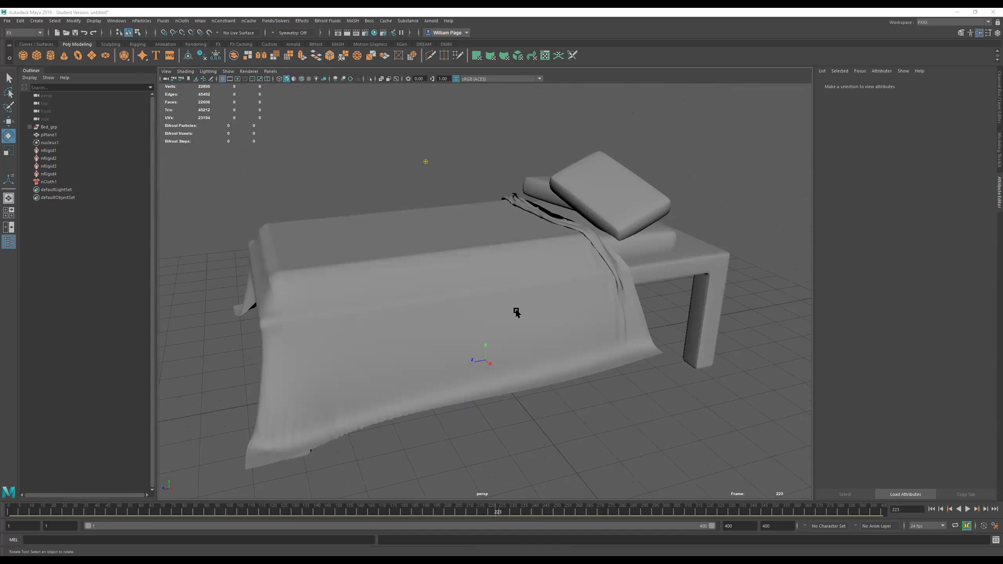
{"action": "left_click", "coordinate": [610, 320]}
{"action": "left_click", "coordinate": [618, 434]}
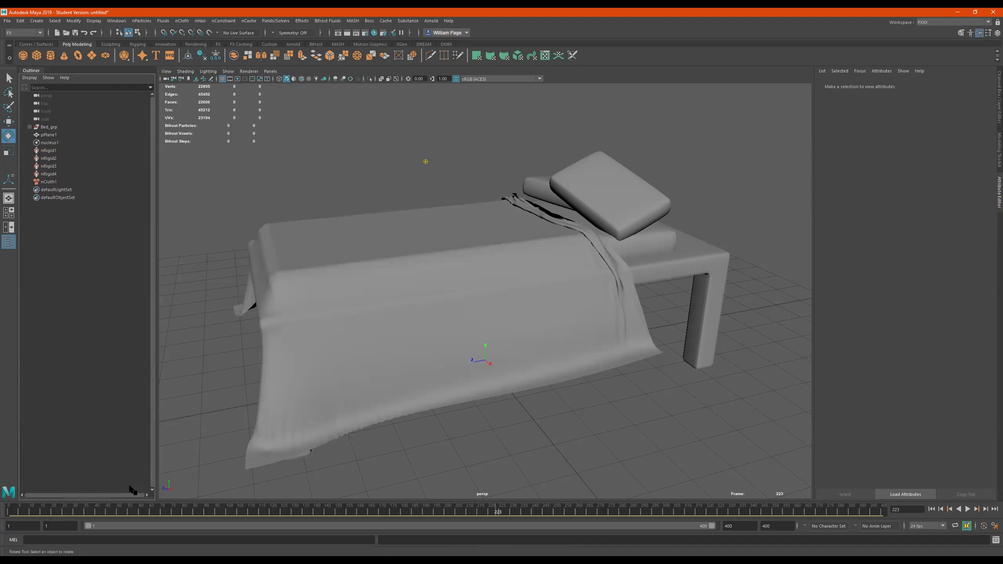
Return to frame 1 and assign a new Arnold aiStandardSurface material to the blanket plane.
{"action": "left_click", "coordinate": [9, 512]}
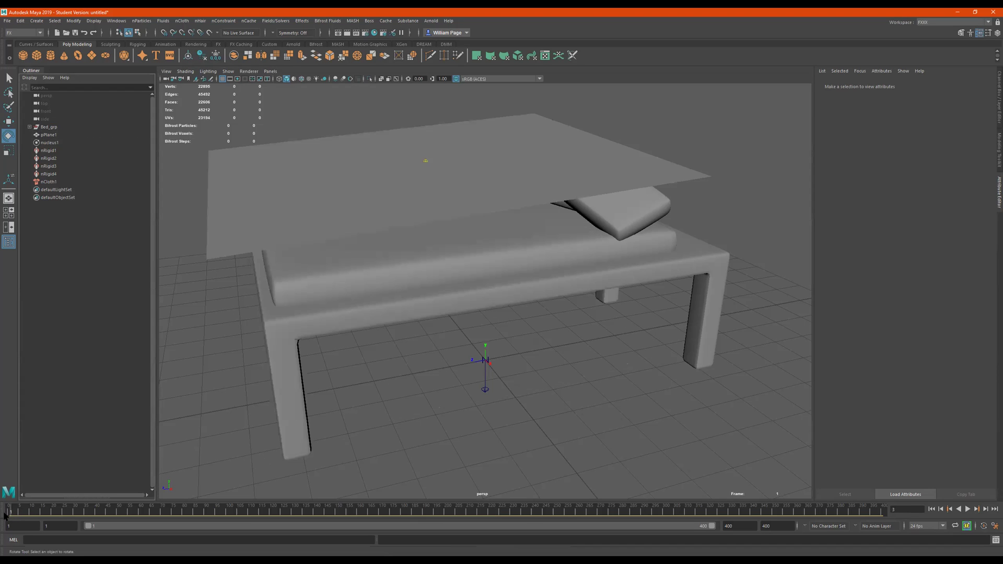
{"action": "left_click_drag", "start_coordinate": [313, 196], "coordinate": [325, 195], "text": "alt"}
{"action": "left_click", "coordinate": [331, 190]}
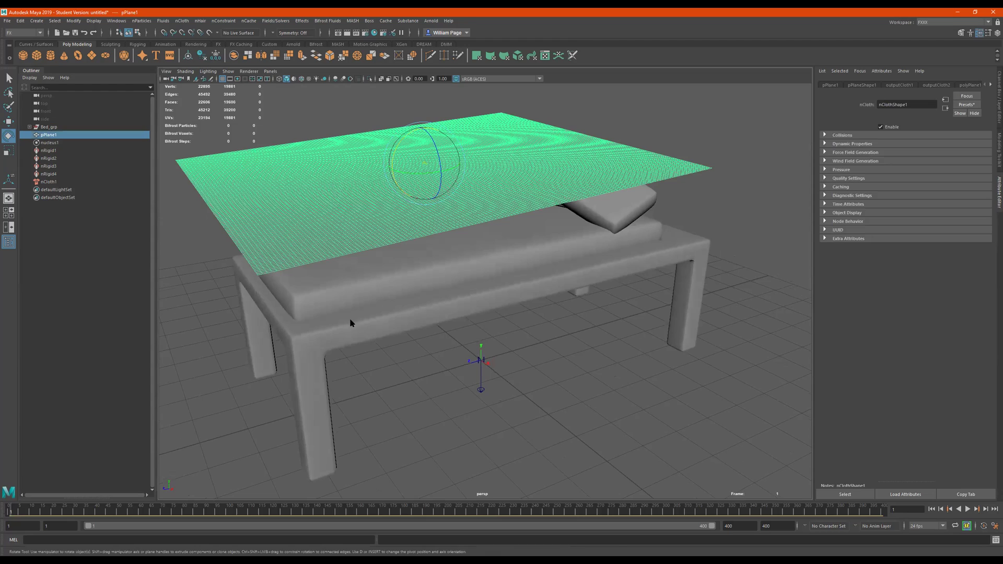
{"action": "right_click_drag", "start_coordinate": [332, 188], "coordinate": [331, 406]}
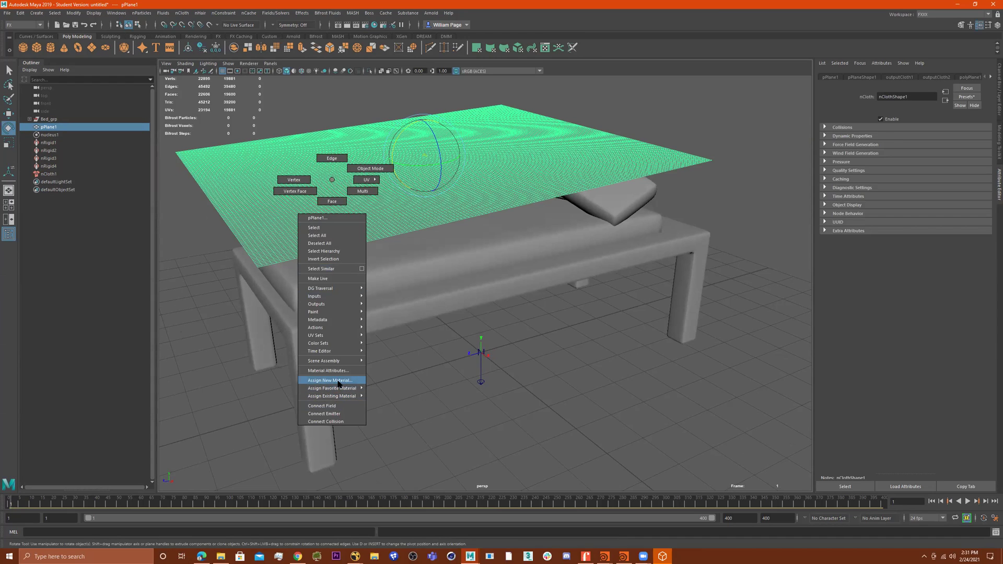
{"action": "left_click", "coordinate": [338, 381]}
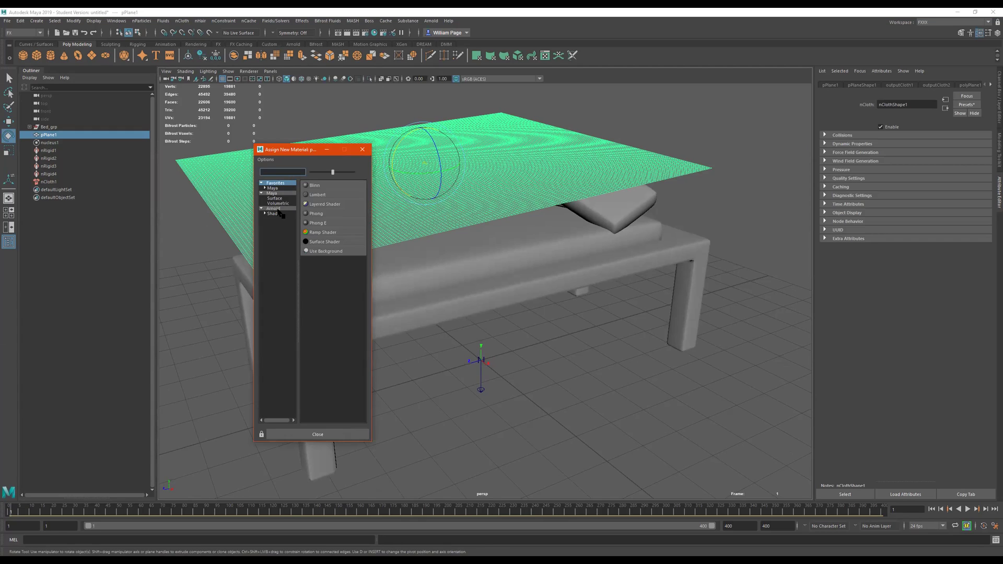
{"action": "left_click", "coordinate": [279, 209]}
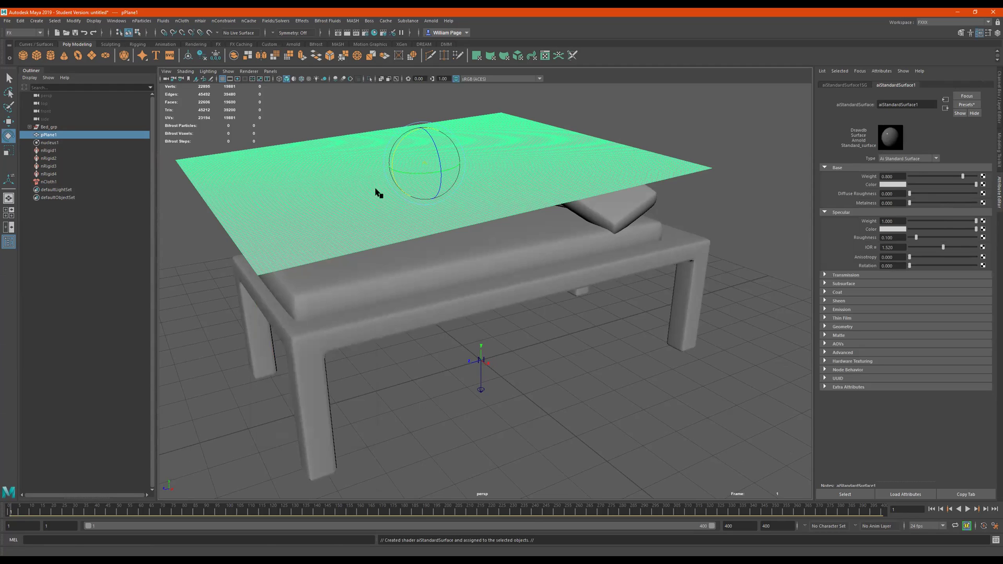
Add a File texture to the blanket's material and load man-at-table-surrounded-by-beer-bottles-MUF001500.jpg from the Desktop folder.
{"action": "left_click", "coordinate": [327, 214]}
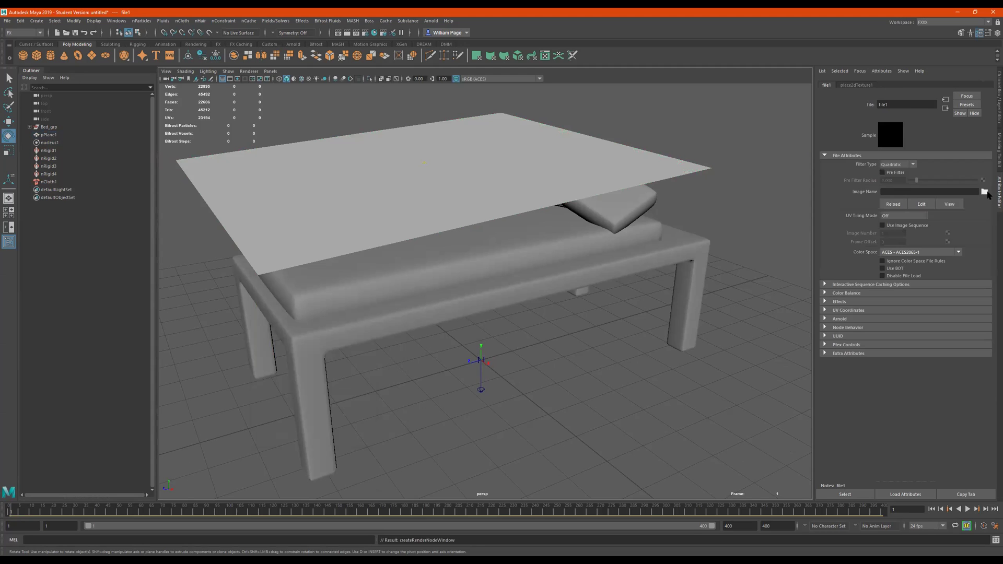
{"action": "left_click", "coordinate": [986, 193]}
{"action": "left_click", "coordinate": [207, 171]}
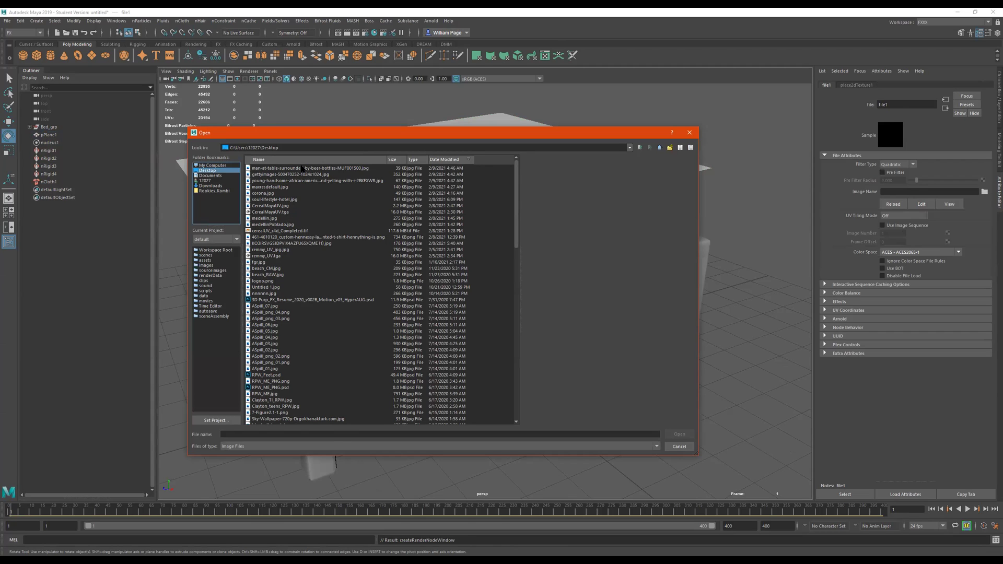
{"action": "left_click", "coordinate": [302, 168]}
{"action": "left_click", "coordinate": [679, 434]}
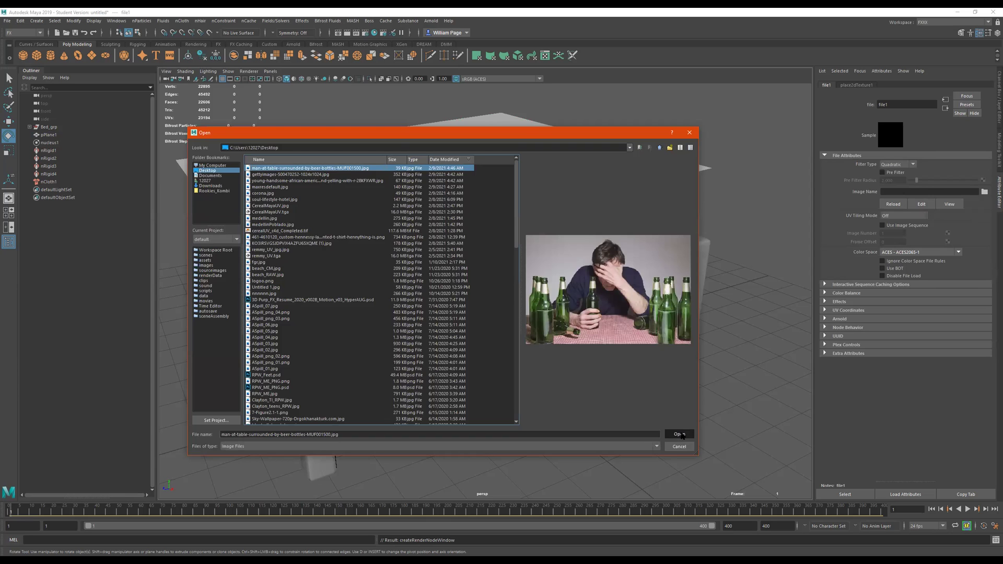
{"action": "left_click_drag", "start_coordinate": [479, 224], "coordinate": [480, 229], "text": "alt"}
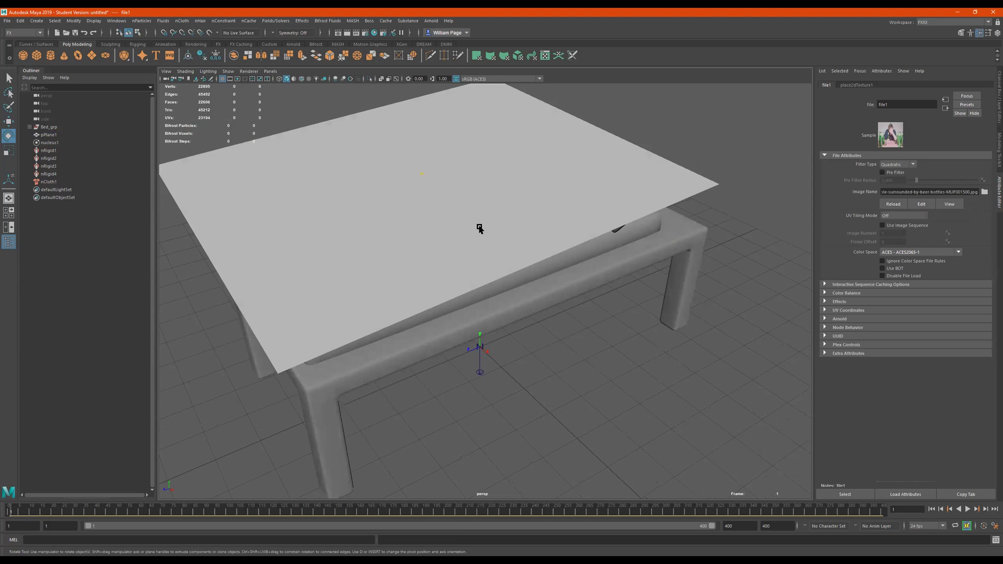
Switch the viewport to textured display and view the image on the blanket plane from above.
{"action": "key", "text": "4"}
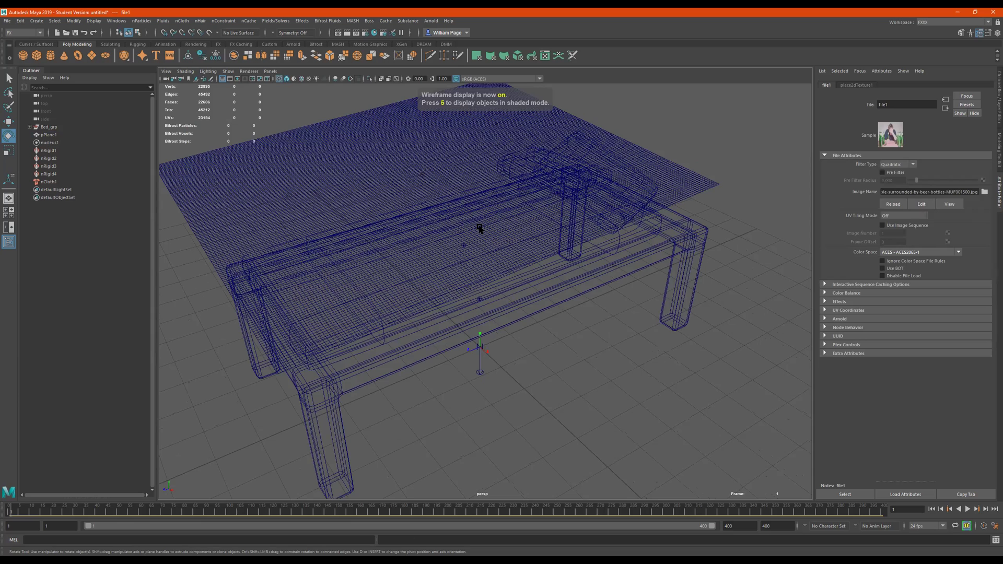
{"action": "key", "text": "6"}
{"action": "mouse_move", "coordinate": [524, 247]}
{"action": "left_mouse_down", "text": "alt"}
{"action": "mouse_move", "coordinate": [544, 243]}
{"action": "mouse_move", "coordinate": [536, 259]}
{"action": "mouse_move", "coordinate": [568, 267]}
{"action": "mouse_move", "coordinate": [581, 229]}
{"action": "left_mouse_up", "text": "alt"}
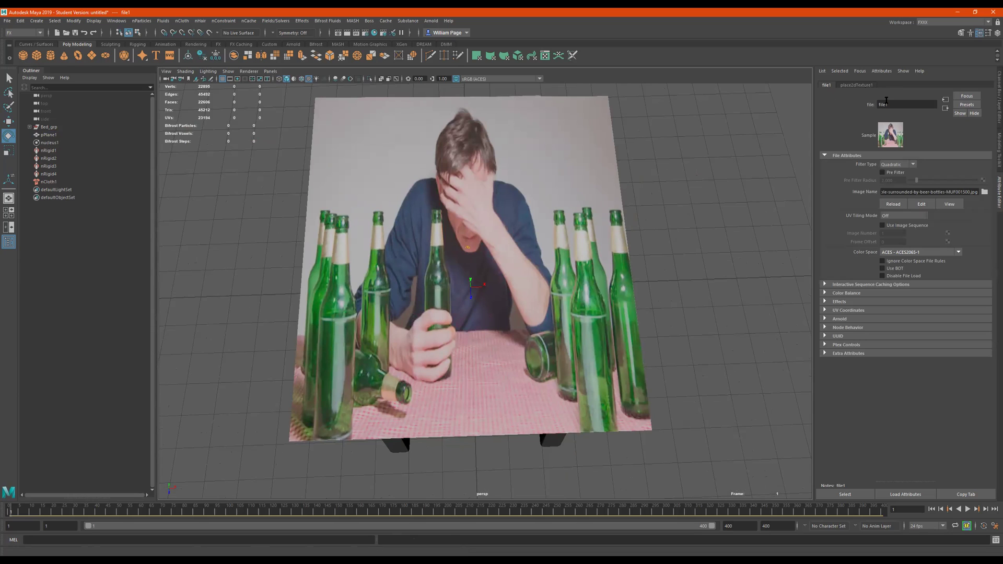
Try different U and V coverage values in the blanket texture's 2D placement and restore both to 1.000.
{"action": "left_click", "coordinate": [857, 85]}
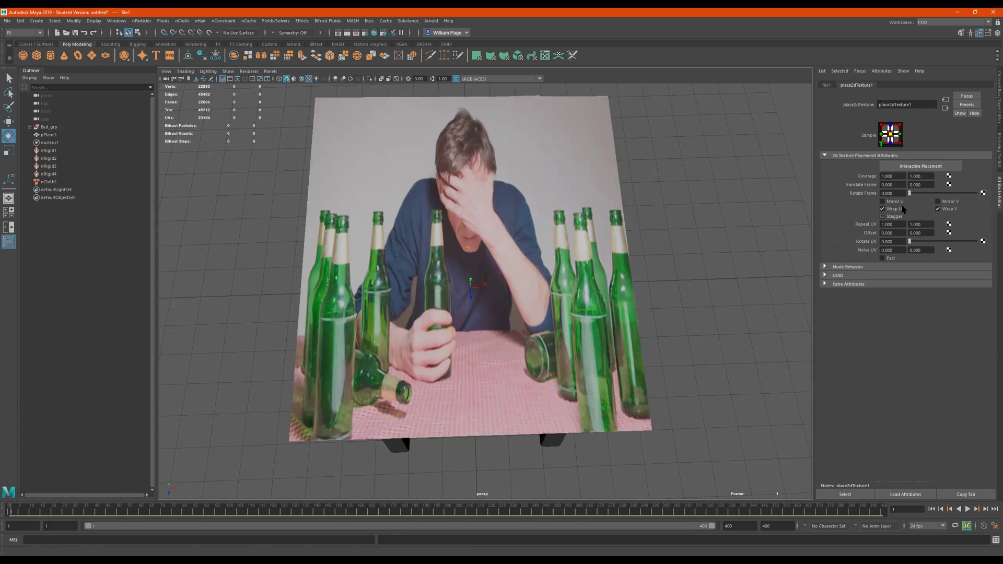
{"action": "left_click_drag", "start_coordinate": [899, 176], "coordinate": [903, 175], "text": "ctrl"}
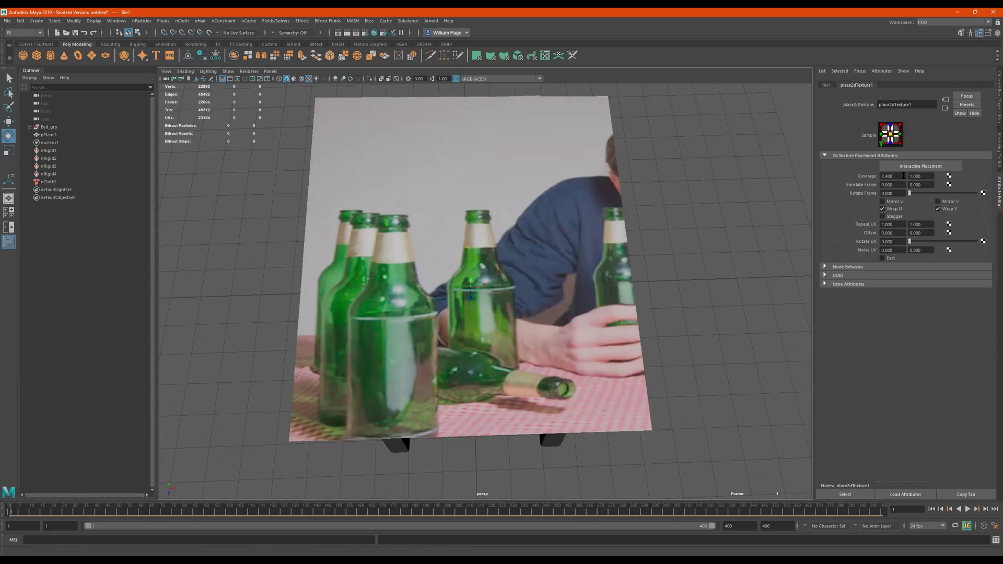
{"action": "key", "text": "ctrl+z"}
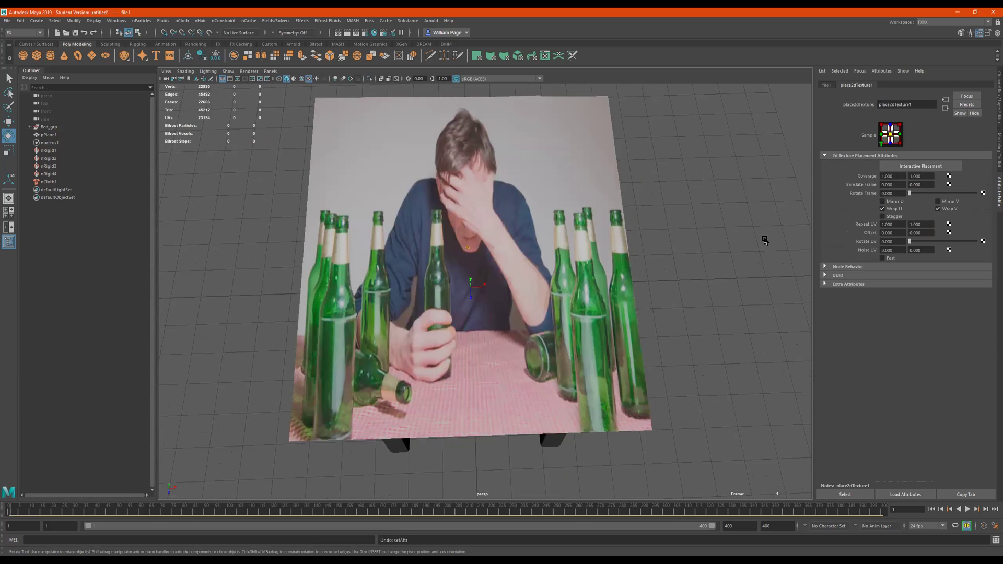
{"action": "left_click_drag", "start_coordinate": [926, 175], "coordinate": [910, 180], "text": "ctrl"}
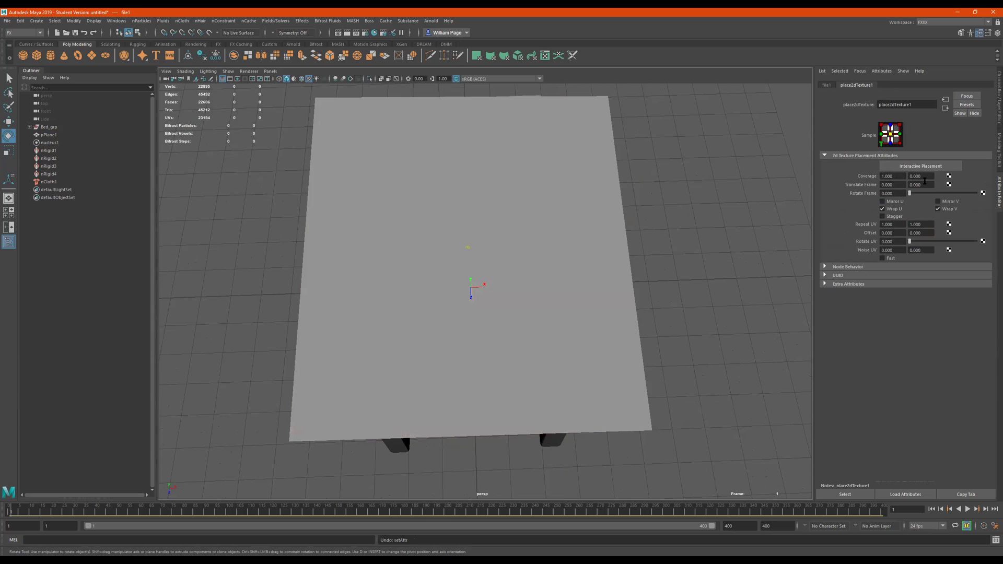
{"action": "key", "text": "ctrl+z"}
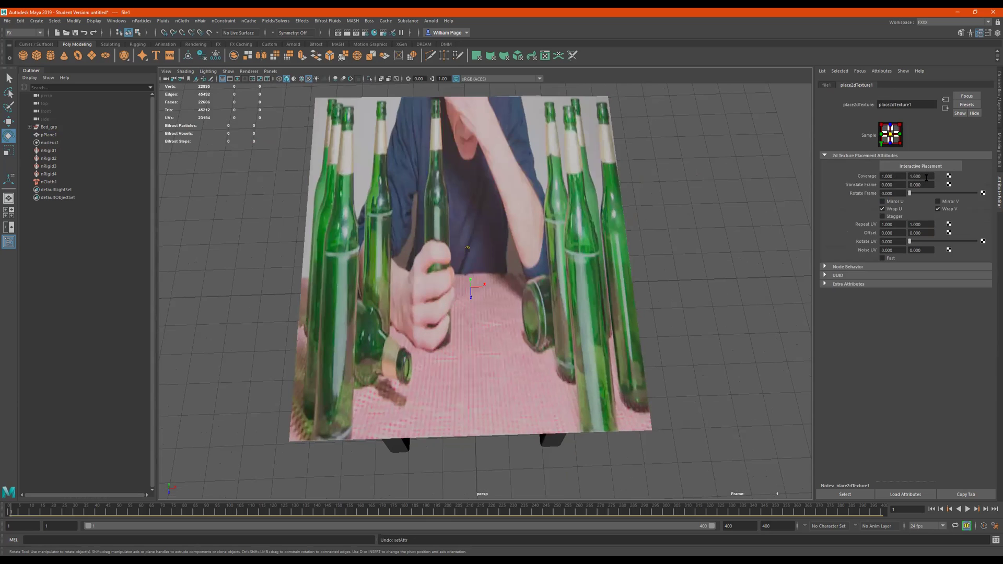
{"action": "left_click_drag", "start_coordinate": [920, 177], "coordinate": [921, 178], "text": "ctrl"}
Play the simulation until the image-textured blanket settles over the bed, pausing to examine the drape from several angles.
{"action": "left_click_drag", "start_coordinate": [566, 303], "coordinate": [577, 256], "text": "alt"}
{"action": "key", "text": "shift+z"}
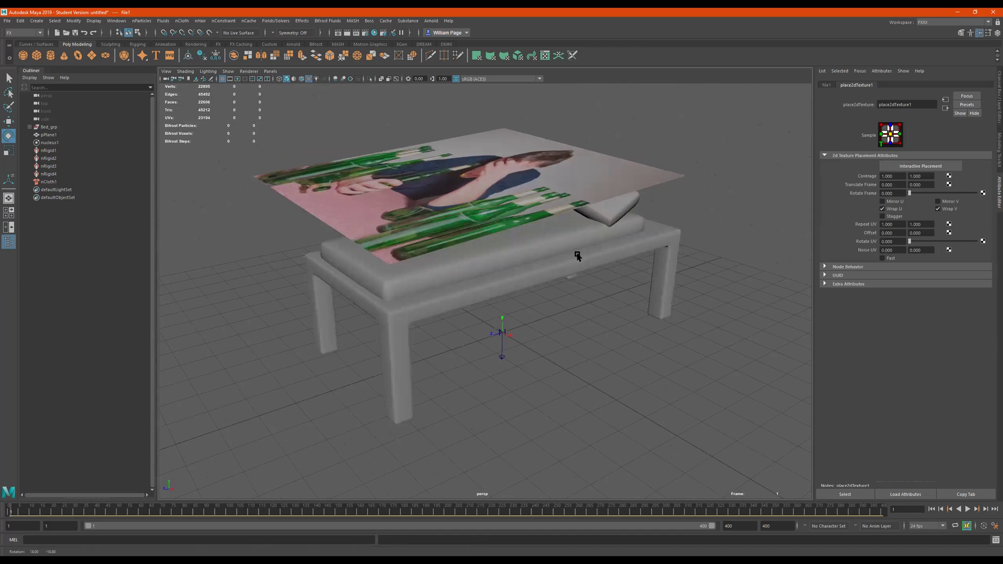
{"action": "left_click_drag", "start_coordinate": [495, 395], "coordinate": [504, 389], "text": "alt"}
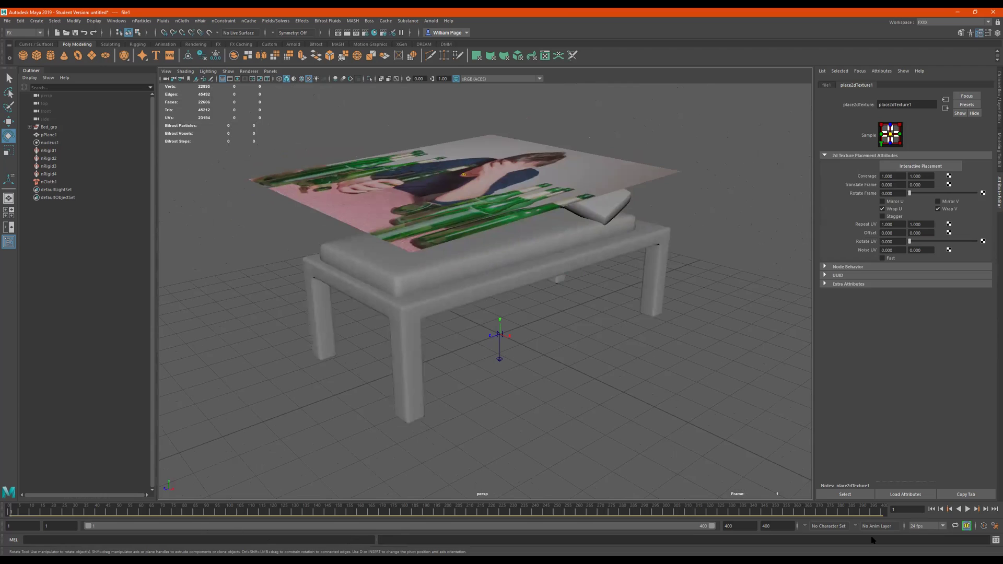
{"action": "left_click", "coordinate": [968, 509]}
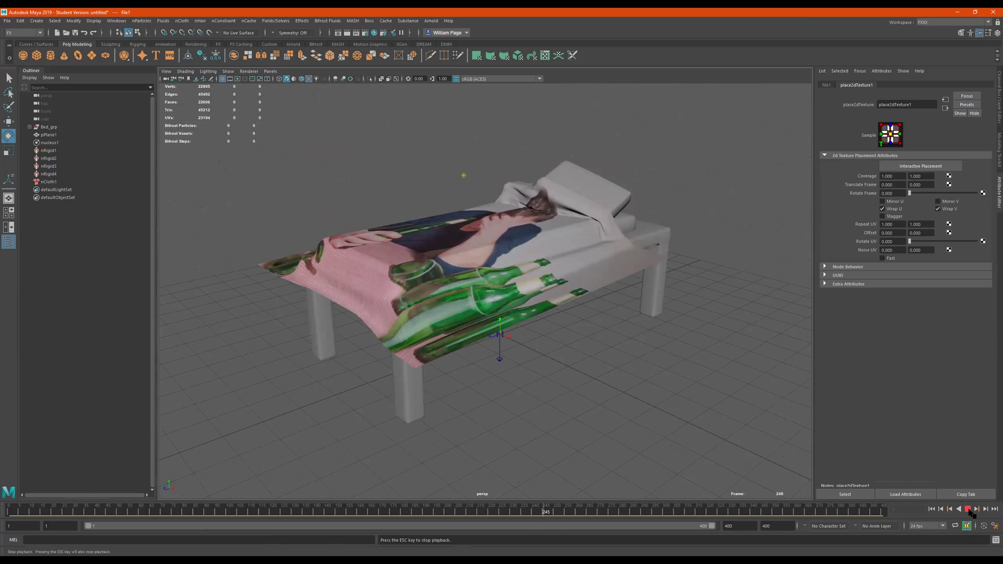
{"action": "left_click", "coordinate": [968, 509]}
{"action": "mouse_move", "coordinate": [569, 303]}
{"action": "left_mouse_down", "text": "alt"}
{"action": "mouse_move", "coordinate": [559, 354]}
{"action": "mouse_move", "coordinate": [574, 305]}
{"action": "left_mouse_up", "text": "alt"}
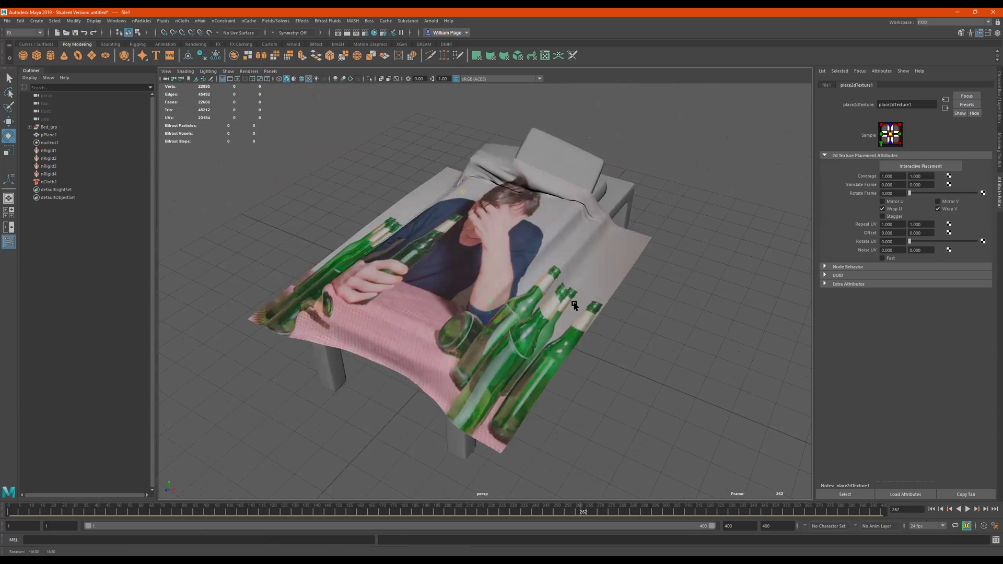
{"action": "left_click", "coordinate": [968, 509]}
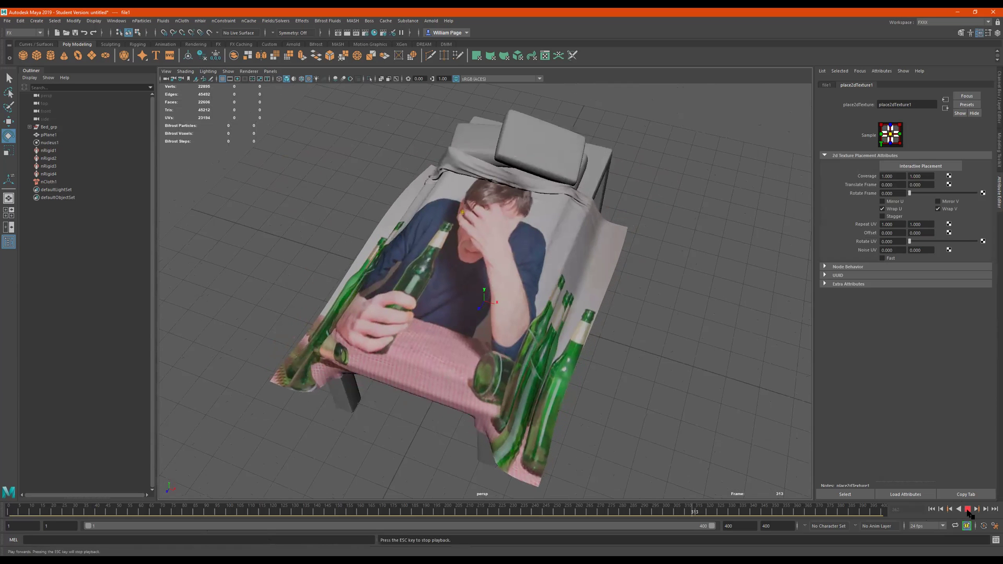
{"action": "left_click", "coordinate": [968, 509]}
{"action": "left_click_drag", "start_coordinate": [444, 295], "coordinate": [510, 324], "text": "alt"}
{"action": "left_click_drag", "start_coordinate": [471, 281], "coordinate": [478, 302], "text": "alt"}
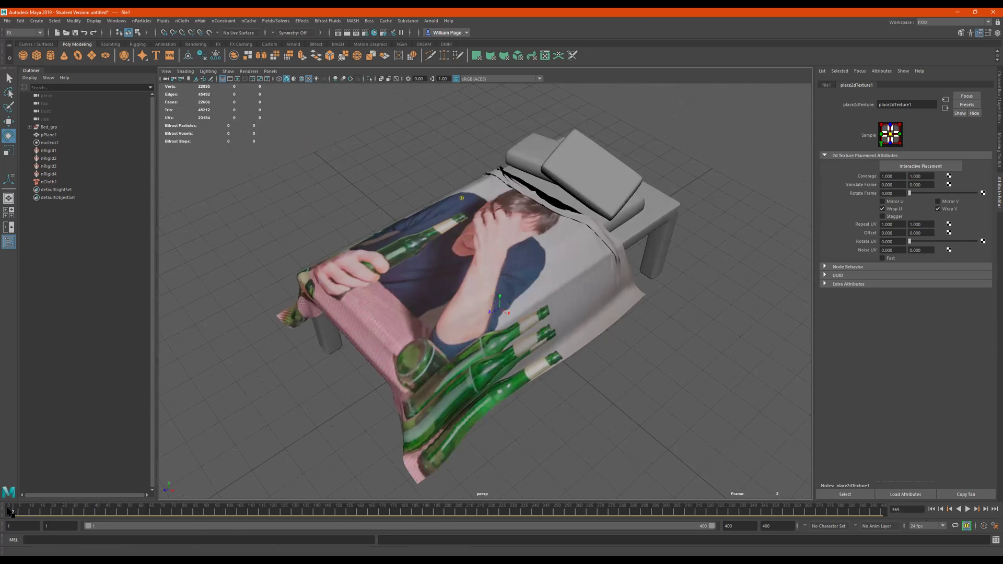
Return to frame 1 and delete the textured blanket plane.
{"action": "left_click", "coordinate": [11, 511]}
{"action": "left_click_drag", "start_coordinate": [484, 217], "coordinate": [460, 204], "text": "alt"}
{"action": "left_click", "coordinate": [565, 191]}
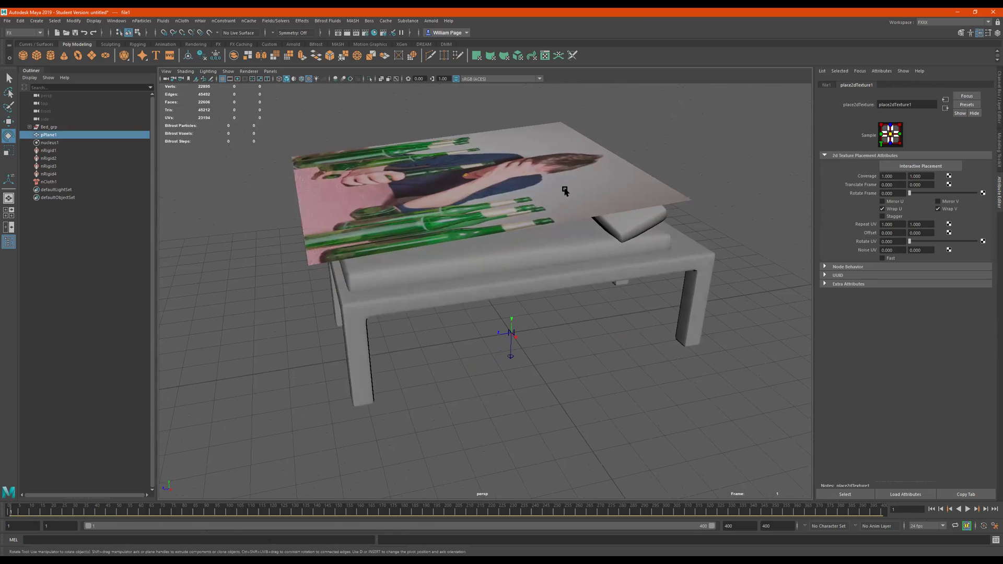
{"action": "left_click_drag", "start_coordinate": [565, 190], "coordinate": [575, 205], "text": "alt"}
{"action": "left_click_drag", "start_coordinate": [501, 229], "coordinate": [580, 239], "text": "alt"}
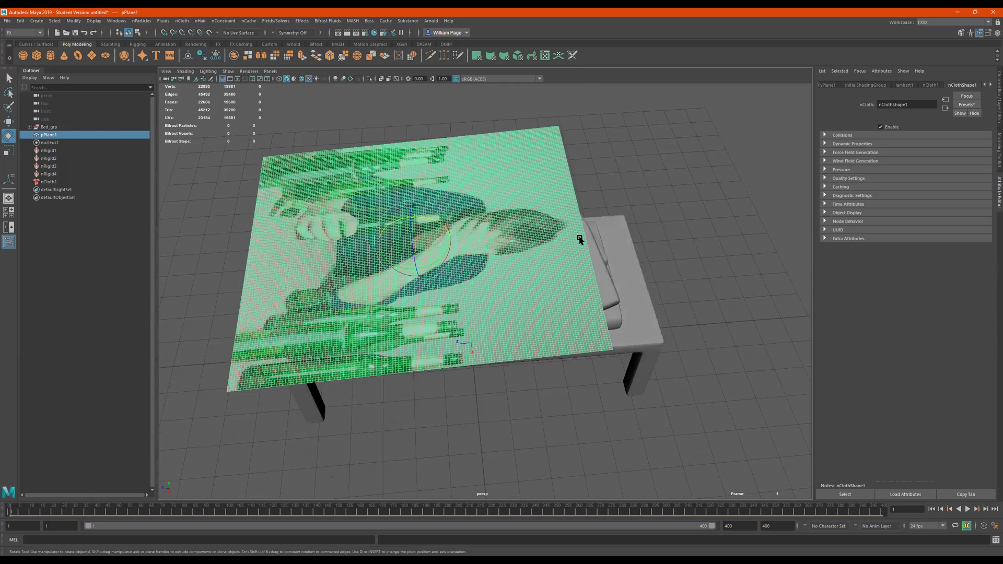
{"action": "key", "text": "Delete"}
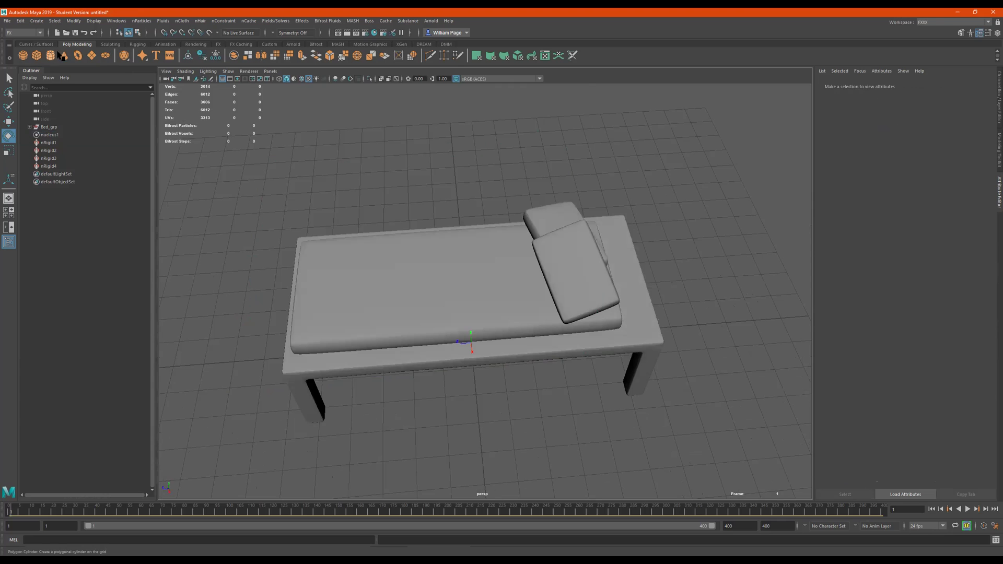
Create a new polygon plane, scale it up to blanket size and raise it just above the mattress.
{"action": "left_click", "coordinate": [92, 55]}
{"action": "left_click_drag", "start_coordinate": [448, 251], "coordinate": [514, 342], "text": "alt"}
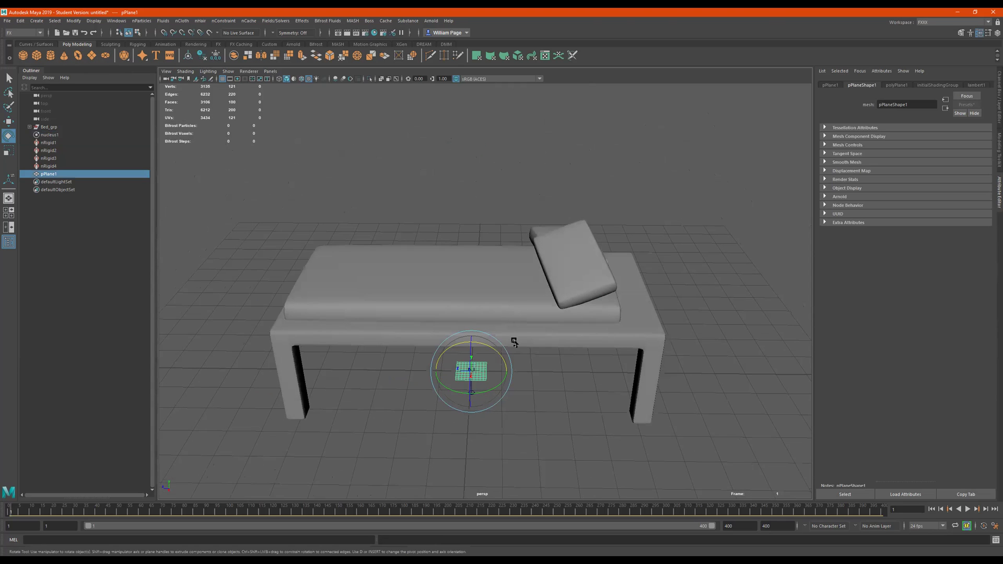
{"action": "key", "text": "r"}
{"action": "left_click_drag", "start_coordinate": [473, 372], "coordinate": [627, 377]}
{"action": "key", "text": "w"}
{"action": "left_click_drag", "start_coordinate": [475, 340], "coordinate": [519, 276]}
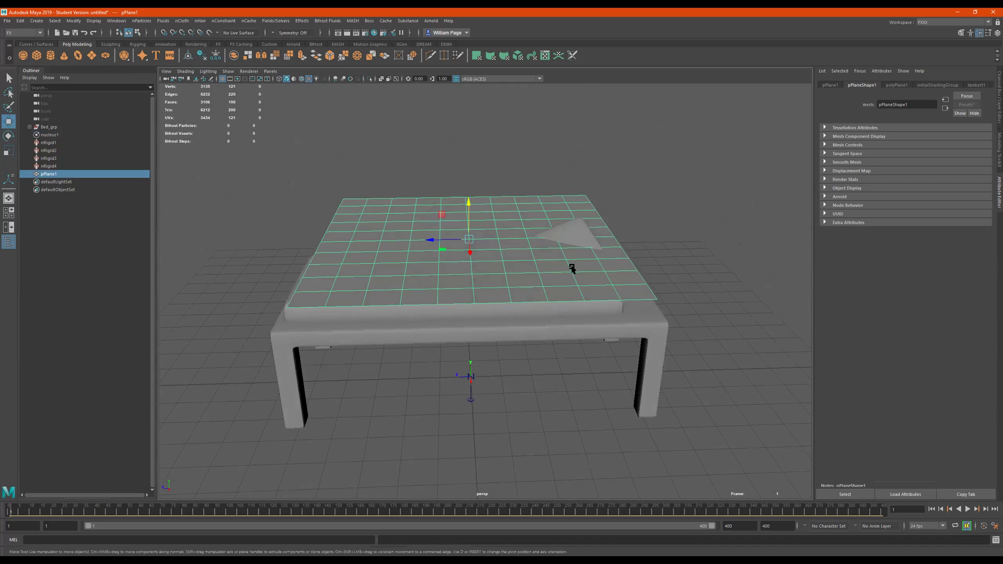
Switch the plane to vertex editing and rotate the three rows of vertices at its pillow end steeply upward.
{"action": "right_click_drag", "start_coordinate": [577, 272], "coordinate": [580, 243]}
{"action": "left_click_drag", "start_coordinate": [693, 250], "coordinate": [730, 211], "text": "alt"}
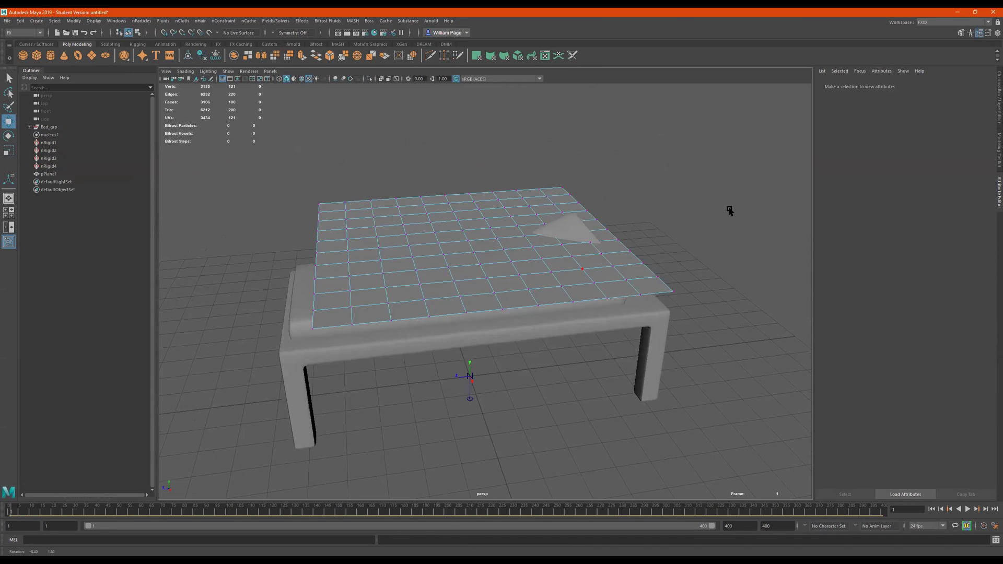
{"action": "left_click_drag", "start_coordinate": [661, 242], "coordinate": [646, 237]}
{"action": "key", "text": "r"}
{"action": "key", "text": "q"}
{"action": "key", "text": "w"}
{"action": "key", "text": "e"}
{"action": "left_click_drag", "start_coordinate": [635, 229], "coordinate": [645, 231]}
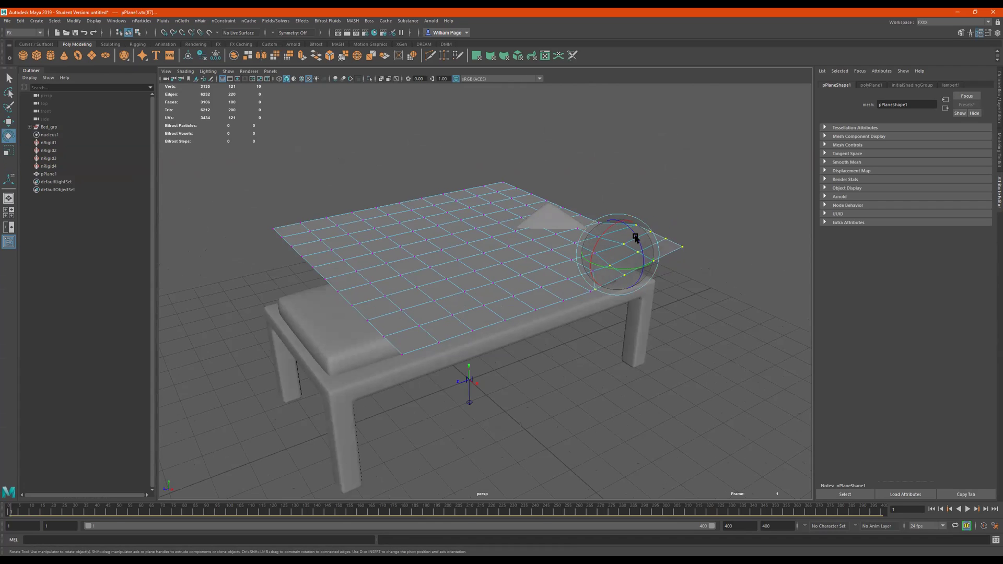
{"action": "left_click_drag", "start_coordinate": [640, 230], "coordinate": [577, 224], "text": "alt"}
{"action": "left_click_drag", "start_coordinate": [717, 181], "coordinate": [564, 290], "text": "alt"}
{"action": "left_click_drag", "start_coordinate": [564, 290], "coordinate": [587, 281], "text": "alt"}
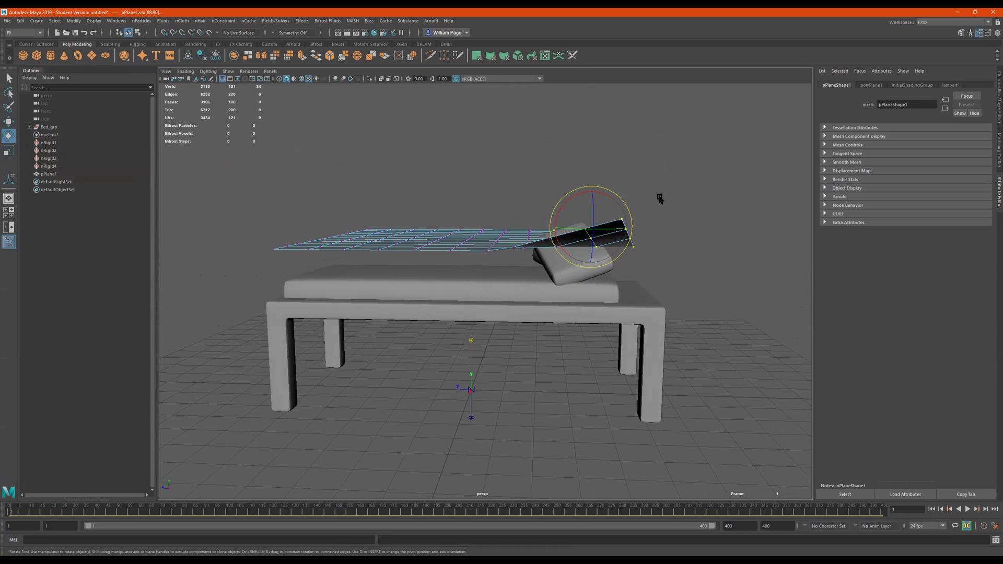
{"action": "left_click_drag", "start_coordinate": [660, 199], "coordinate": [546, 256], "text": "shift"}
{"action": "key", "text": "r"}
{"action": "key", "text": "e"}
{"action": "left_click_drag", "start_coordinate": [572, 199], "coordinate": [509, 209]}
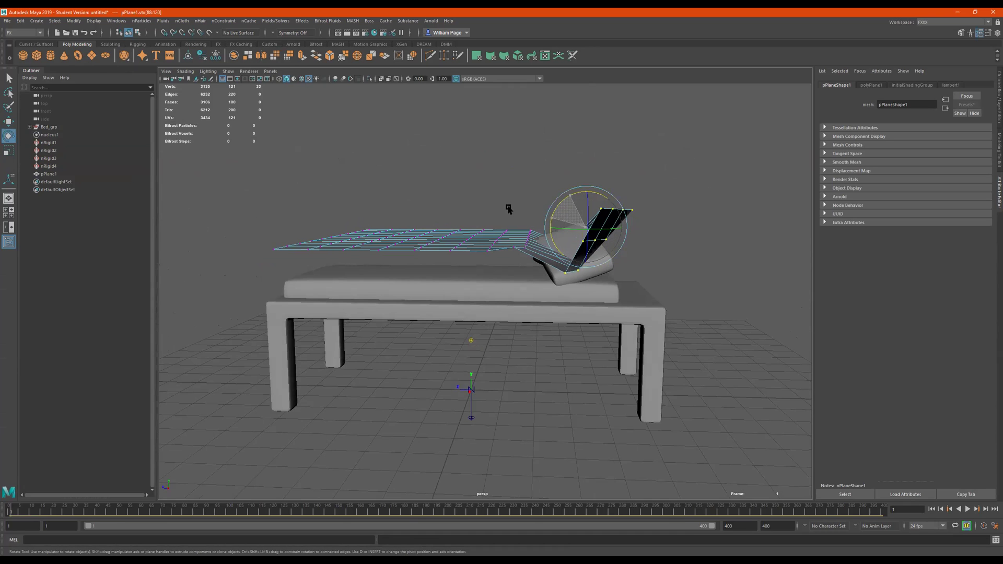
Move the upturned end of the plane up and clear of the pillows, and adjust its outermost vertex row into a curve.
{"action": "key", "text": "w"}
{"action": "left_click_drag", "start_coordinate": [573, 228], "coordinate": [496, 202]}
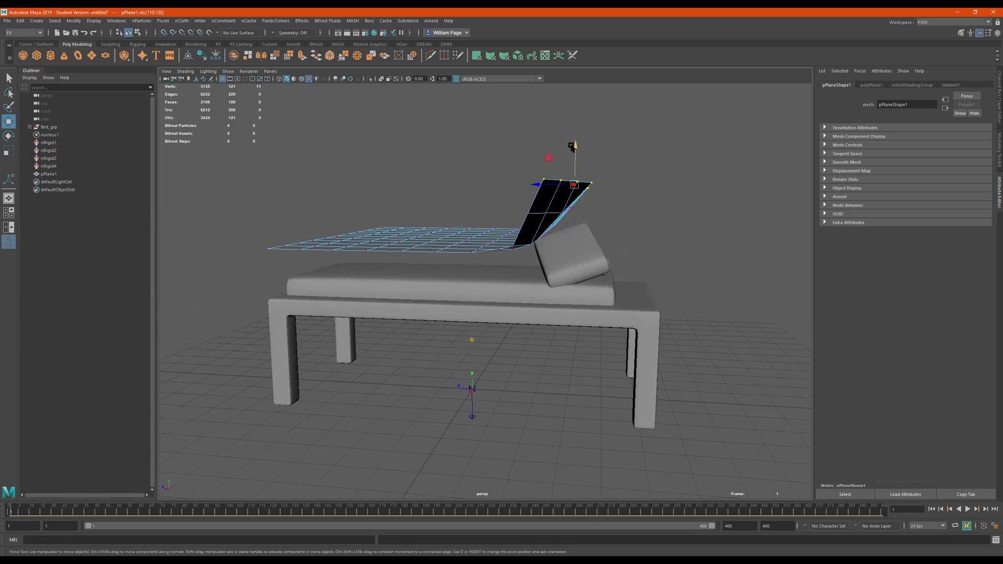
{"action": "left_click_drag", "start_coordinate": [556, 180], "coordinate": [569, 212]}
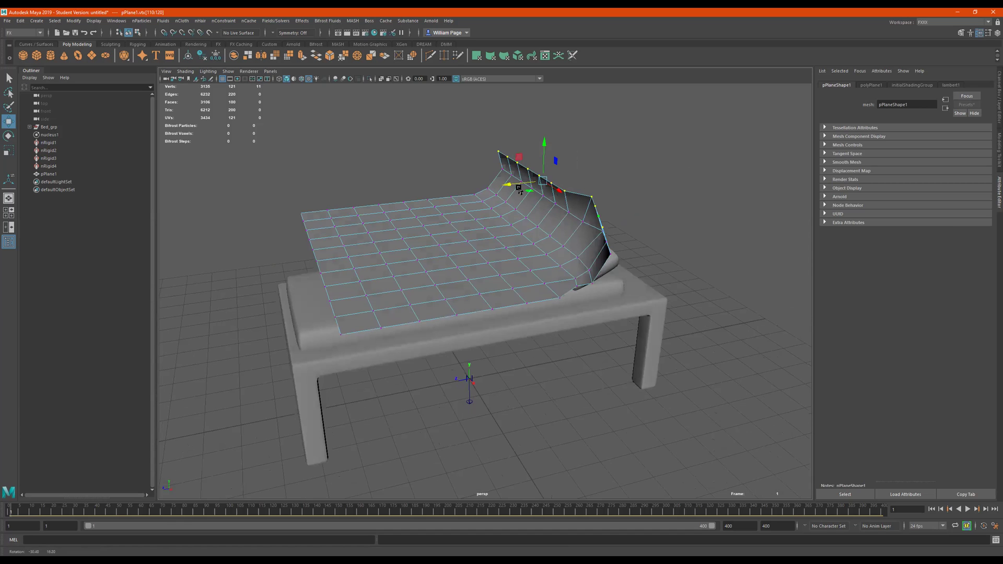
{"action": "left_click_drag", "start_coordinate": [545, 154], "coordinate": [499, 181], "text": "alt"}
Rotate the two outer vertex columns along one long side of the plane downward and reposition them over the bed's edge.
{"action": "left_click_drag", "start_coordinate": [560, 185], "coordinate": [584, 327], "text": "alt"}
{"action": "left_click", "coordinate": [697, 195]}
{"action": "key", "text": "r"}
{"action": "key", "text": "e"}
{"action": "mouse_move", "coordinate": [631, 228]}
{"action": "left_mouse_down"}
{"action": "mouse_move", "coordinate": [645, 218]}
{"action": "mouse_move", "coordinate": [650, 231]}
{"action": "left_mouse_up"}
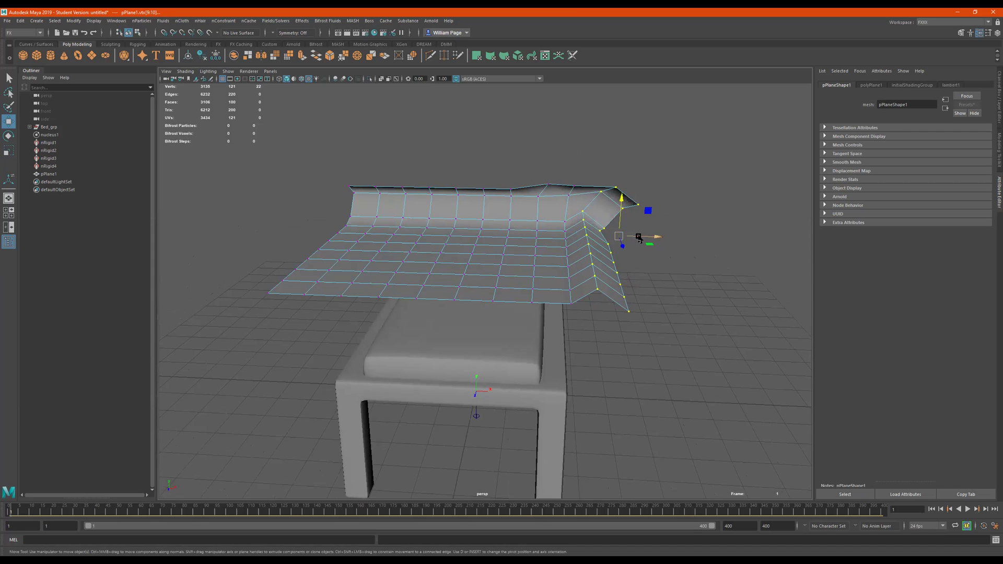
{"action": "left_click_drag", "start_coordinate": [650, 237], "coordinate": [639, 237]}
{"action": "left_click_drag", "start_coordinate": [614, 199], "coordinate": [554, 216]}
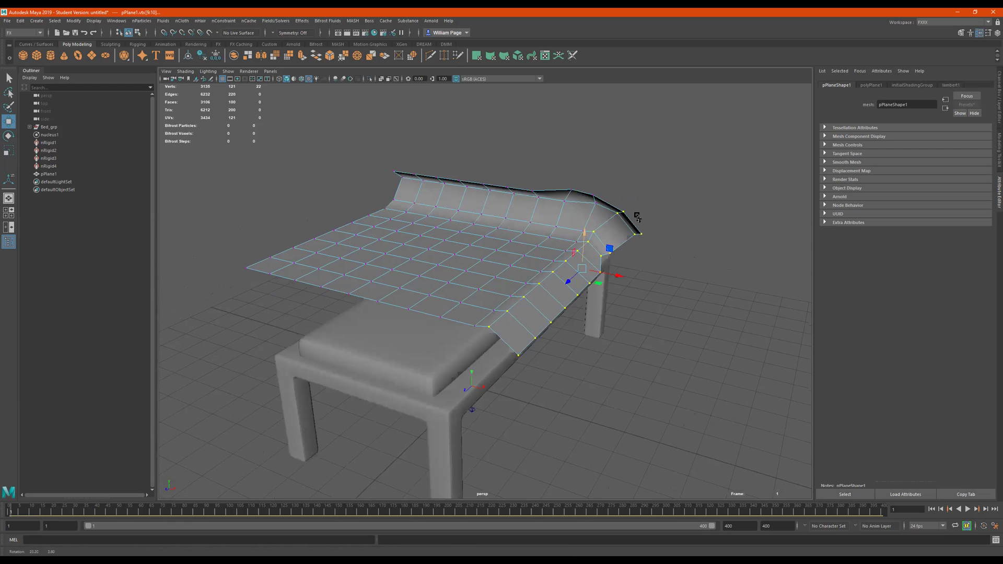
Bend the two outer vertex columns on the opposite long side downward and move them inward to match.
{"action": "left_click_drag", "start_coordinate": [638, 214], "coordinate": [410, 200], "text": "alt"}
{"action": "left_click_drag", "start_coordinate": [375, 311], "coordinate": [376, 310]}
{"action": "key", "text": "e"}
{"action": "left_click_drag", "start_coordinate": [371, 209], "coordinate": [340, 208]}
{"action": "key", "text": "w"}
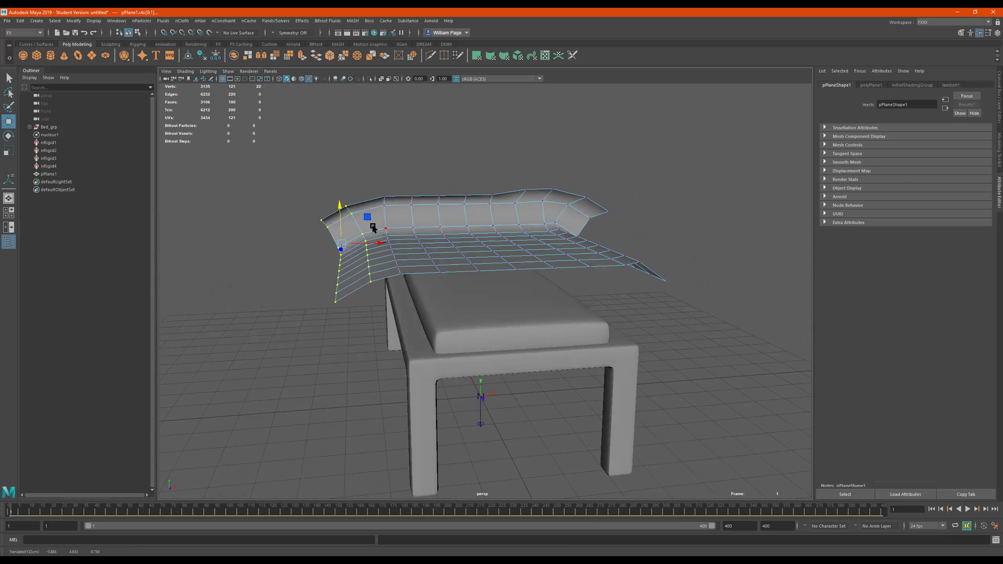
{"action": "left_click_drag", "start_coordinate": [378, 244], "coordinate": [394, 247]}
Return the shaped plane to object mode, smooth it with linear divisions at 2 levels, and smooth it again for a denser mesh.
{"action": "left_click_drag", "start_coordinate": [559, 246], "coordinate": [488, 262], "text": "alt"}
{"action": "right_click_drag", "start_coordinate": [488, 261], "coordinate": [503, 239]}
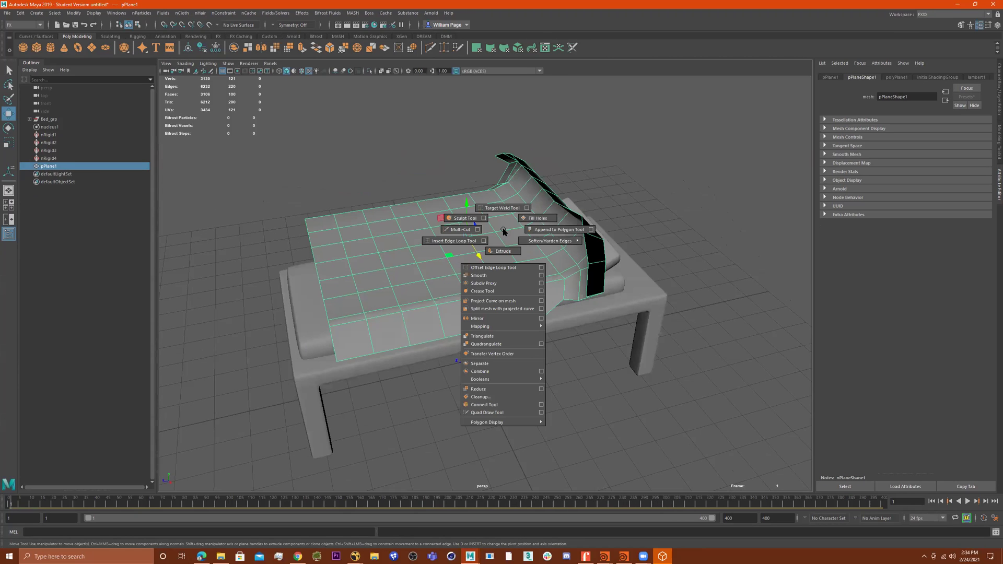
{"action": "right_click_drag", "start_coordinate": [507, 265], "coordinate": [540, 277], "text": "shift"}
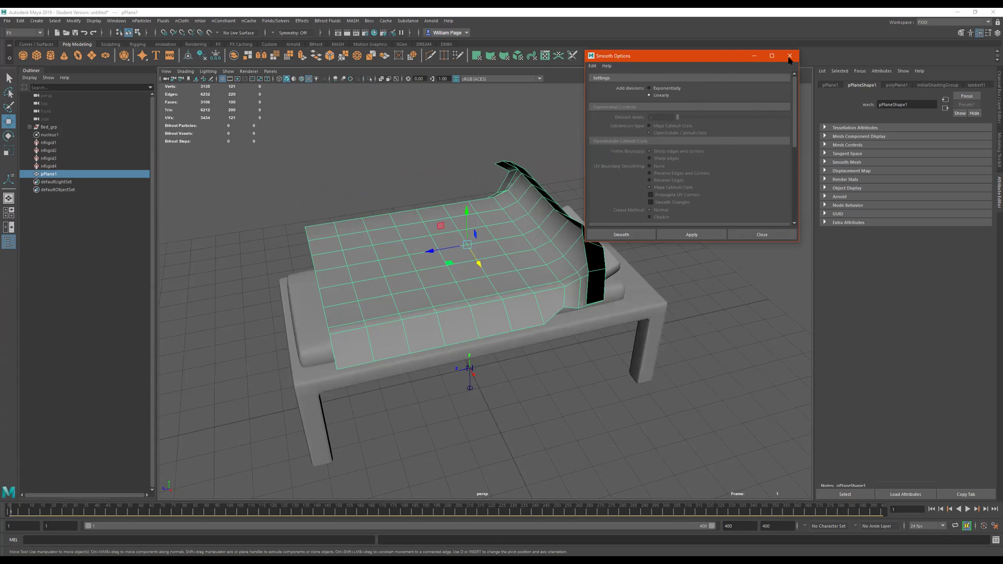
{"action": "scroll", "coordinate": [673, 198], "scroll_direction": "down", "scroll_amount": 5}
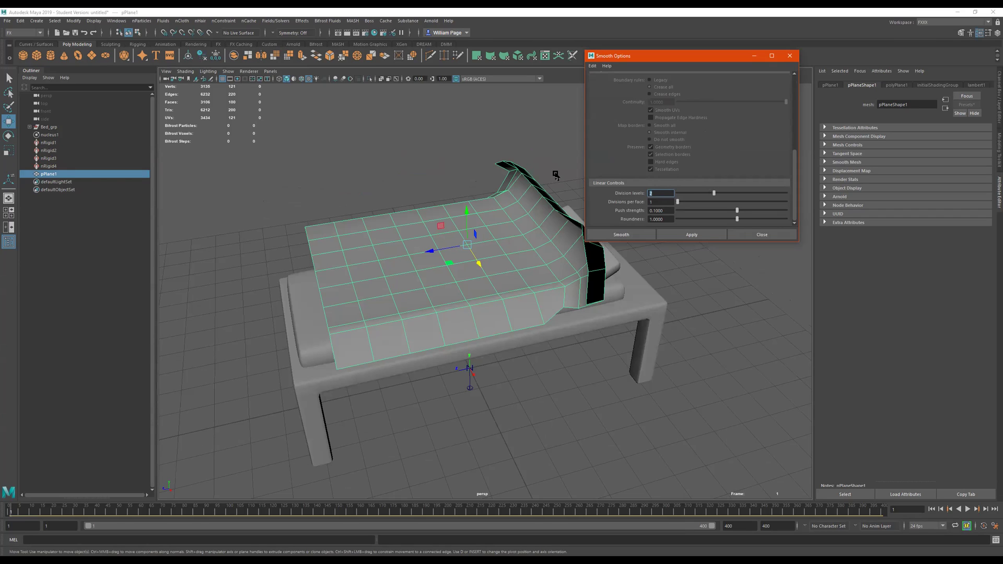
{"action": "left_click_drag", "start_coordinate": [492, 254], "coordinate": [608, 230], "text": "alt"}
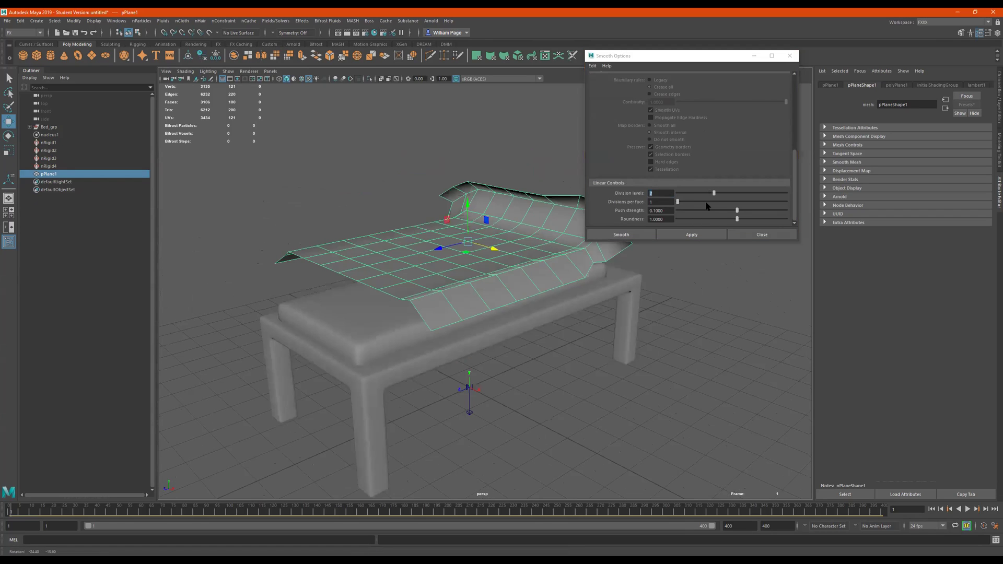
{"action": "left_click", "coordinate": [643, 237]}
{"action": "left_click_drag", "start_coordinate": [460, 254], "coordinate": [449, 275], "text": "alt"}
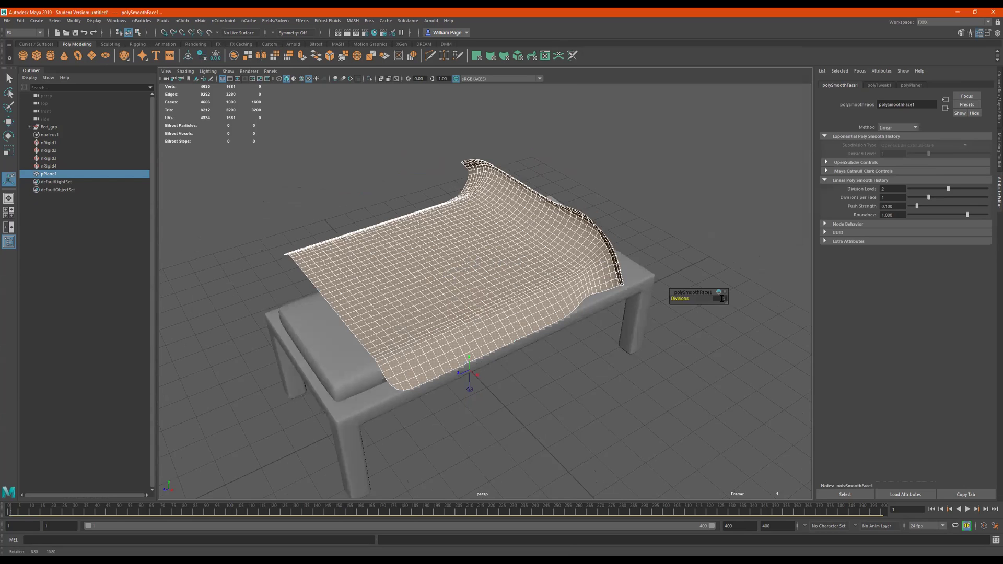
{"action": "key", "text": "f"}
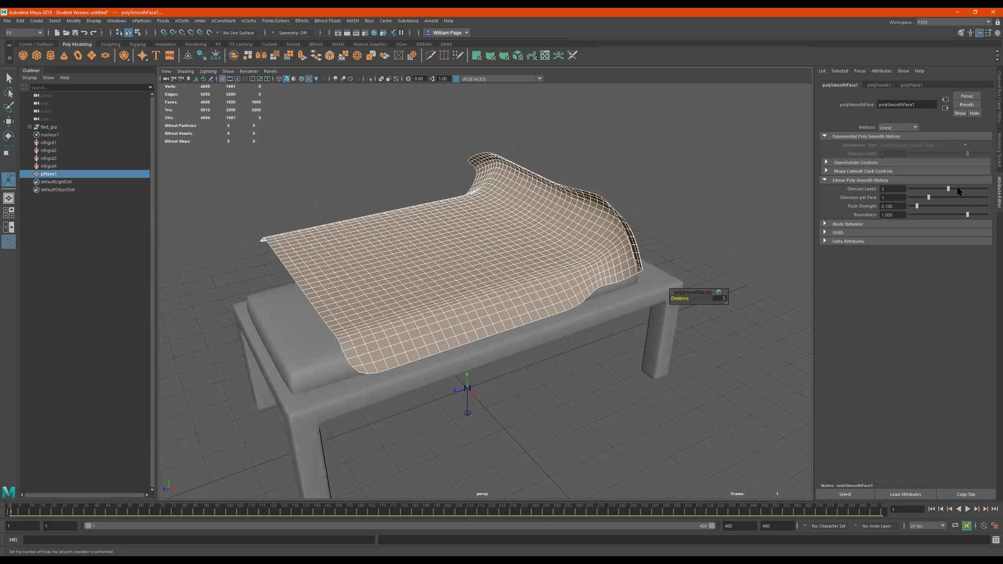
{"action": "left_click_drag", "start_coordinate": [524, 319], "coordinate": [550, 318], "text": "alt"}
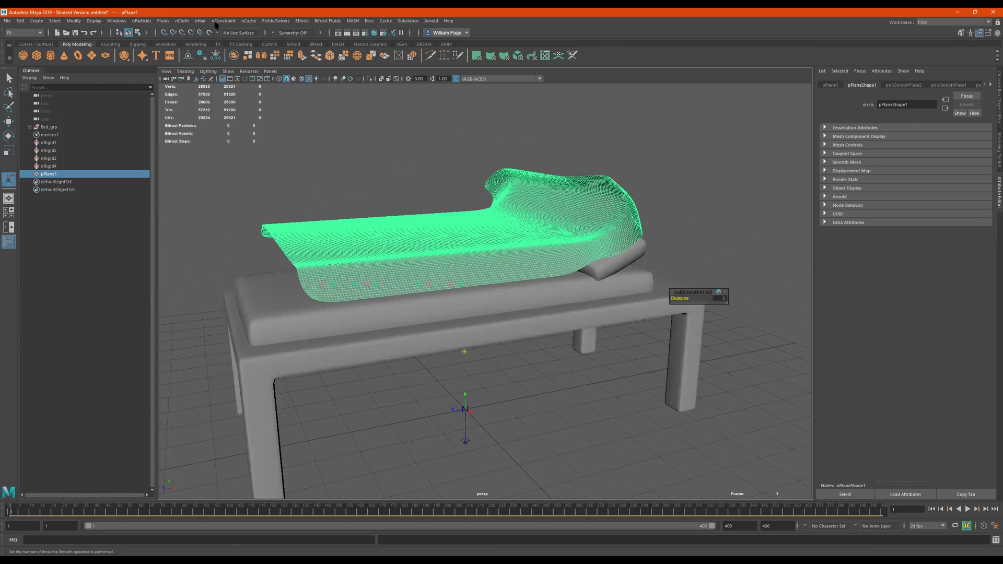
Convert the smoothed plane into an nCloth and play the simulation to test how it falls on the bed.
{"action": "left_click", "coordinate": [181, 21]}
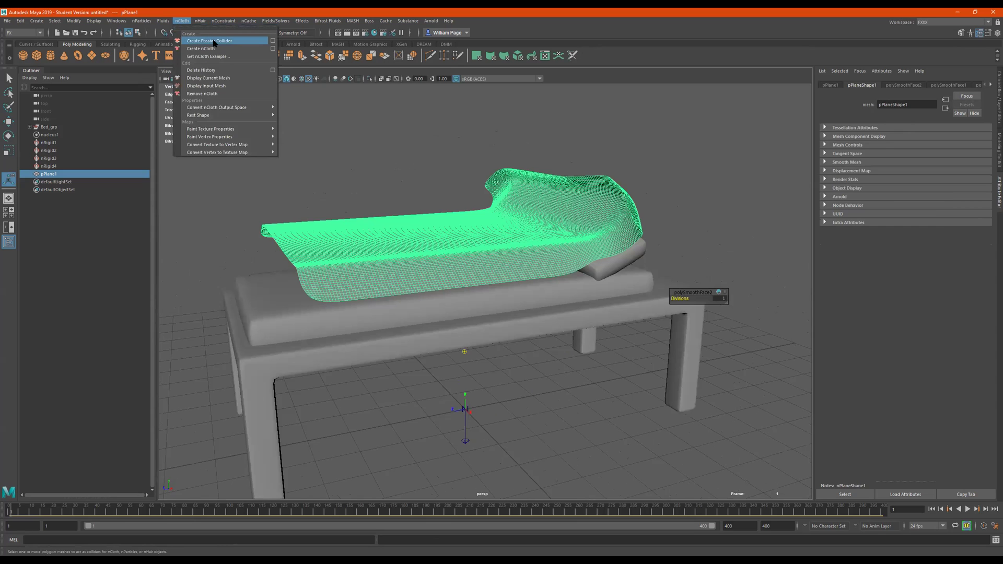
{"action": "left_click", "coordinate": [201, 49]}
{"action": "left_click_drag", "start_coordinate": [386, 251], "coordinate": [403, 254], "text": "alt"}
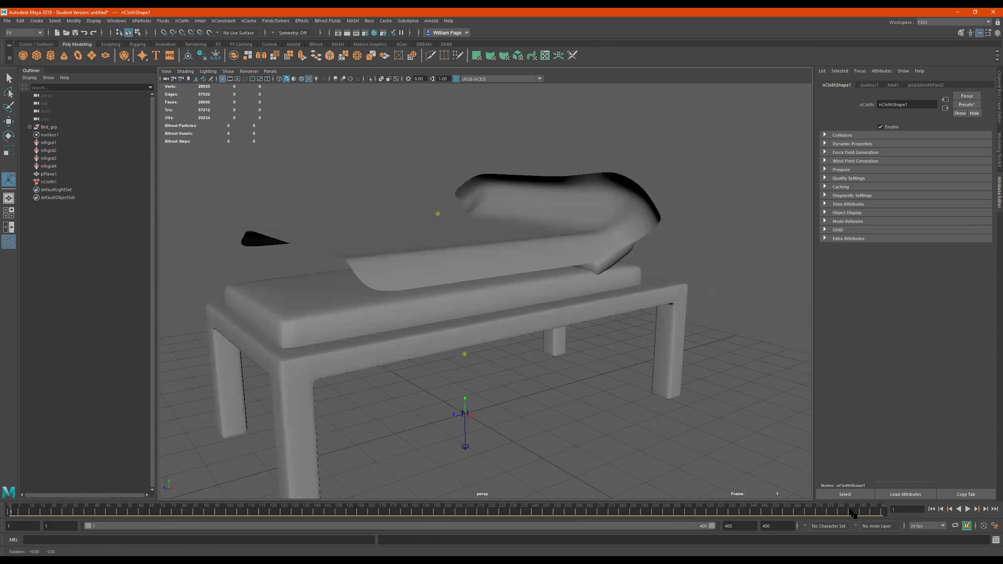
{"action": "left_click", "coordinate": [968, 510]}
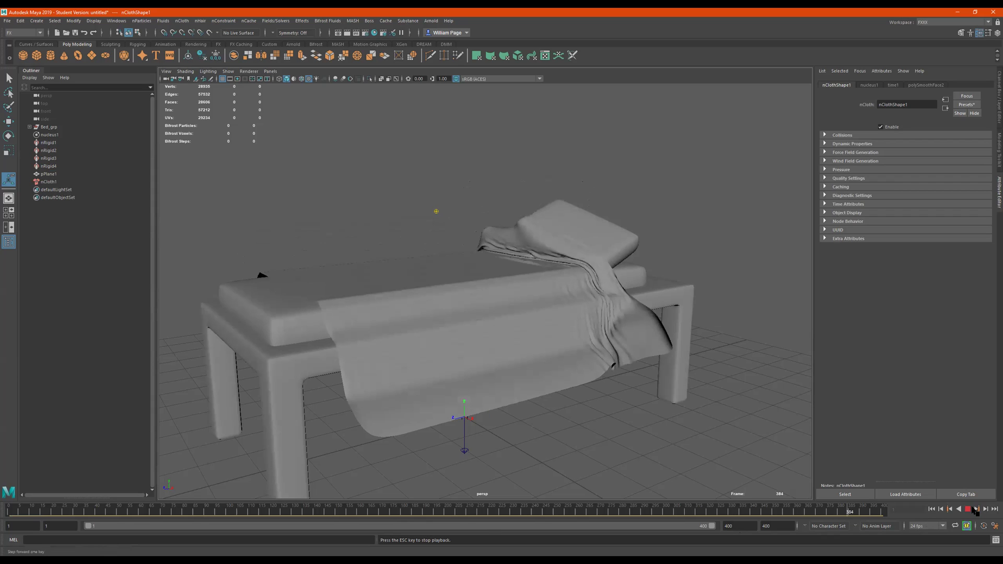
{"action": "key", "text": "Escape"}
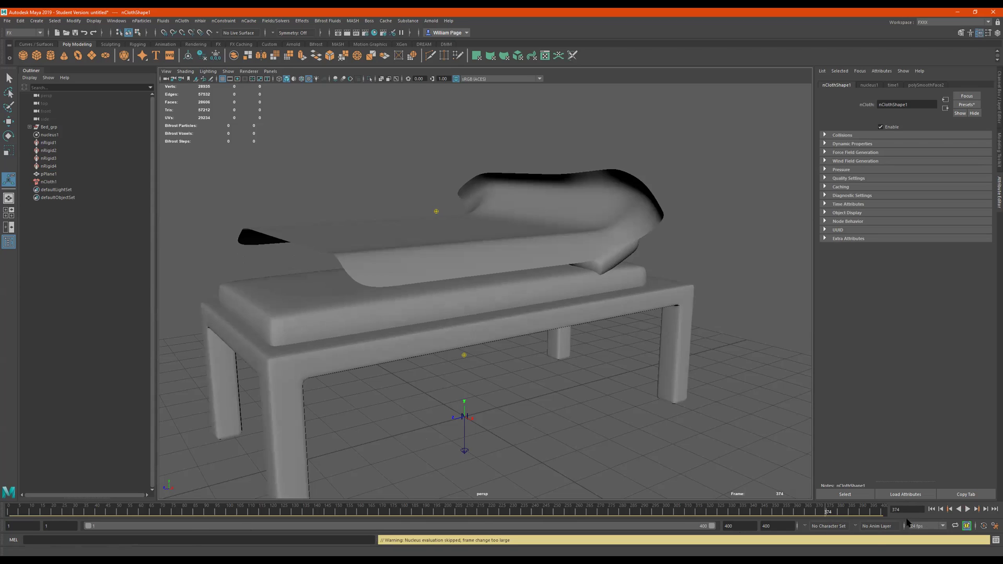
{"action": "left_click", "coordinate": [967, 508]}
Set the time slider's playback speed to Play every frame and save the preferences.
{"action": "left_click", "coordinate": [995, 526]}
{"action": "scroll", "coordinate": [326, 224], "scroll_direction": "down", "scroll_amount": 1}
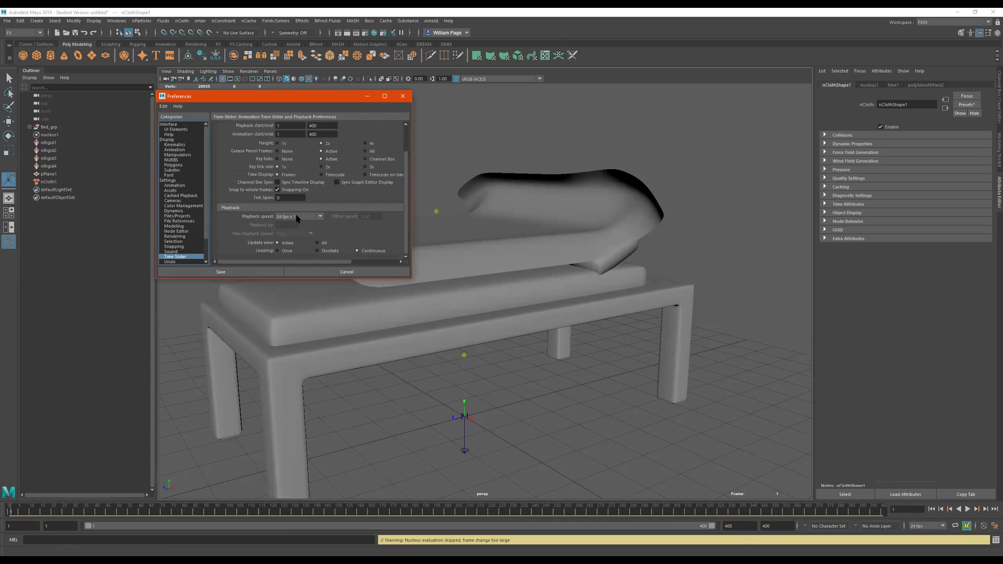
{"action": "left_click", "coordinate": [316, 216]}
{"action": "left_click", "coordinate": [312, 226]}
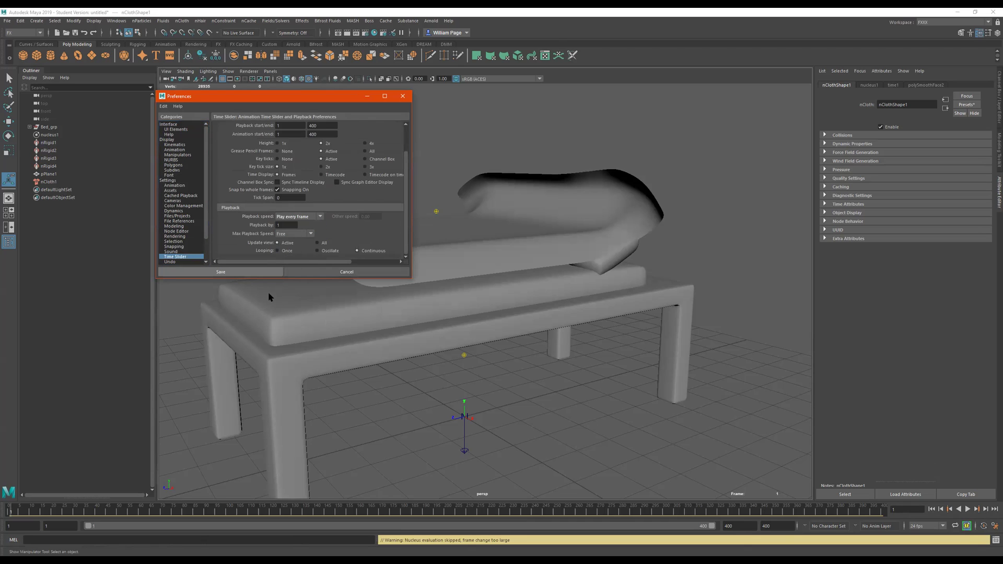
{"action": "left_click", "coordinate": [277, 272]}
Run the cloth simulation from the start, pausing to check the drape, and stop it at frame 28.
{"action": "left_click", "coordinate": [967, 509]}
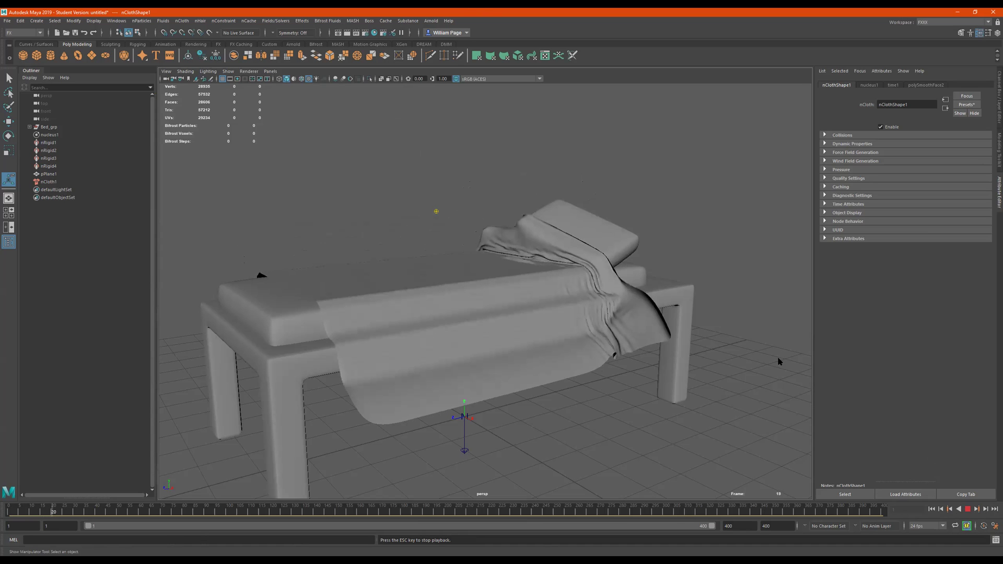
{"action": "left_click", "coordinate": [969, 510]}
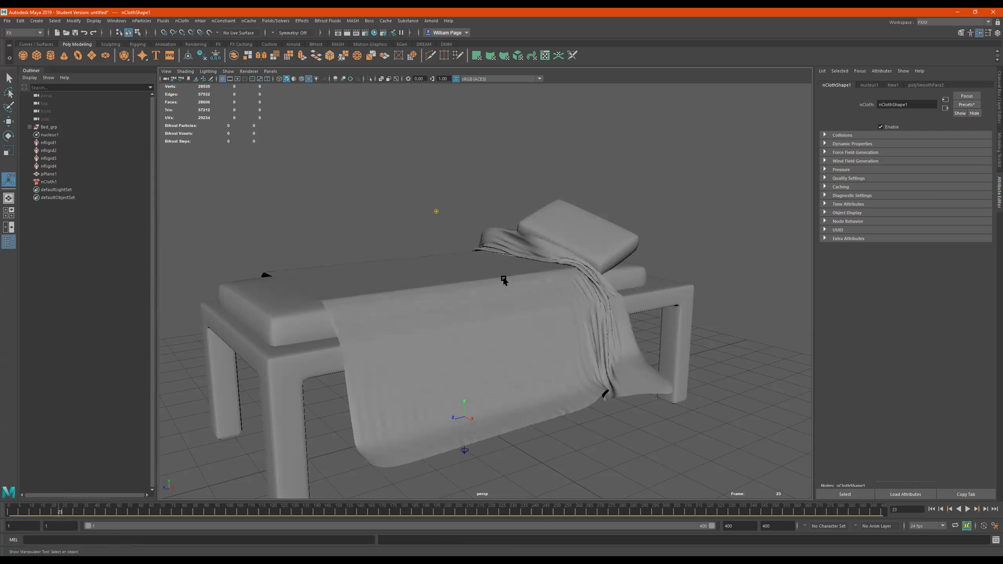
{"action": "left_click_drag", "start_coordinate": [503, 281], "coordinate": [581, 300], "text": "alt"}
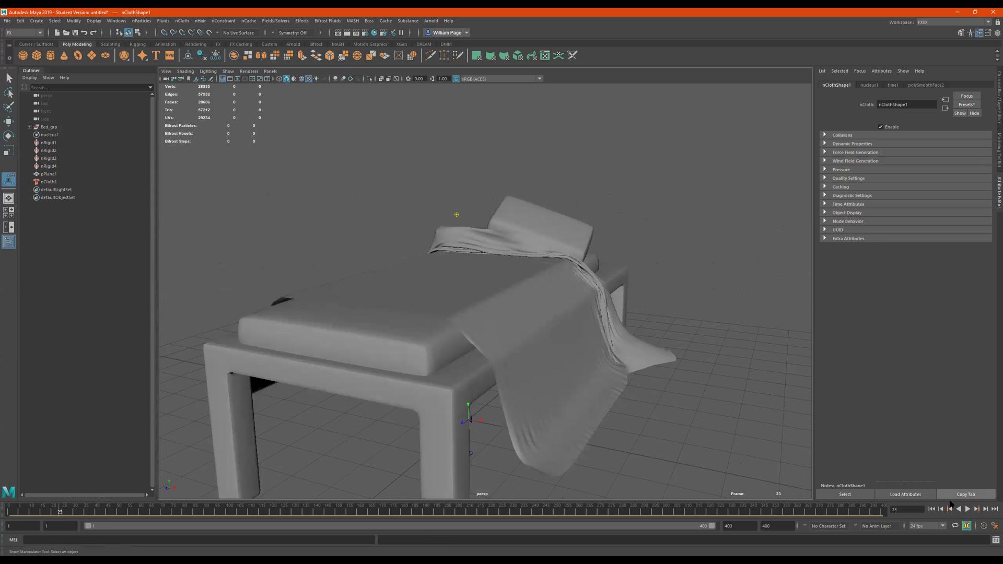
{"action": "left_click", "coordinate": [968, 508]}
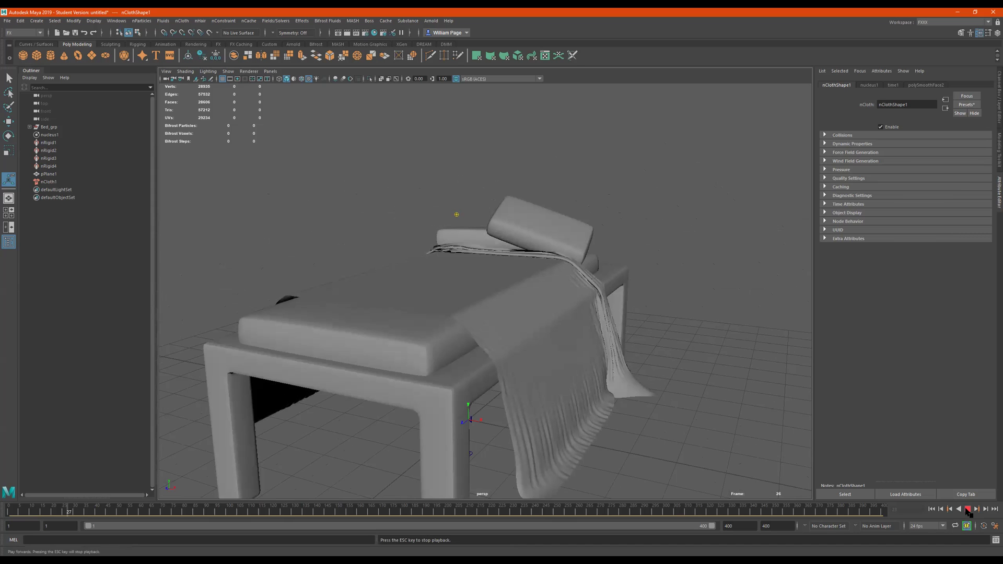
{"action": "left_click", "coordinate": [968, 509]}
Examine the blanket's folds near the pillows and its hanging sides from around the bed.
{"action": "left_click_drag", "start_coordinate": [517, 316], "coordinate": [600, 280], "text": "alt"}
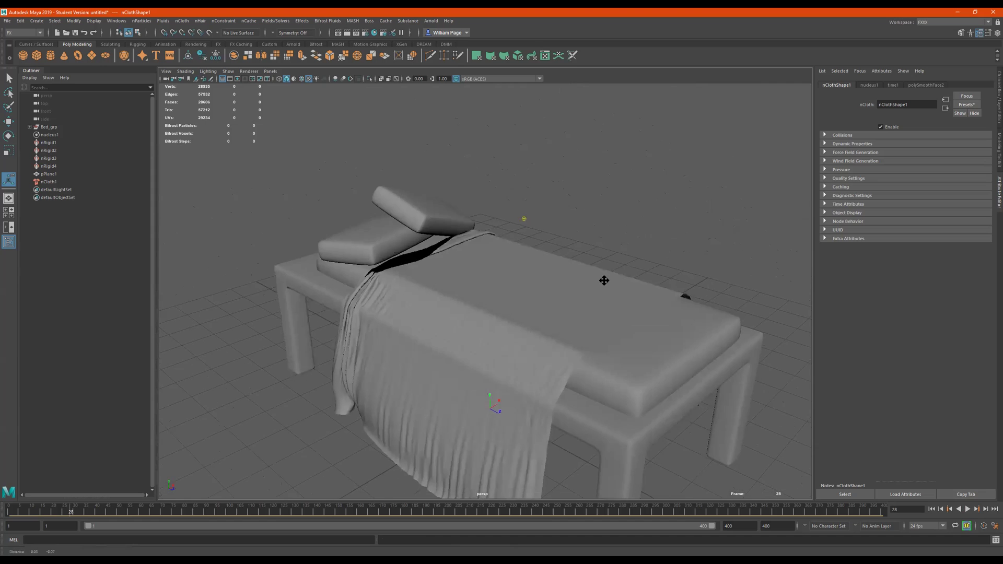
{"action": "right_click_drag", "start_coordinate": [601, 280], "coordinate": [551, 284], "text": "alt"}
{"action": "left_click_drag", "start_coordinate": [551, 285], "coordinate": [392, 305], "text": "alt"}
{"action": "left_click_drag", "start_coordinate": [488, 286], "coordinate": [544, 107], "text": "alt"}
{"action": "left_click_drag", "start_coordinate": [514, 261], "coordinate": [639, 283], "text": "alt"}
{"action": "left_click_drag", "start_coordinate": [561, 265], "coordinate": [585, 283], "text": "alt"}
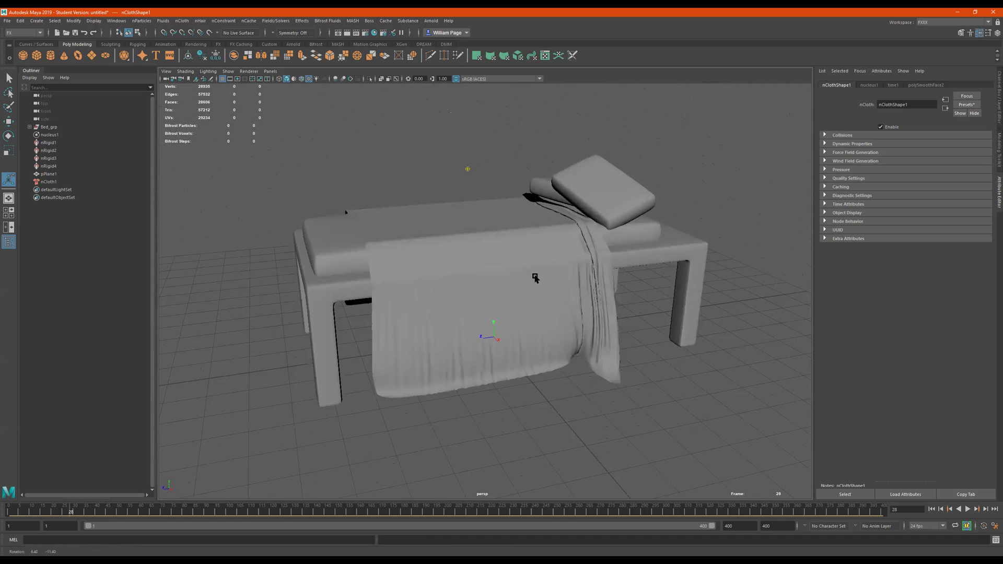